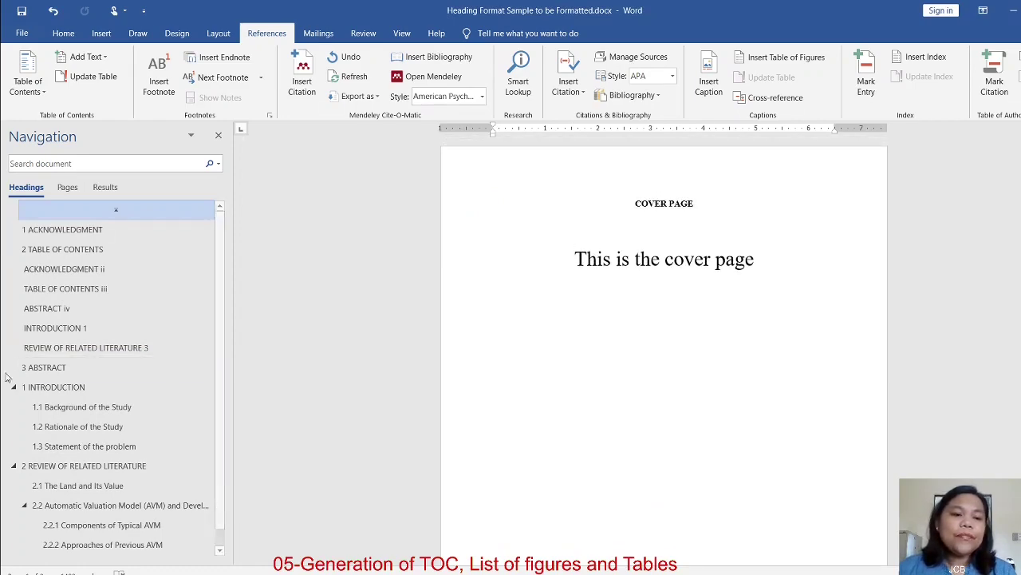
- Review the numbered headings, captions and page numbers throughout Chapters 1 and 2
left_click(53, 386)
left_click(79, 447)
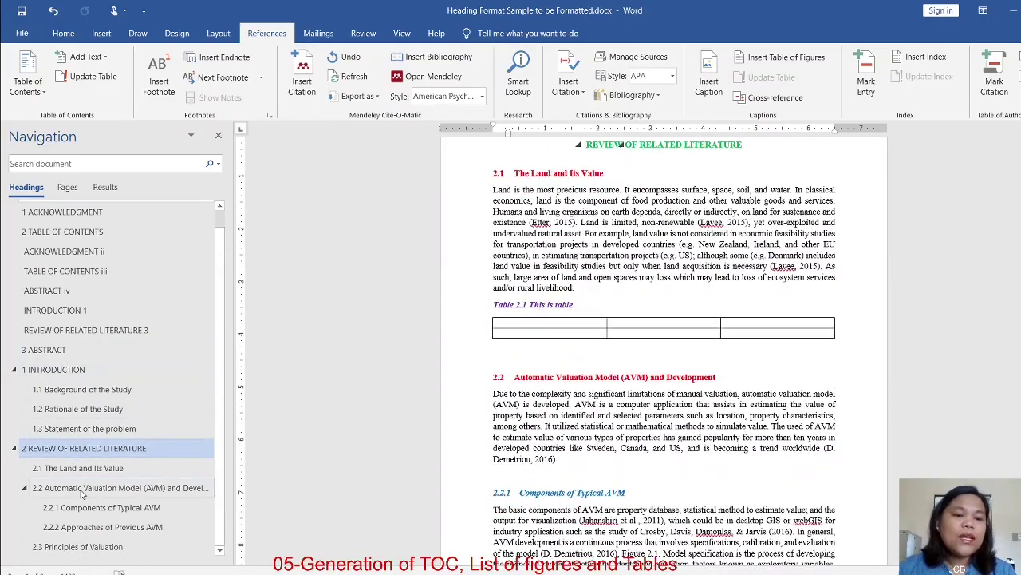
left_click(94, 489)
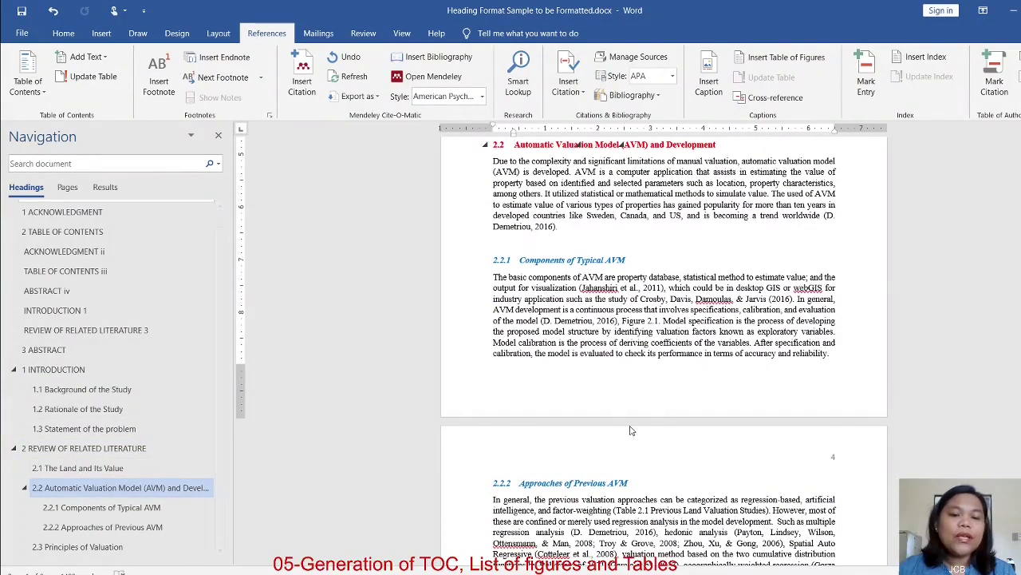
scroll(697, 403, "up", 15)
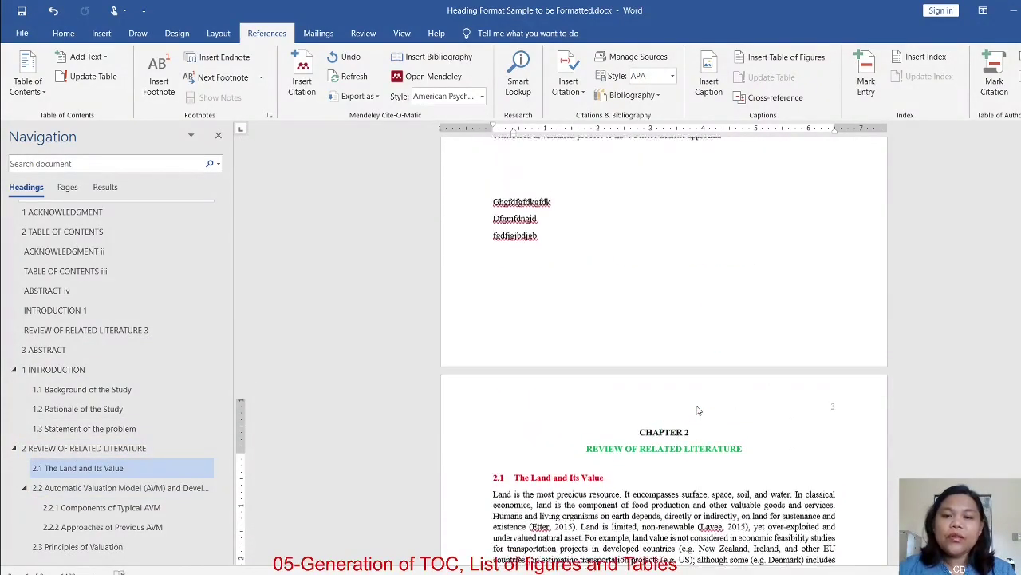
scroll(697, 410, "down", 6)
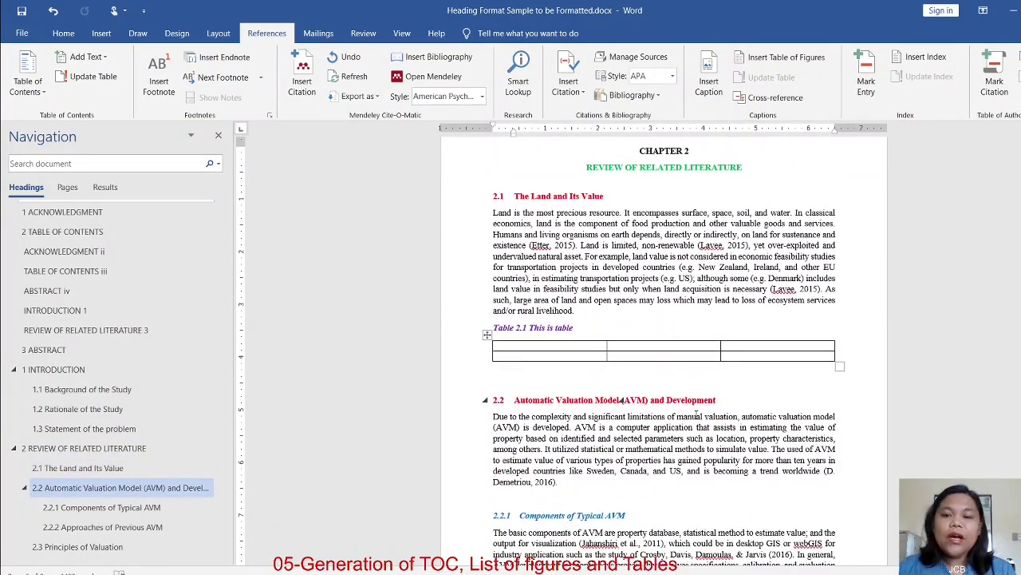
scroll(704, 416, "up", 3)
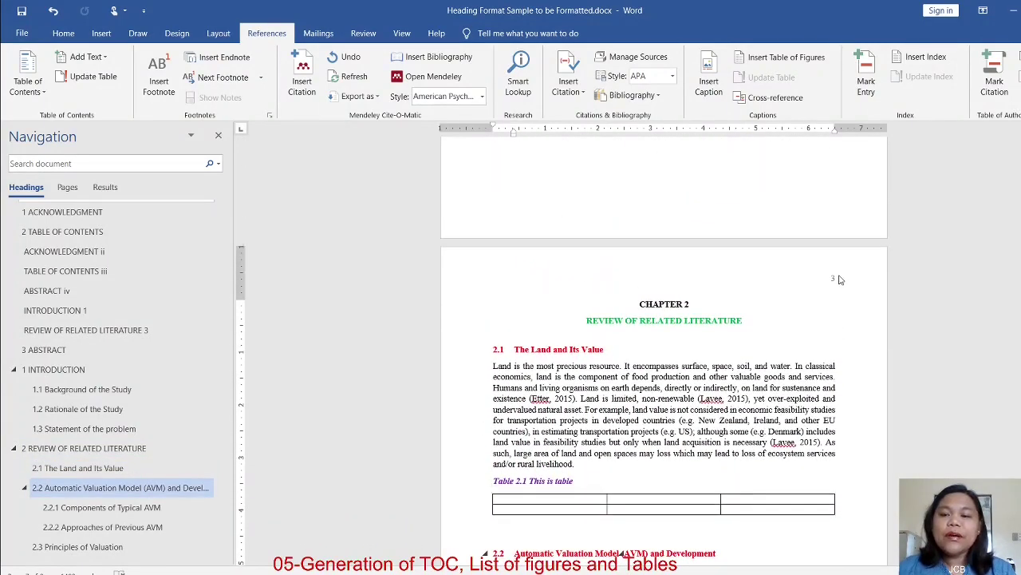
left_click(839, 280)
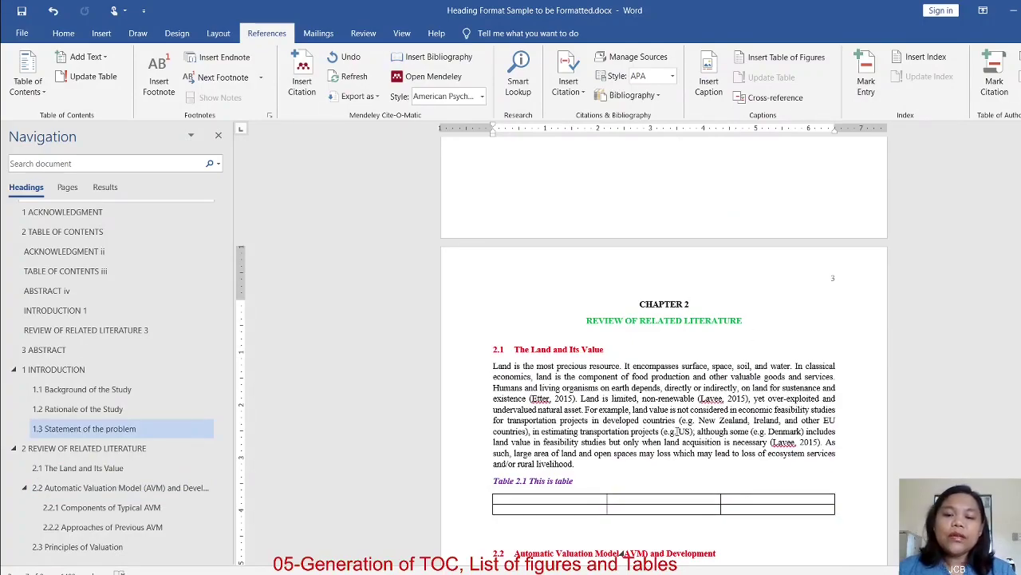
scroll(701, 401, "down", 15)
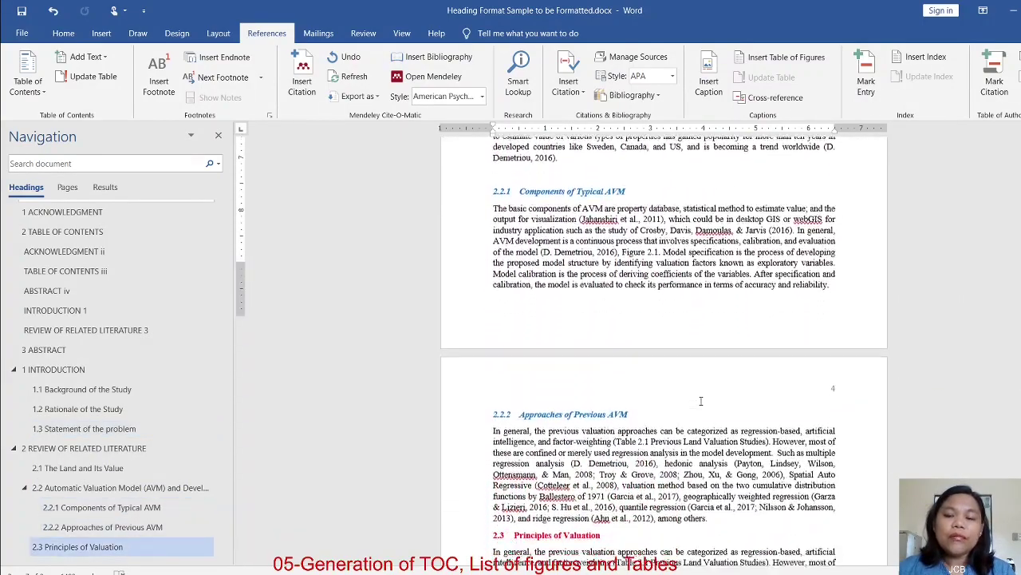
scroll(700, 401, "up", 15)
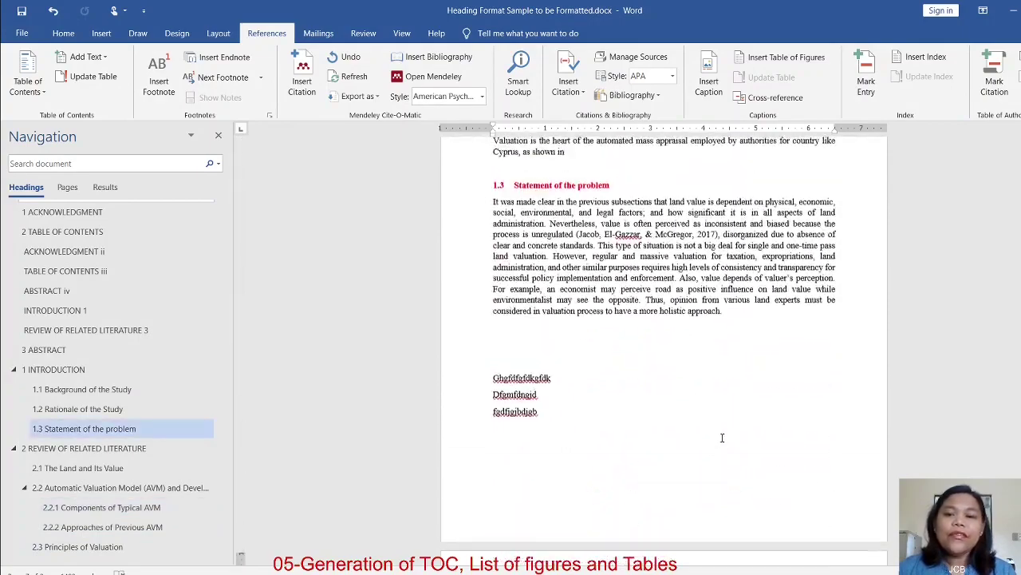
scroll(722, 437, "up", 15)
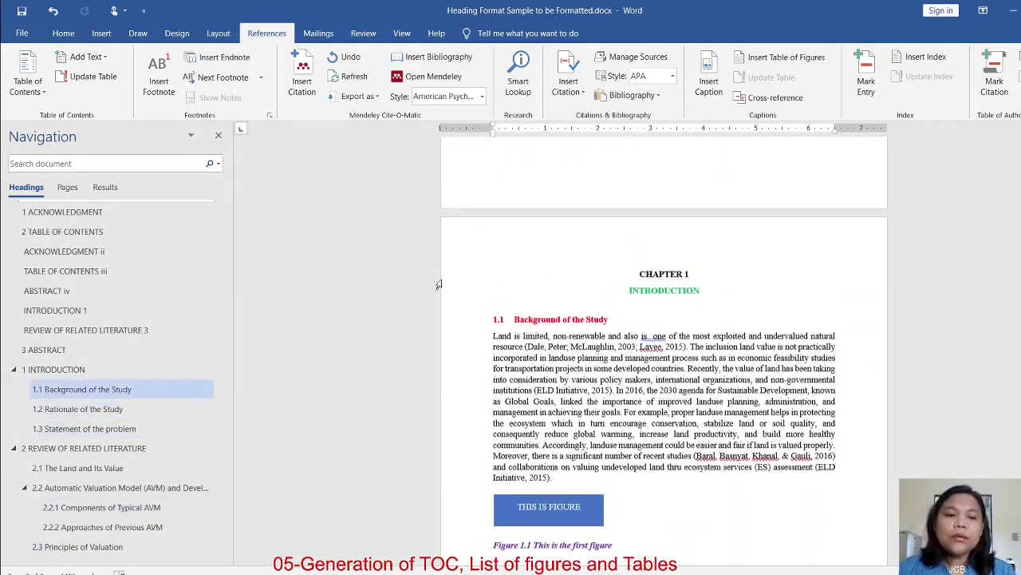
- Delete the existing table of contents together with its TABLE OF CONTENTS heading on page iii
left_click(84, 279)
scroll(675, 383, "up", 3)
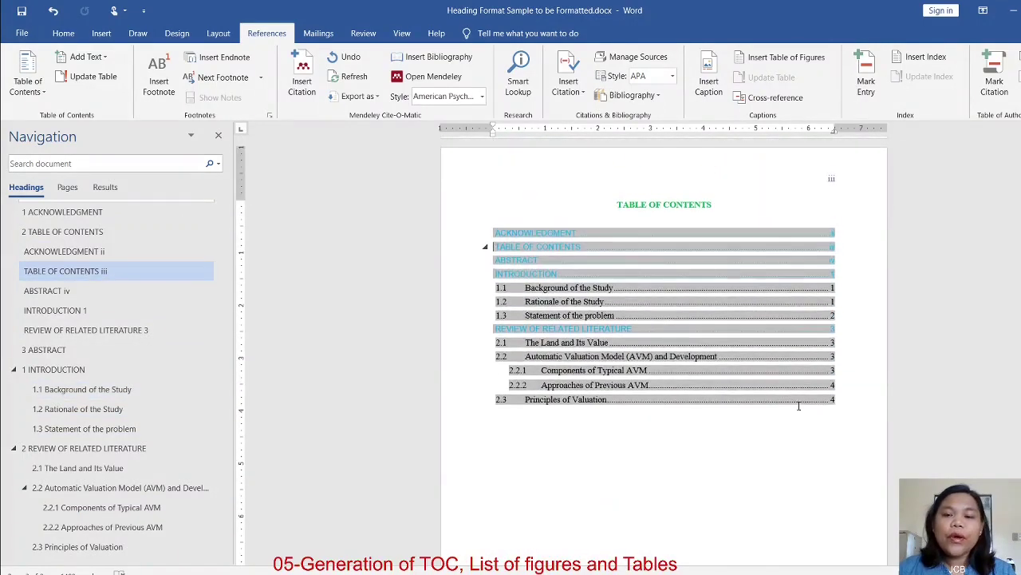
left_click_drag(854, 415, 496, 215)
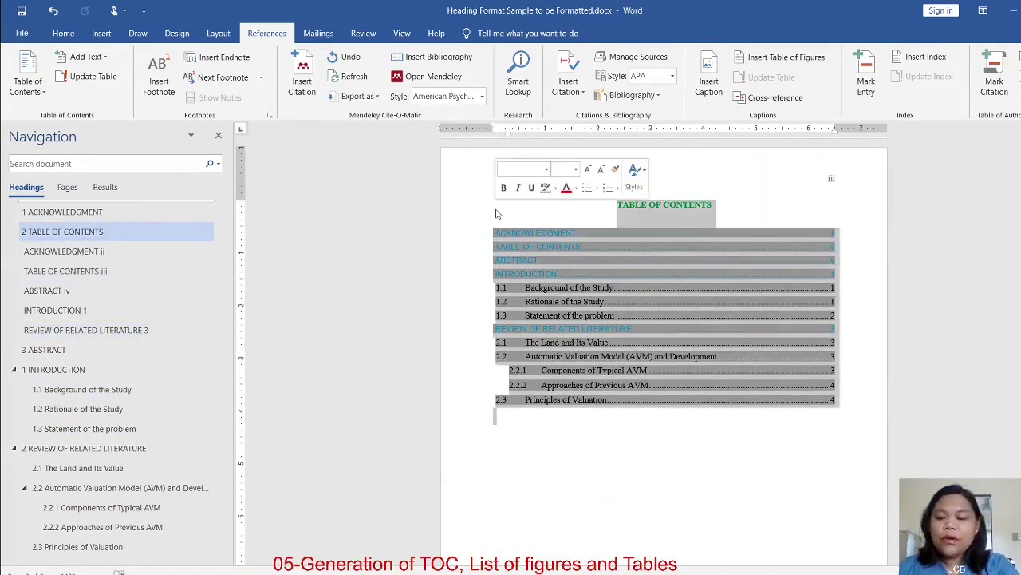
key("Delete")
- Add the line "TABLE OF CONTENTS" below the acknowledgment paragraph and apply the Heading 1 style to it
scroll(729, 358, "up", 5)
scroll(729, 364, "up", 4)
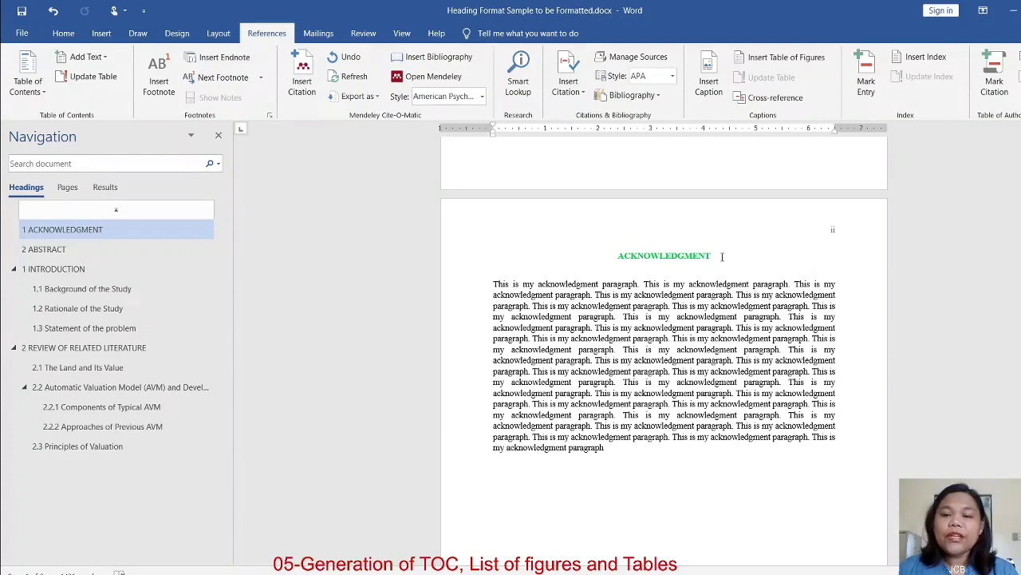
left_click(517, 469)
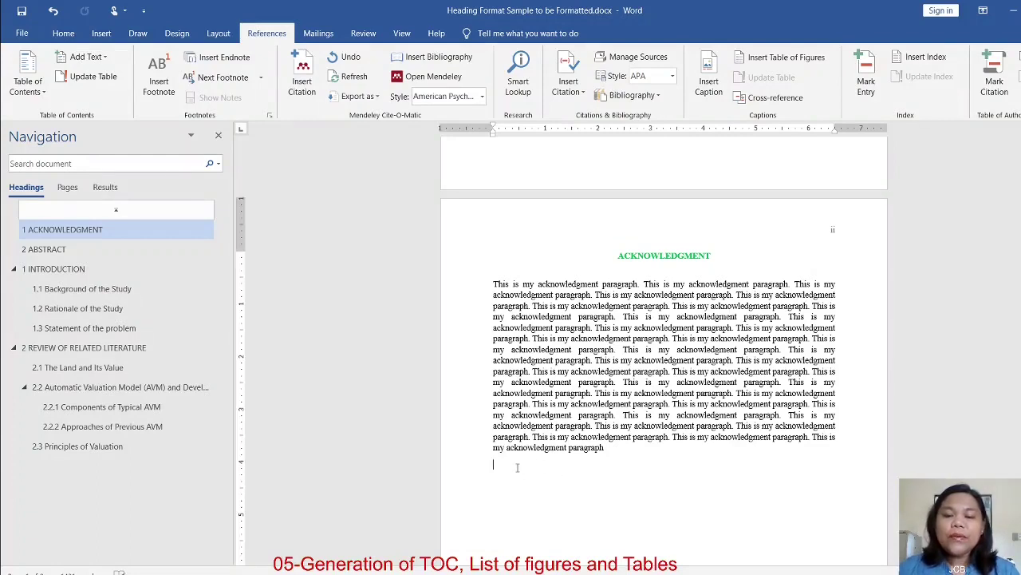
type("TABLE OG")
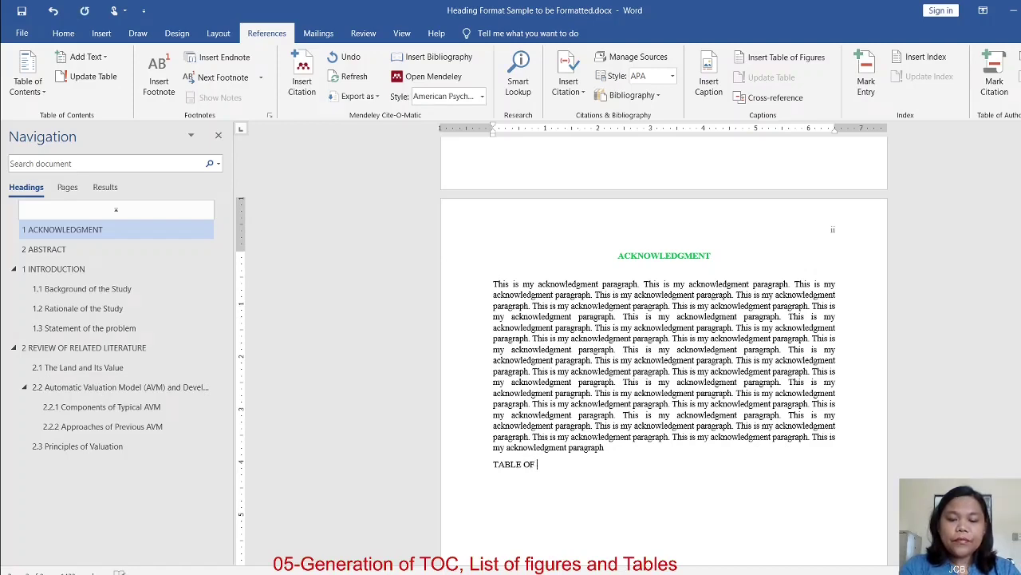
type(" O")
key("BackSpace")
type("CONTENTS")
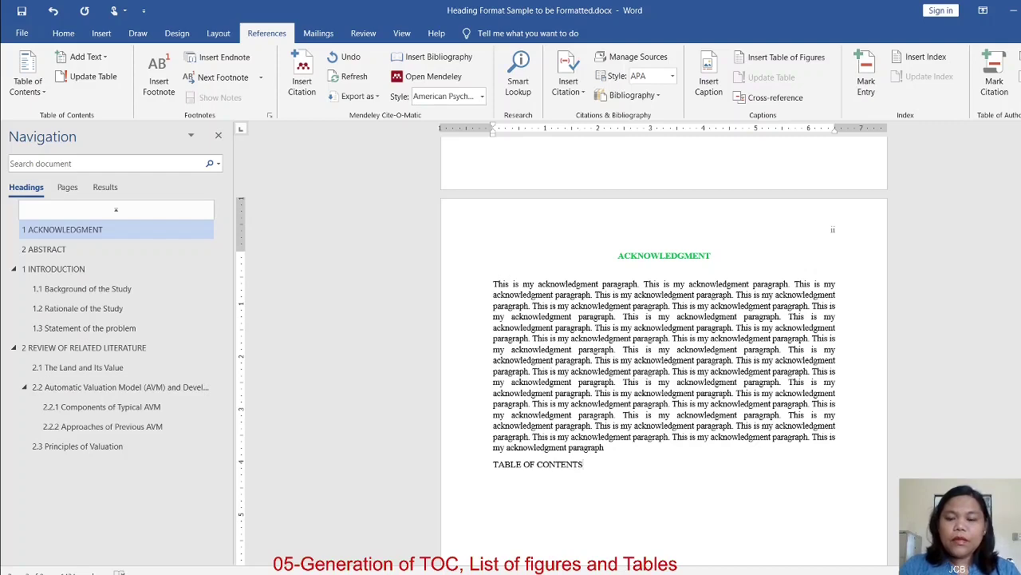
left_click(63, 33)
left_click(742, 89)
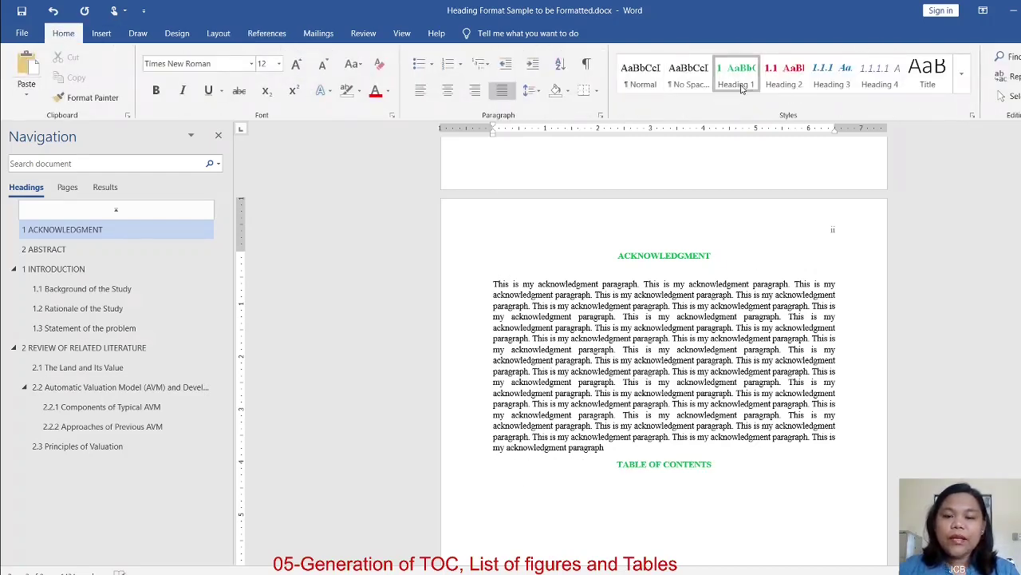
- Insert a page break in front of the TABLE OF CONTENTS heading
left_click(224, 34)
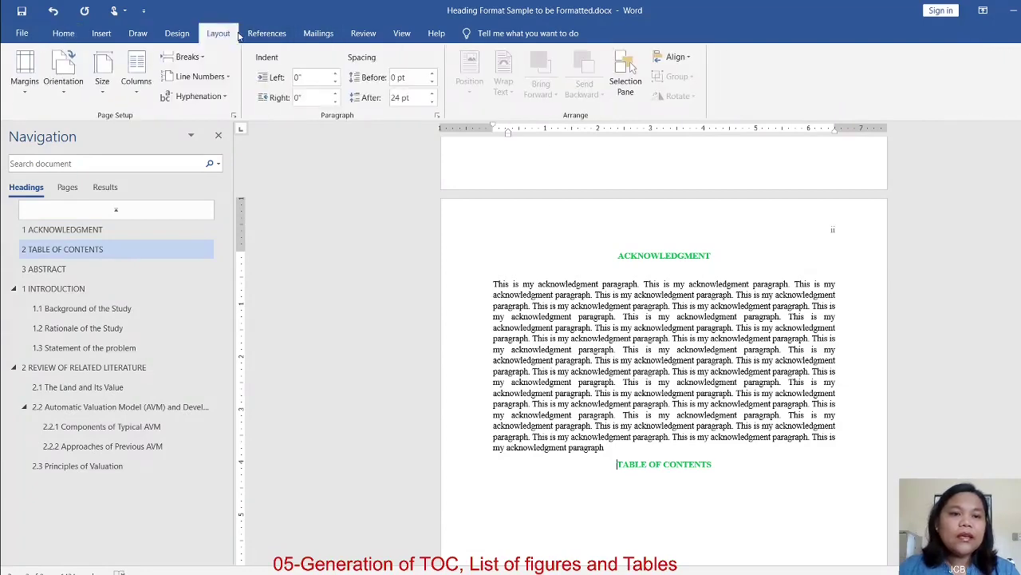
left_click(191, 57)
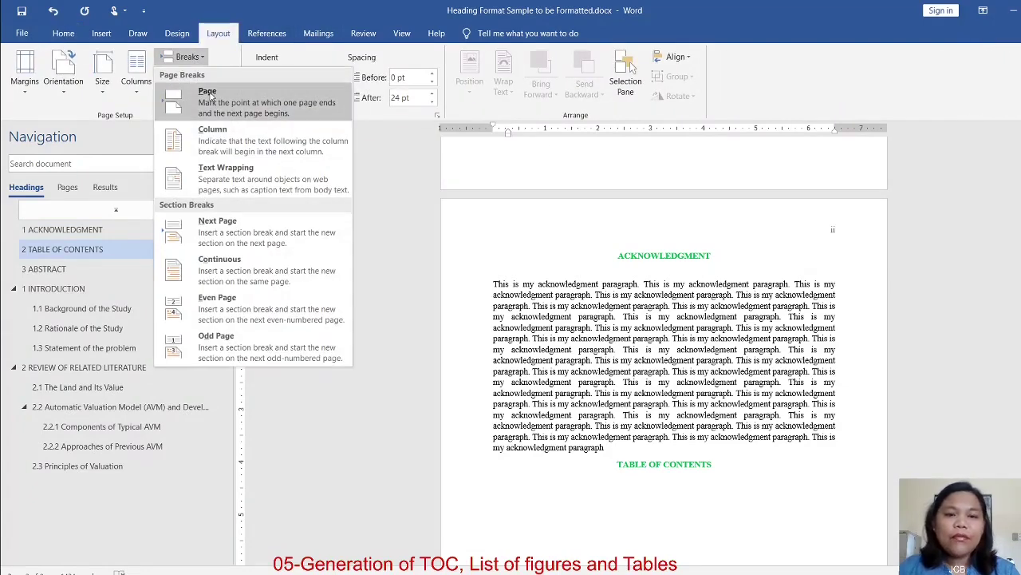
left_click(207, 94)
- Add an empty line below the TABLE OF CONTENTS heading and give it the Normal style
scroll(636, 424, "down", 10)
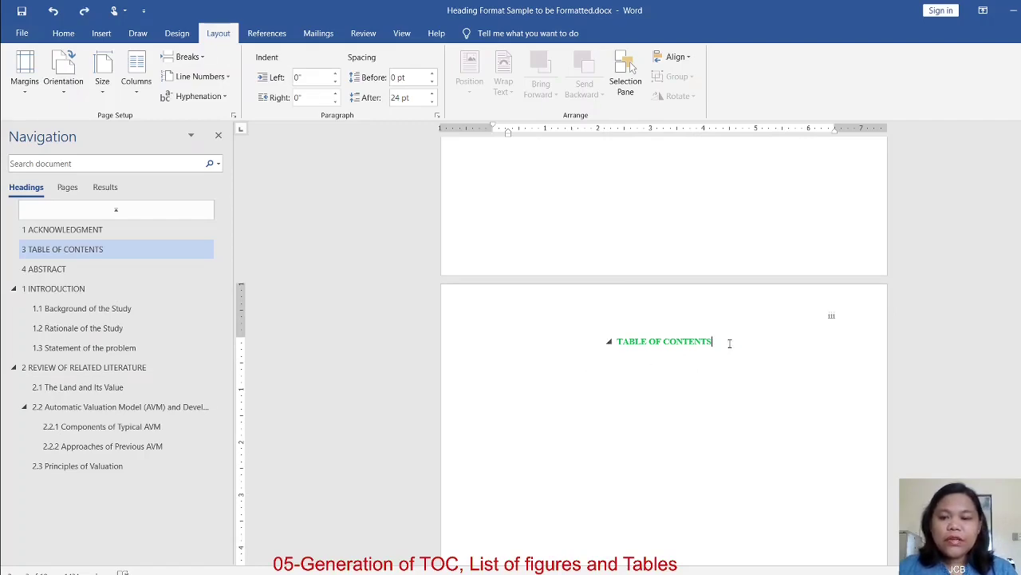
left_click(63, 33)
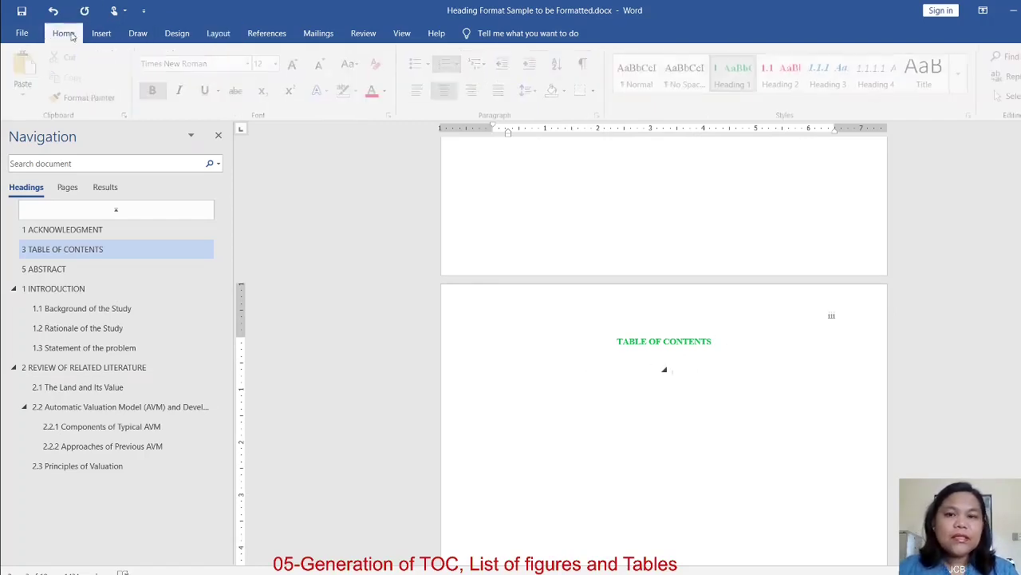
left_click(640, 74)
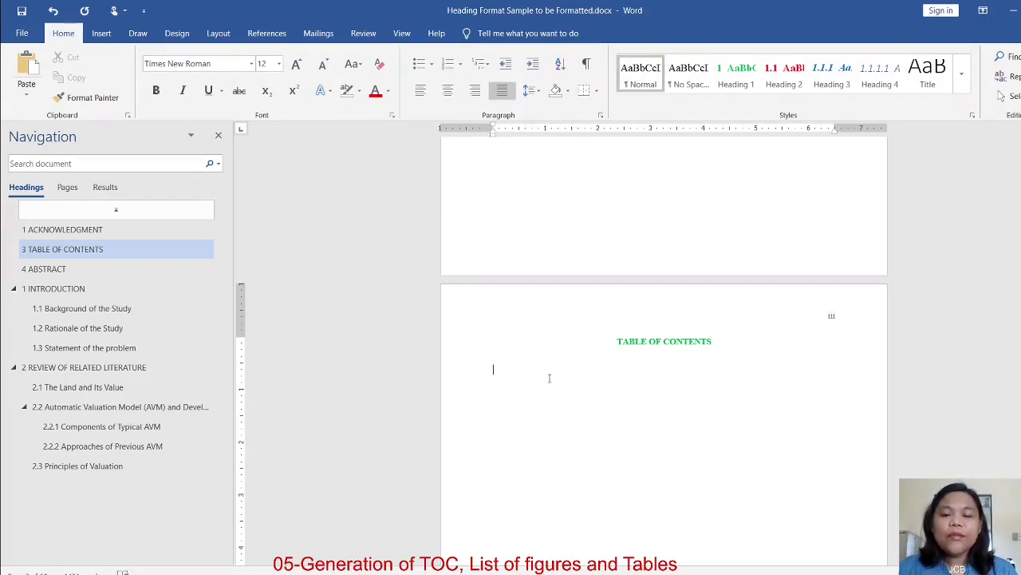
- Open the custom table of contents settings for the empty line below the heading
left_click(266, 33)
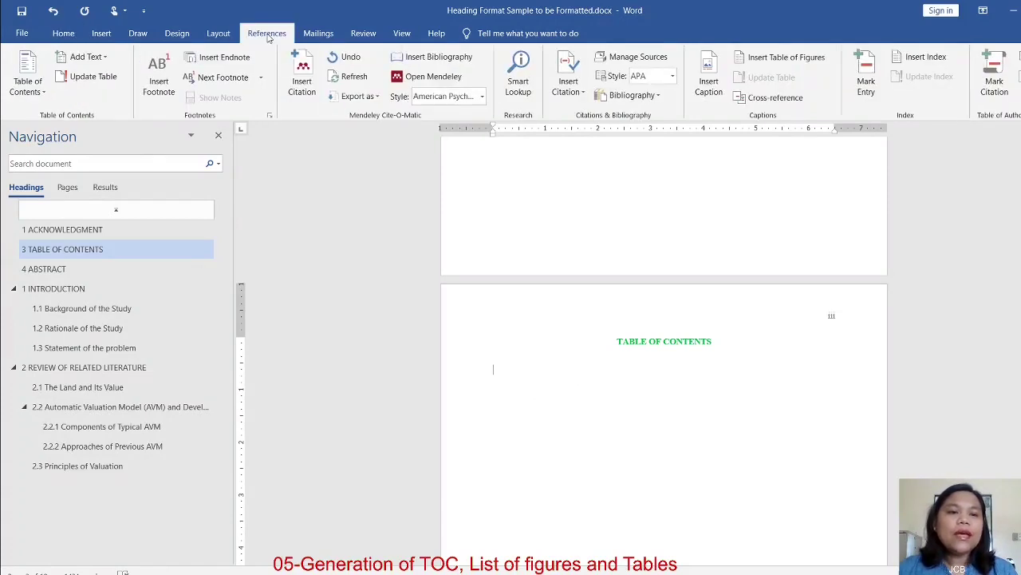
left_click(28, 95)
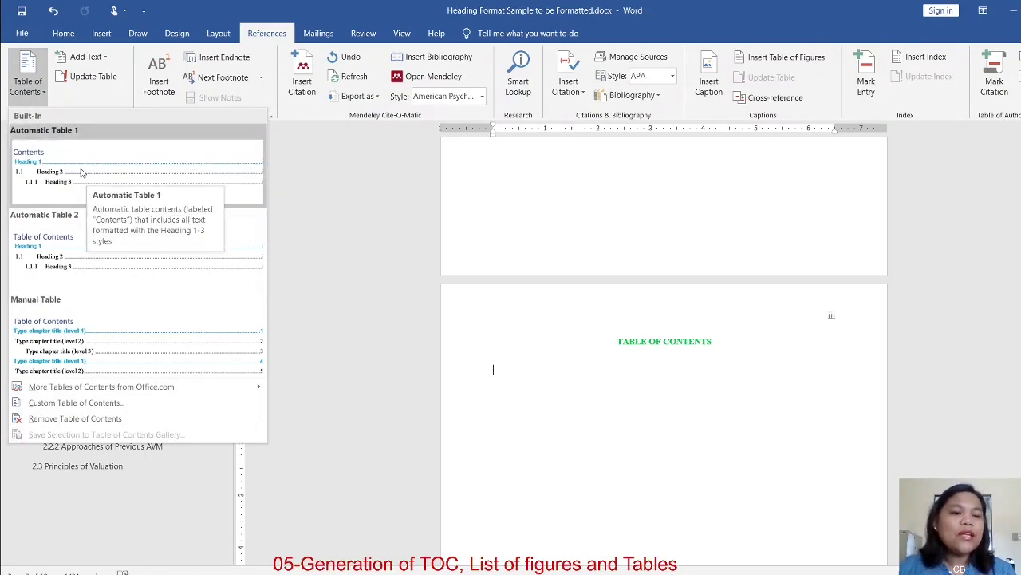
left_click(95, 408)
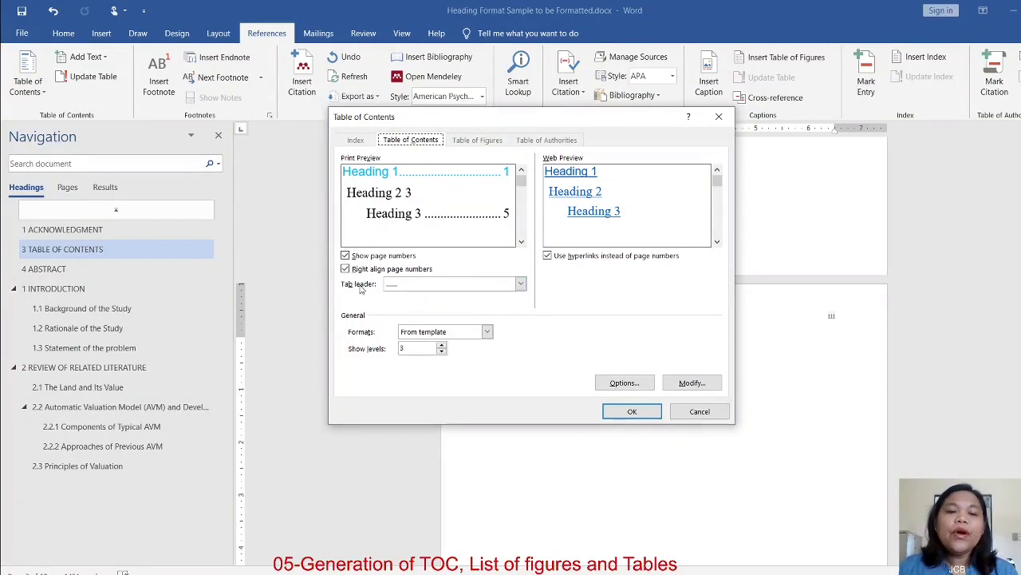
- Try the none, dotted, dashed and underline tab leaders for the table of contents, ending on the dotted leader
left_click(520, 285)
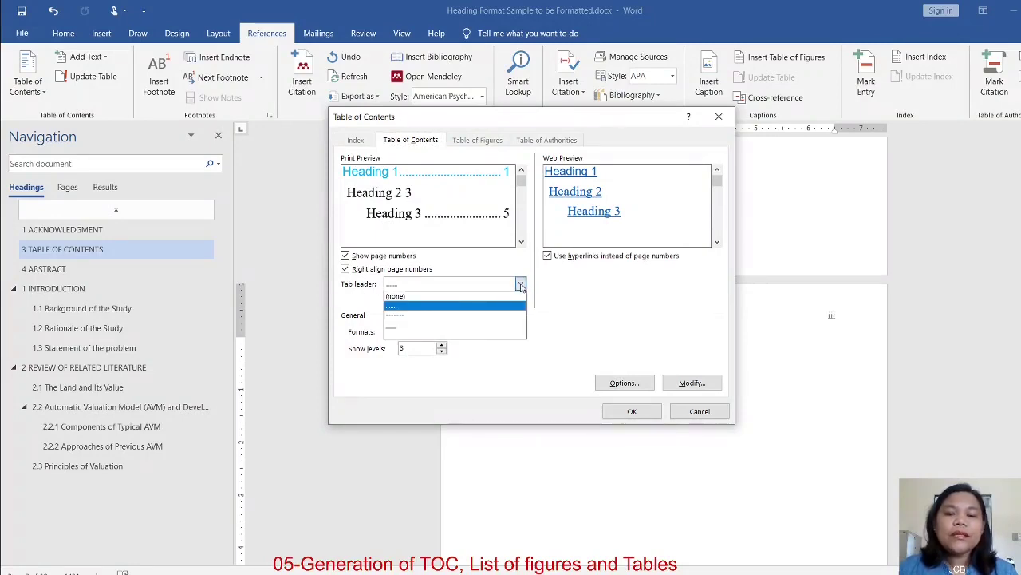
left_click(403, 300)
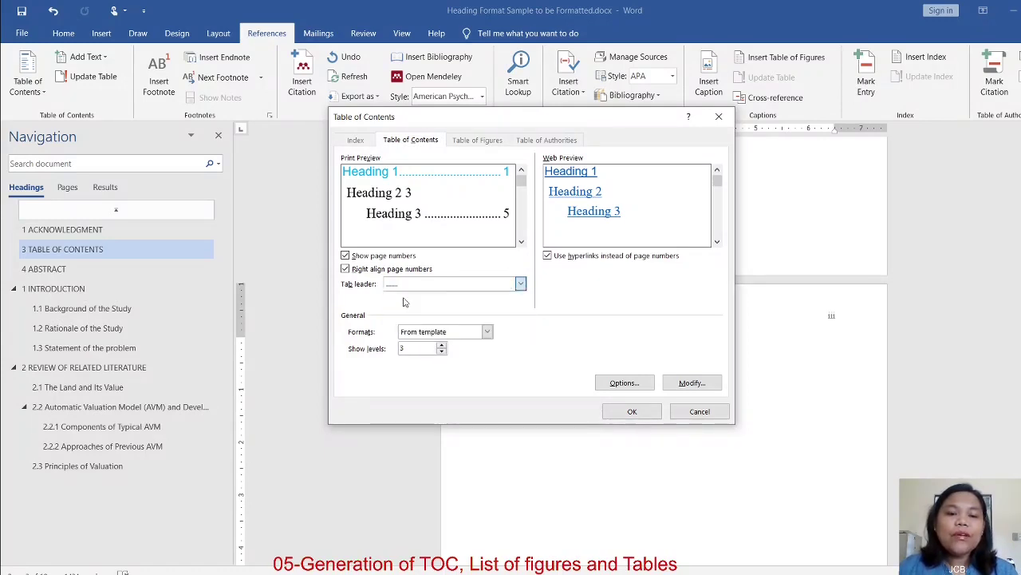
left_click(521, 285)
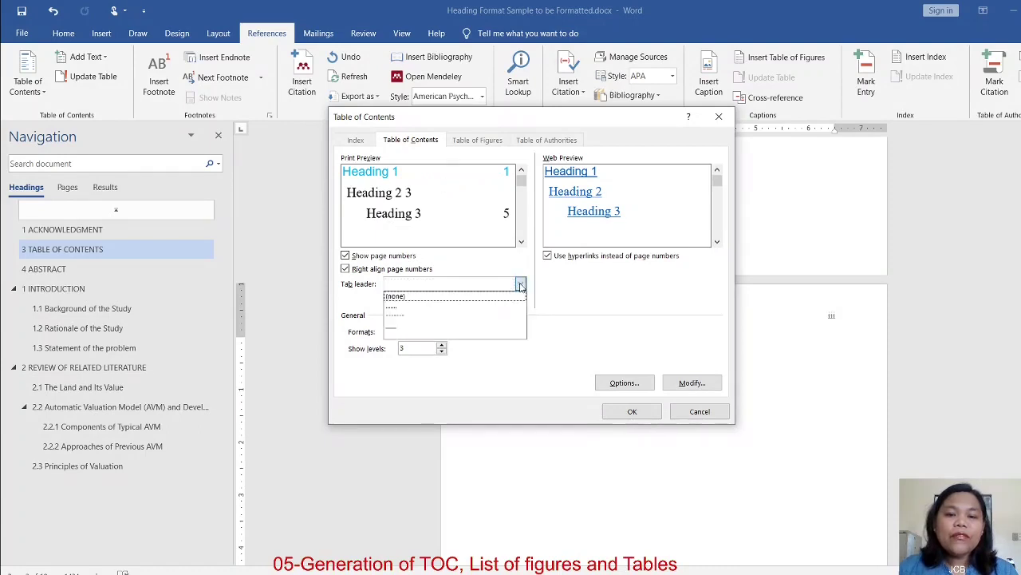
left_click(411, 306)
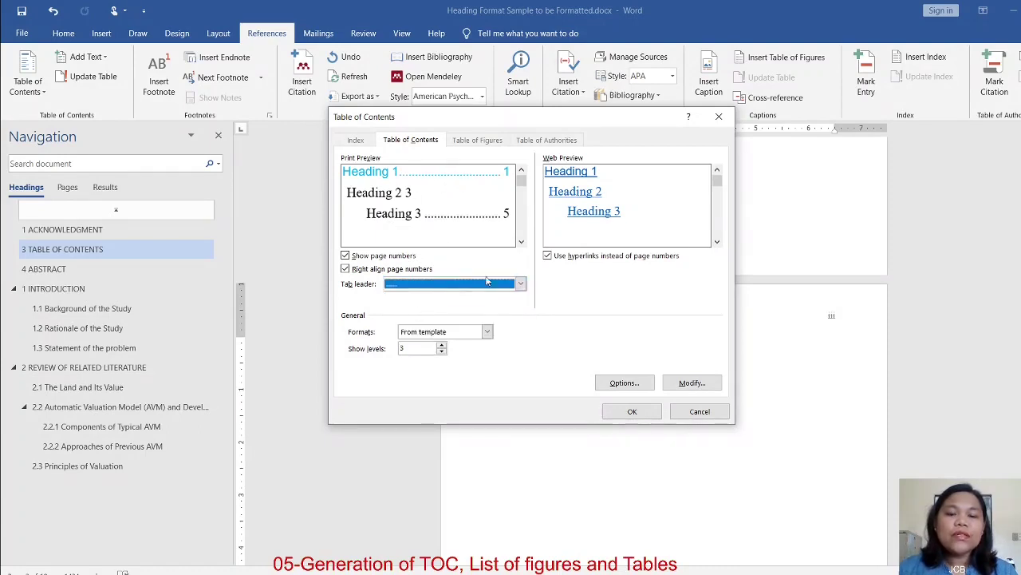
left_click(521, 284)
left_click(410, 315)
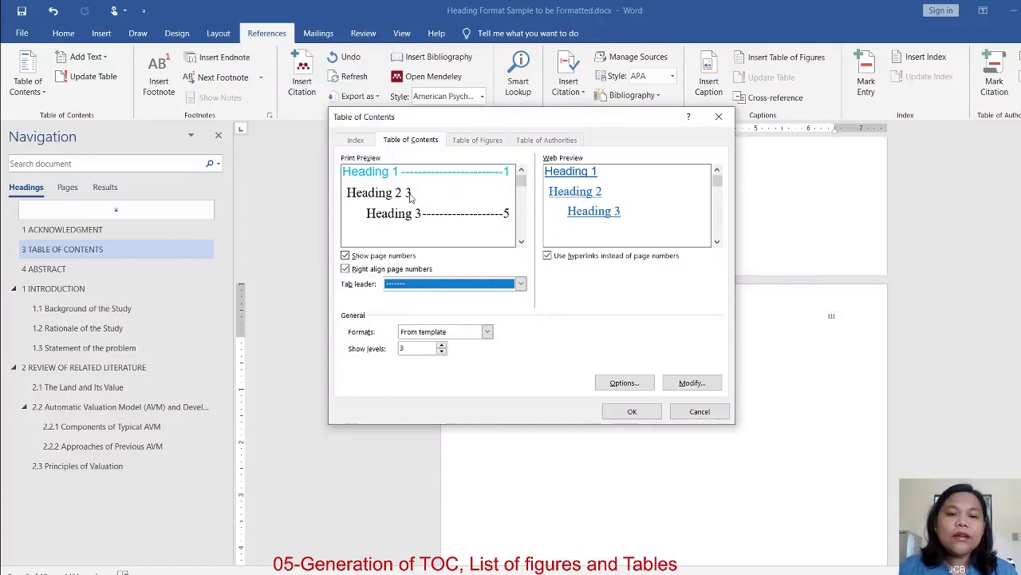
left_click(520, 284)
left_click(439, 327)
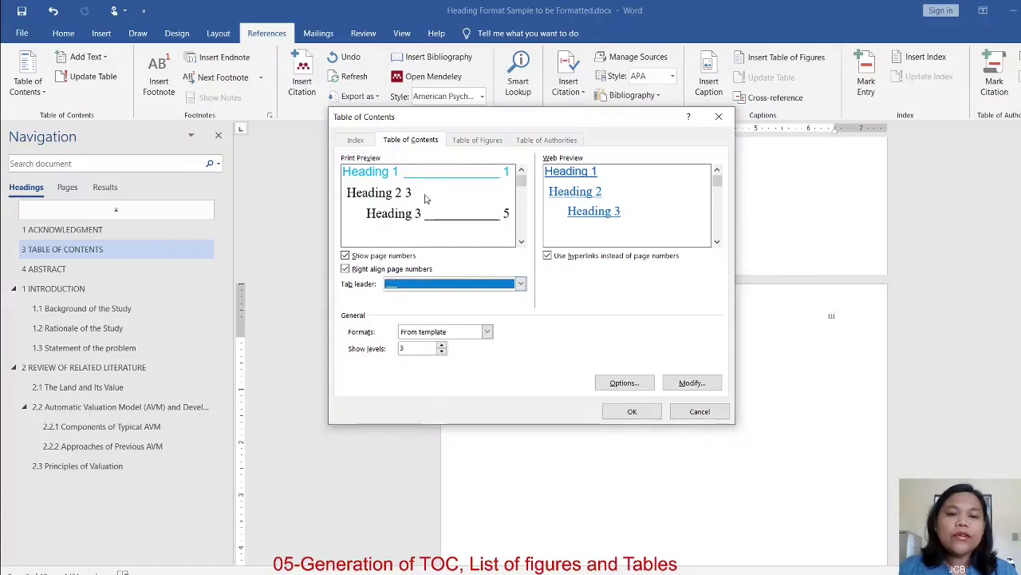
left_click(520, 284)
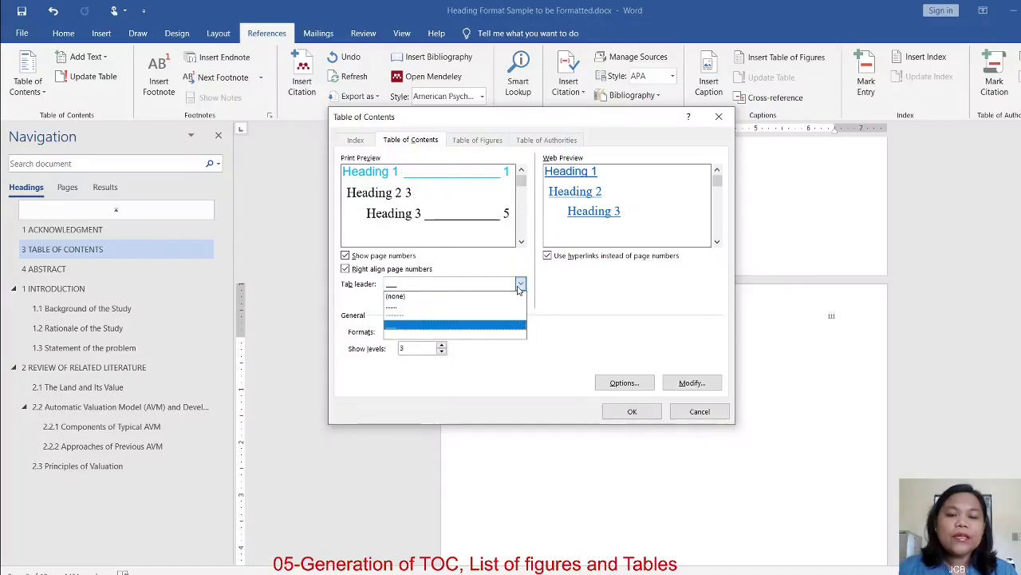
left_click(421, 307)
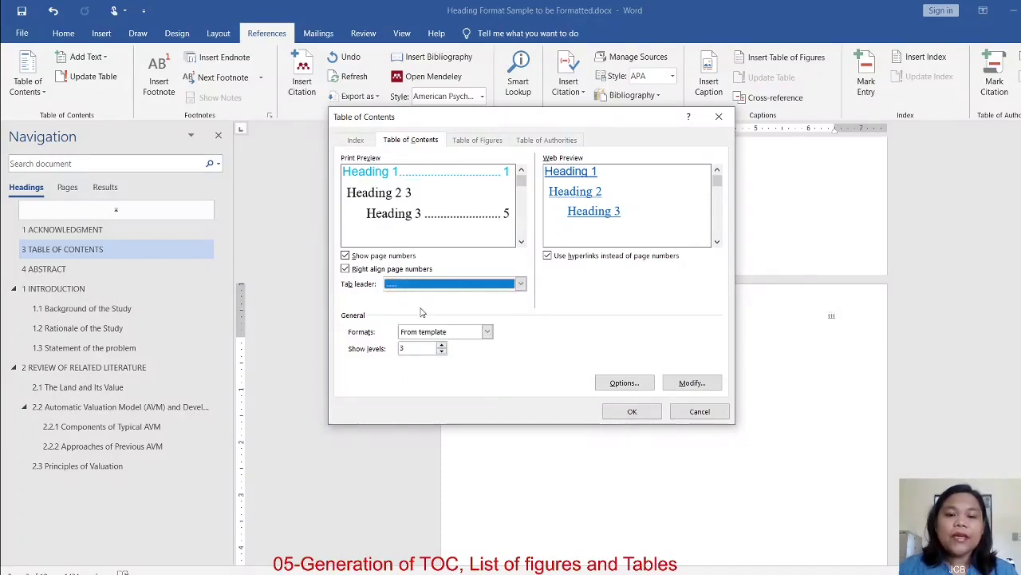
- Try the Classic format for the table of contents, and switch back to From template
left_click(487, 331)
left_click(456, 353)
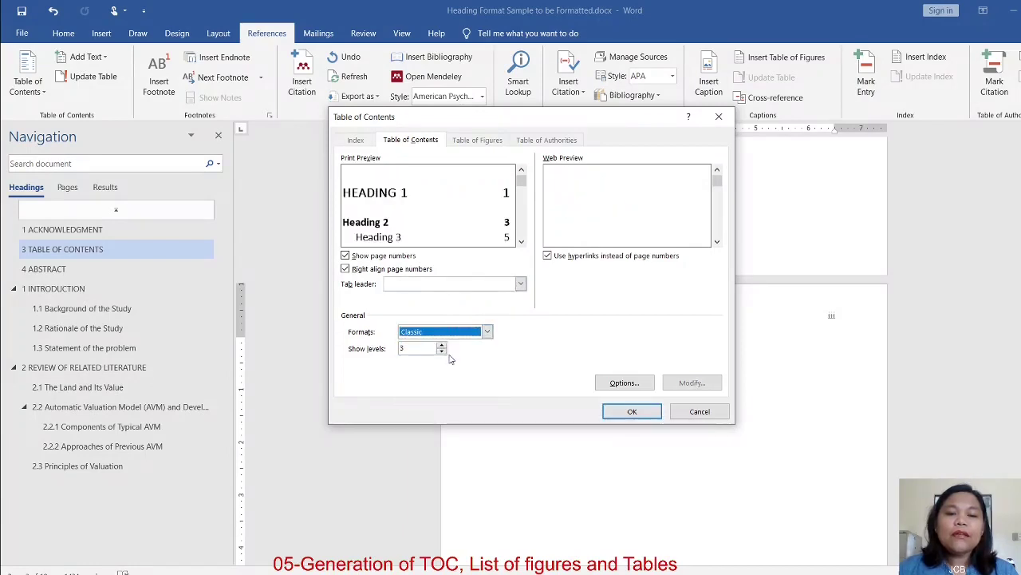
left_click(487, 331)
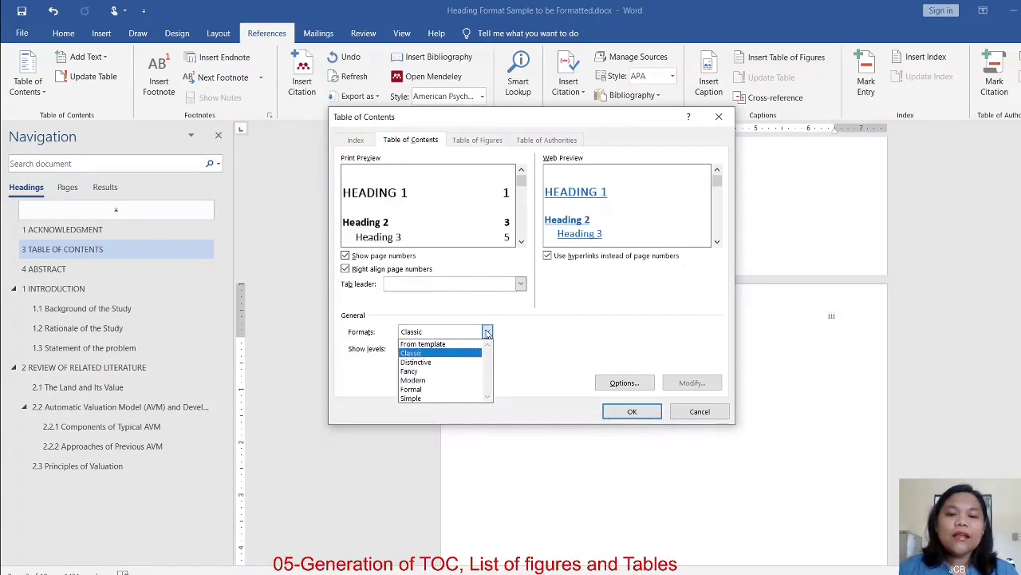
left_click(447, 344)
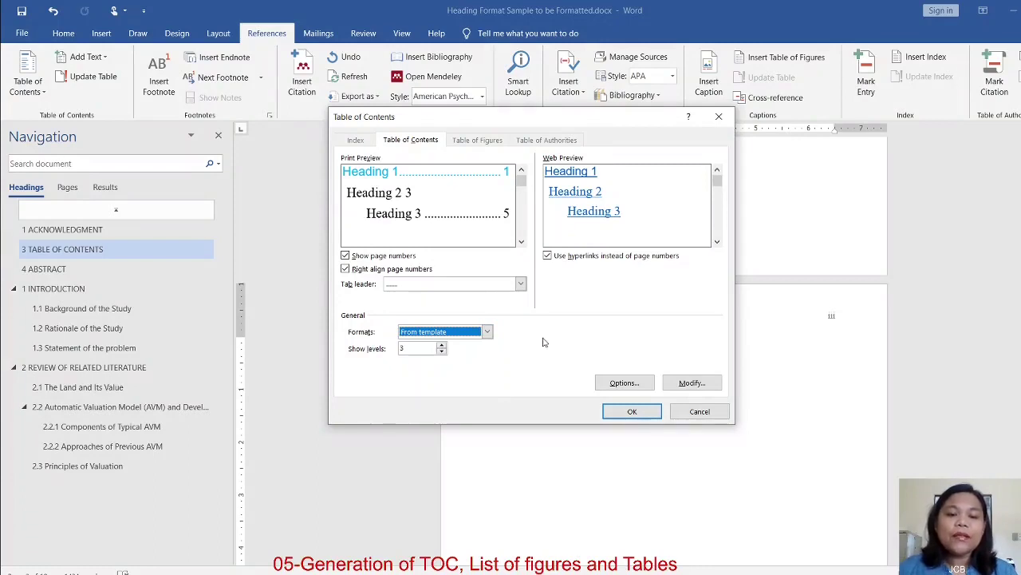
- Try showing between one and four heading levels in the table of contents, ending on 2 levels
left_click(441, 351)
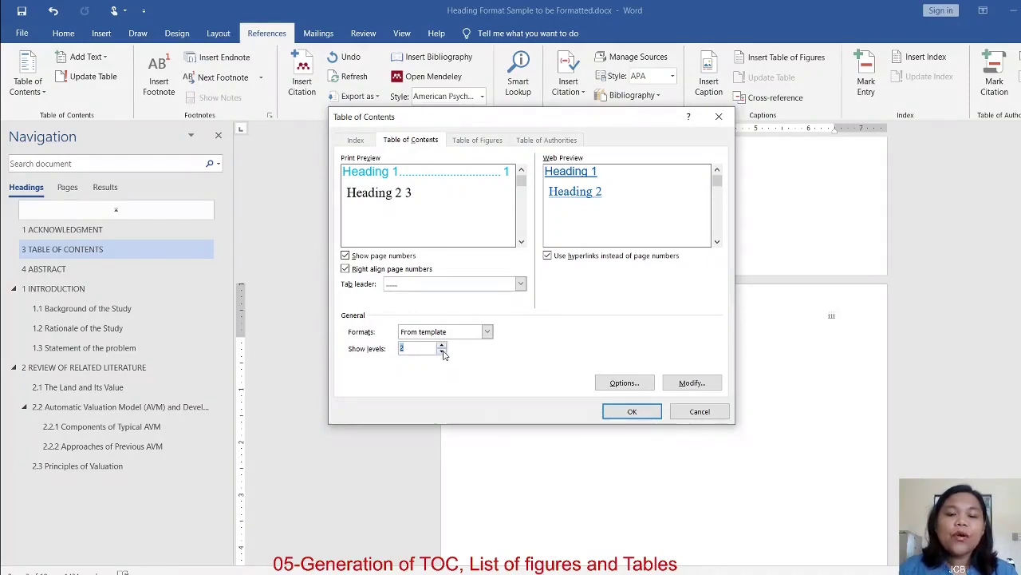
left_click(441, 352)
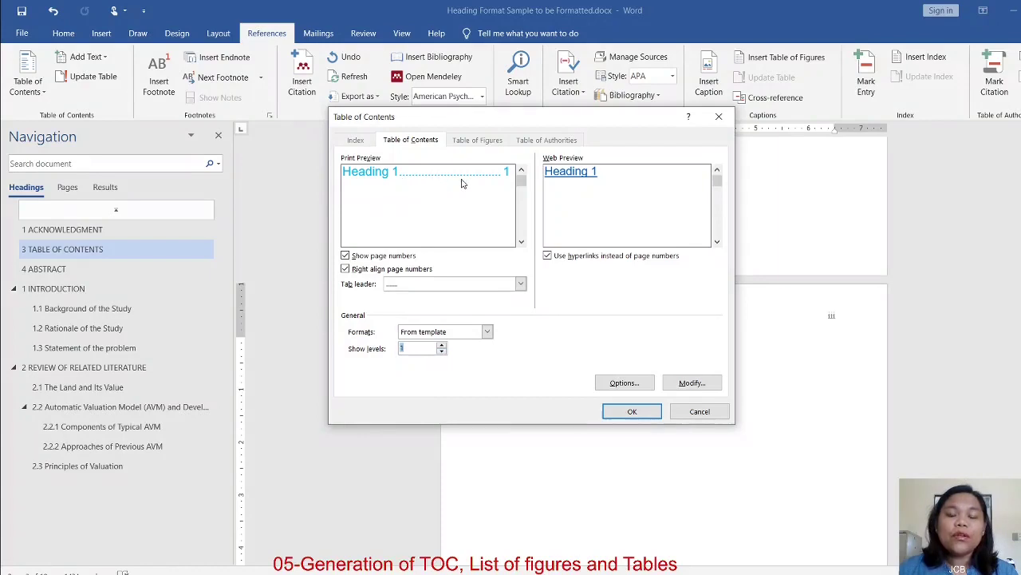
left_click(442, 345)
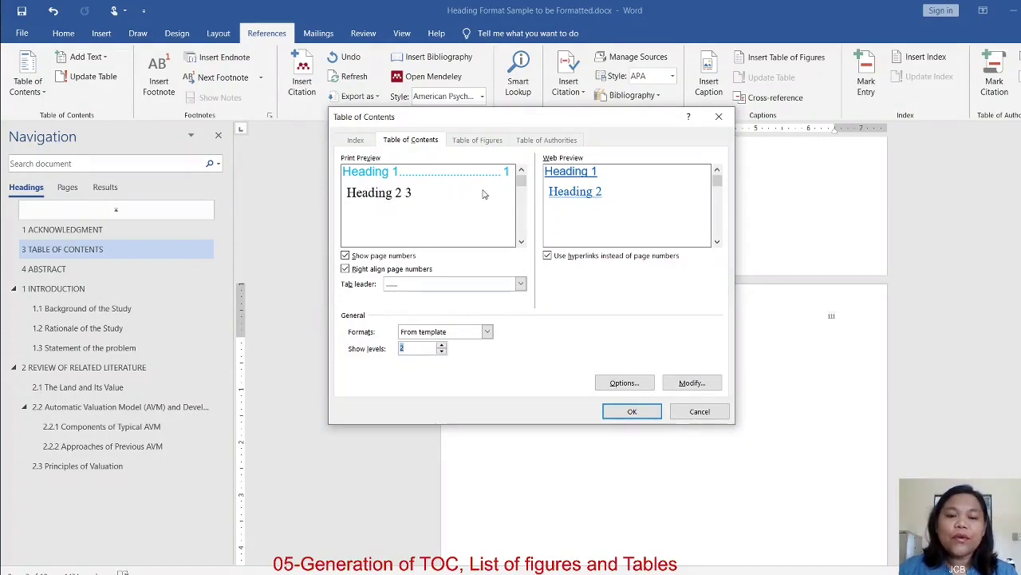
left_click(442, 352)
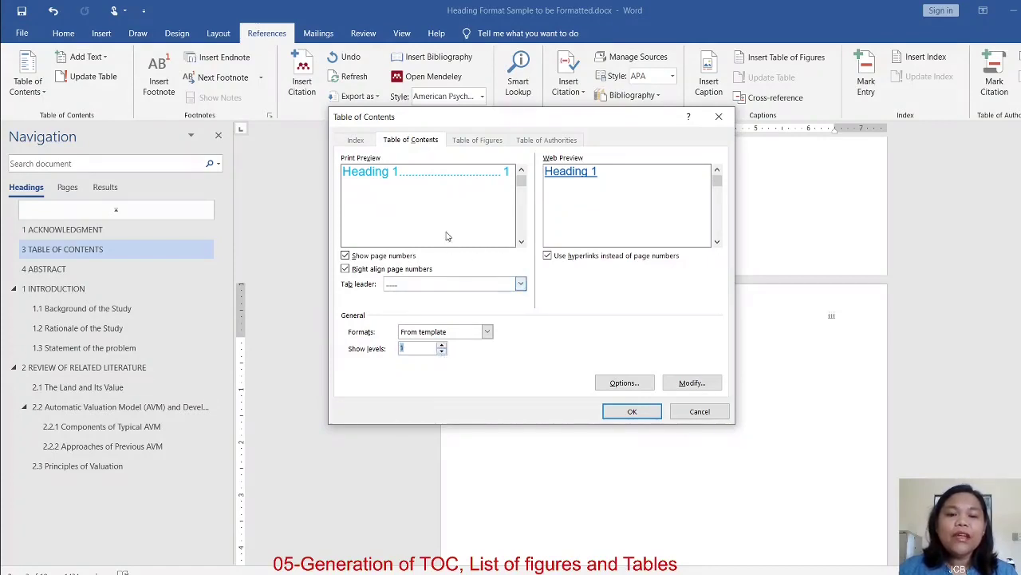
left_click(441, 345)
left_click(441, 345)
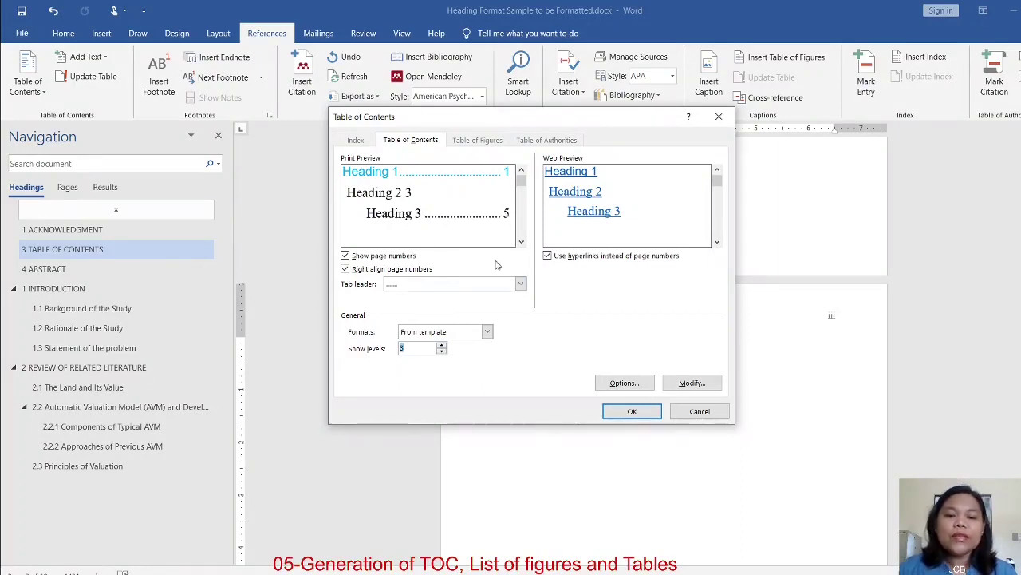
left_click(441, 346)
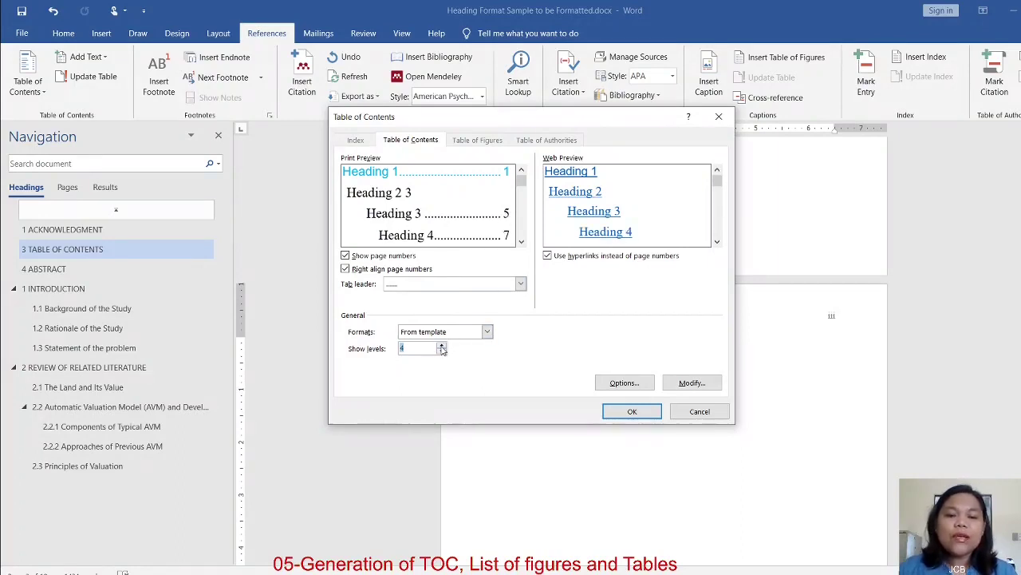
left_click(441, 352)
left_click(442, 353)
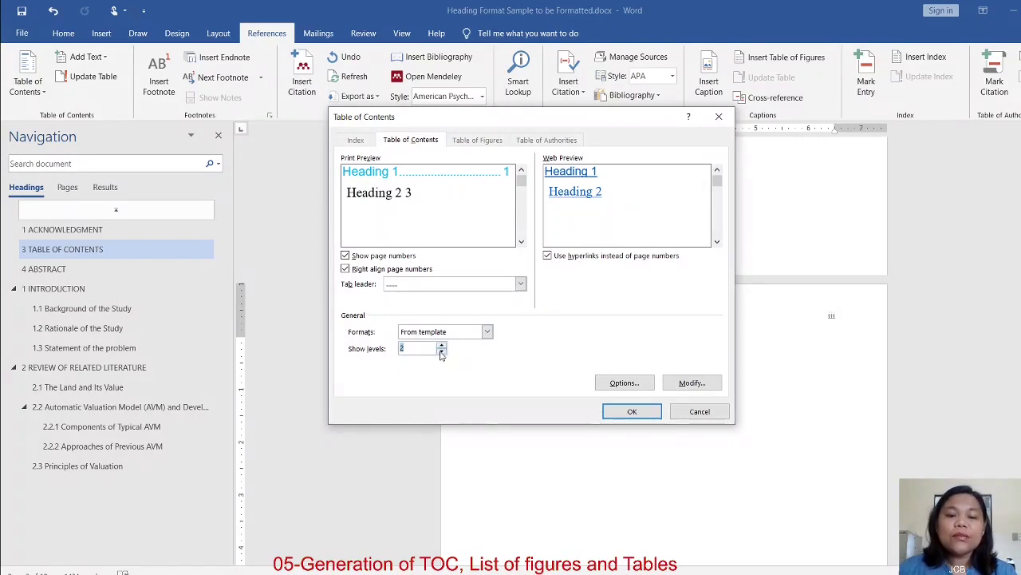
- Set the TOC 1 style's font color to light blue and insert the two-level table of contents
left_click(624, 383)
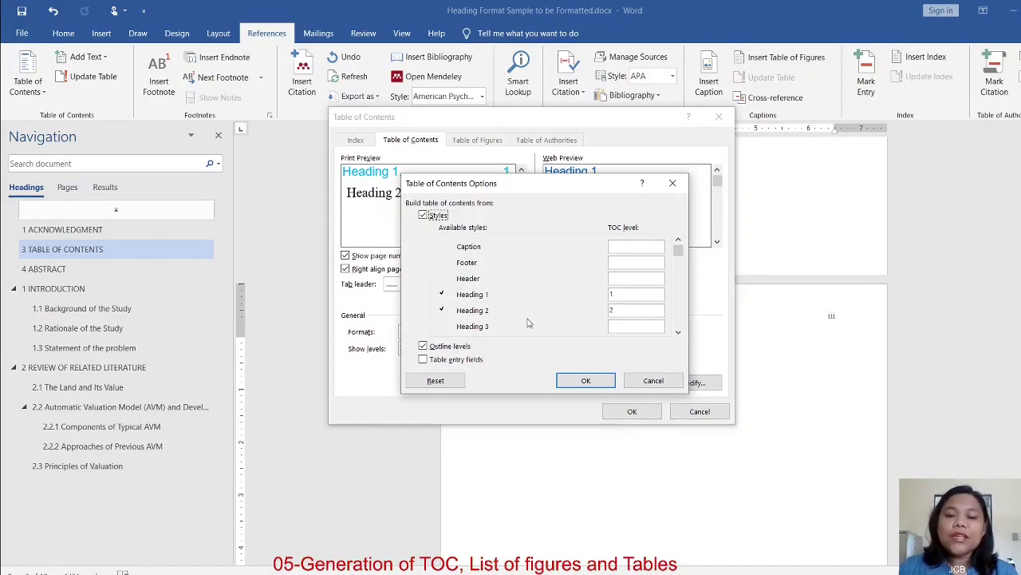
left_click(585, 381)
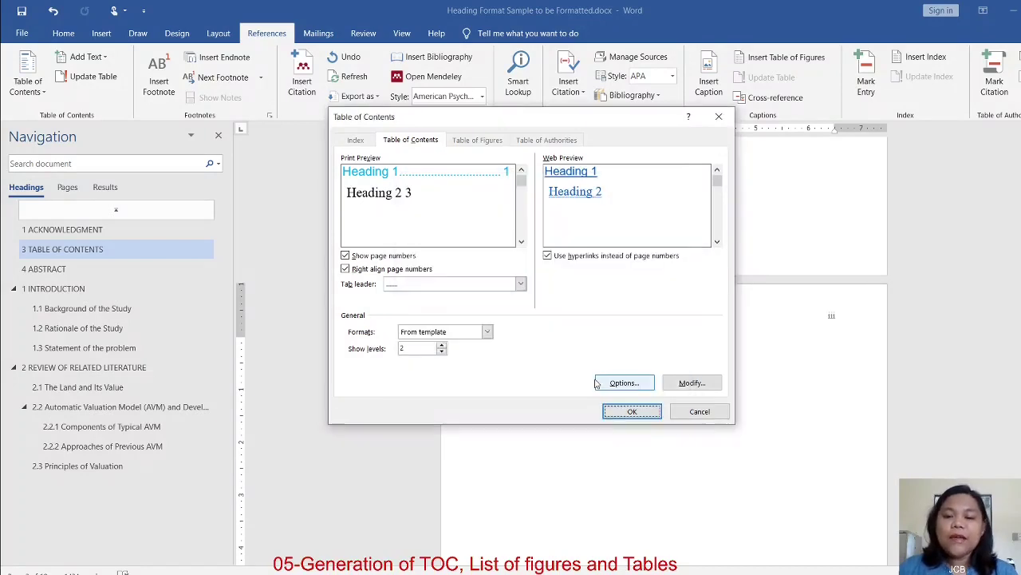
left_click(702, 385)
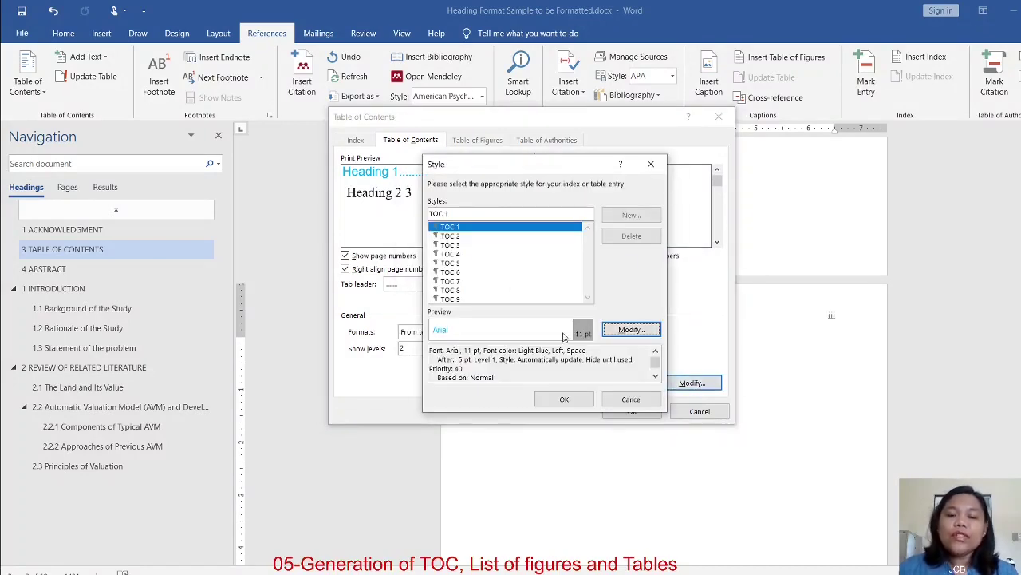
left_click(630, 330)
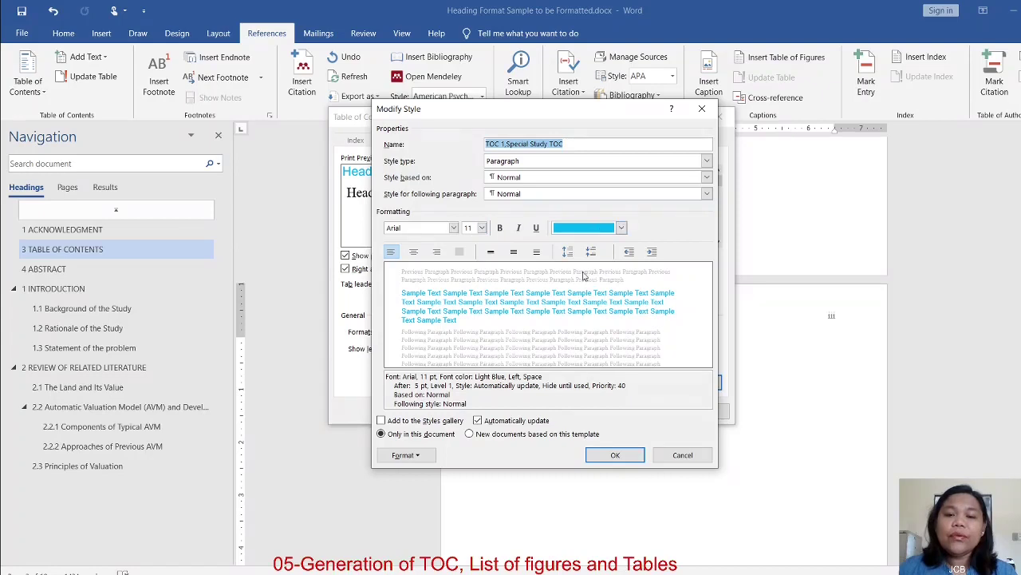
left_click(453, 228)
left_click(454, 229)
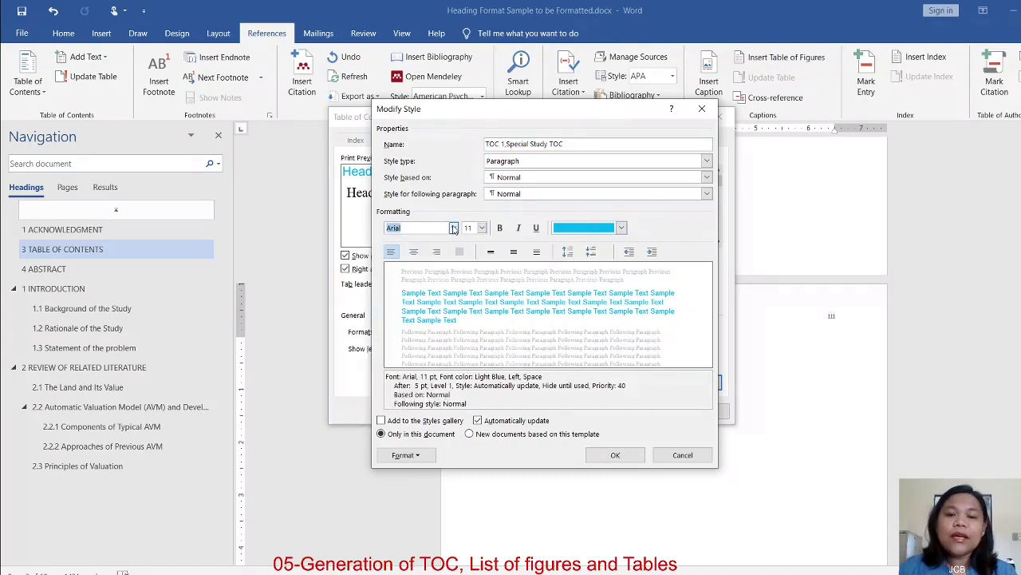
left_click(622, 228)
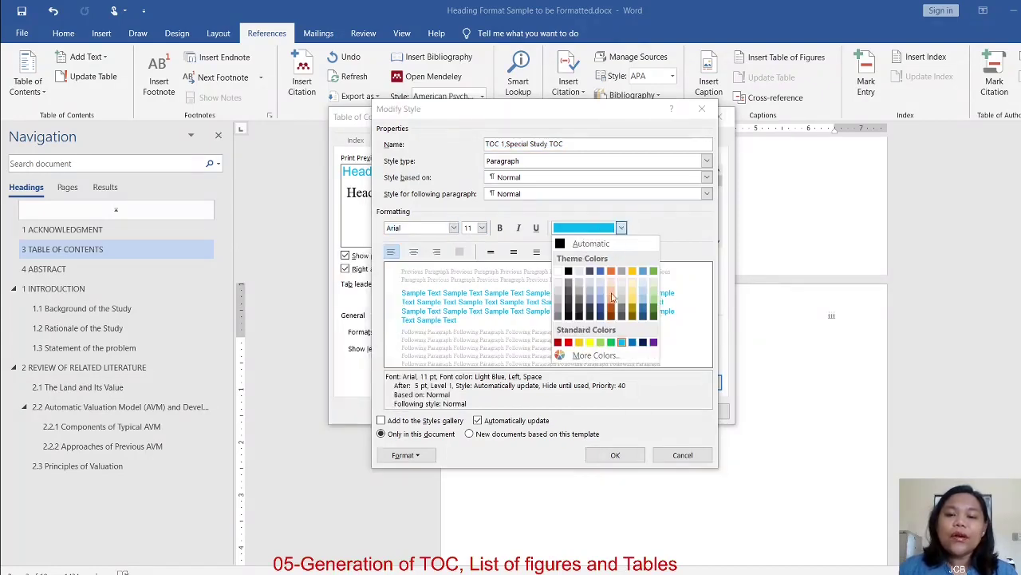
left_click(622, 341)
left_click(616, 455)
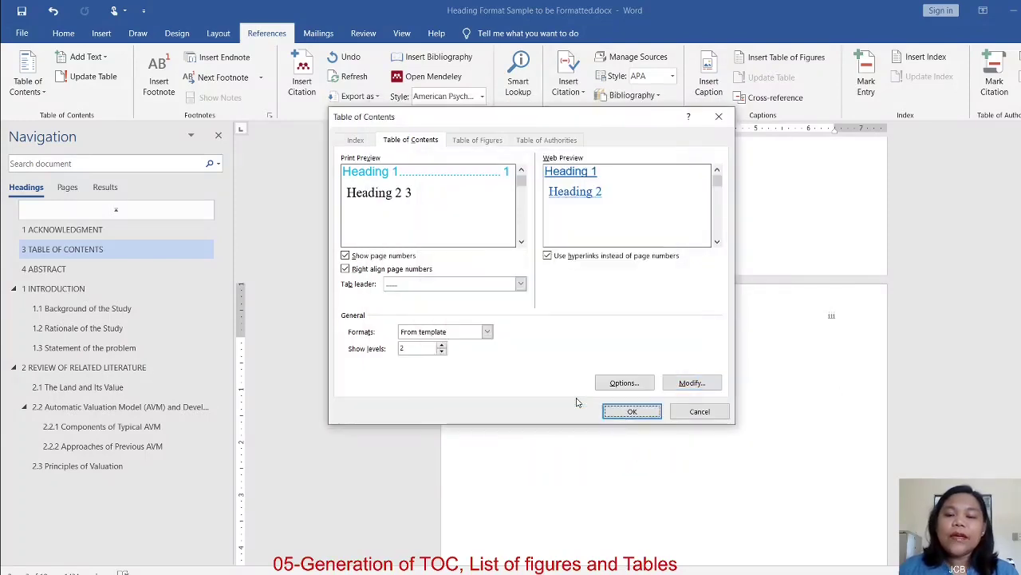
left_click(635, 410)
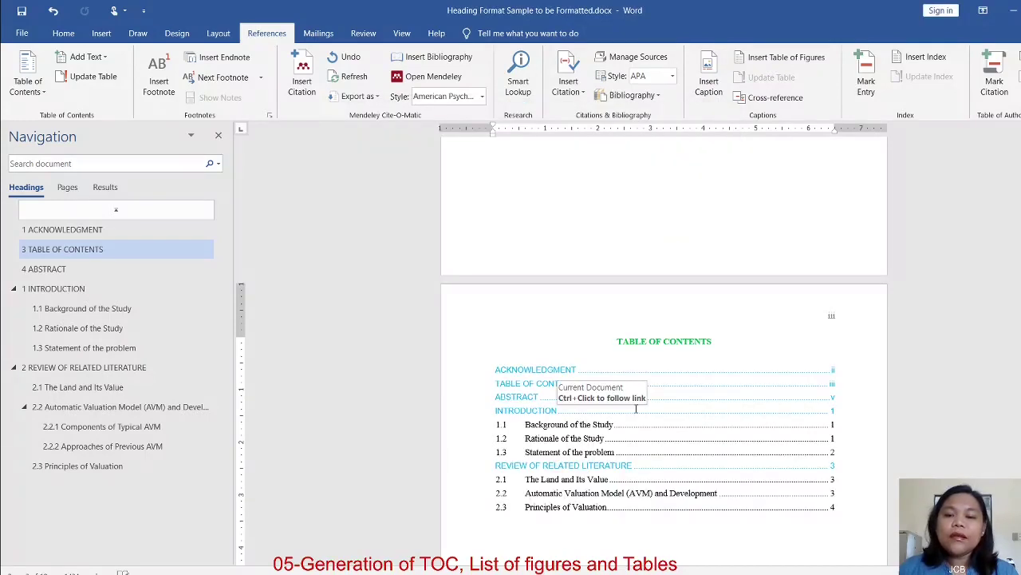
- Examine the main headings, numbered subheadings and page numbers in the inserted table of contents
scroll(702, 391, "down", 2)
left_click(840, 269)
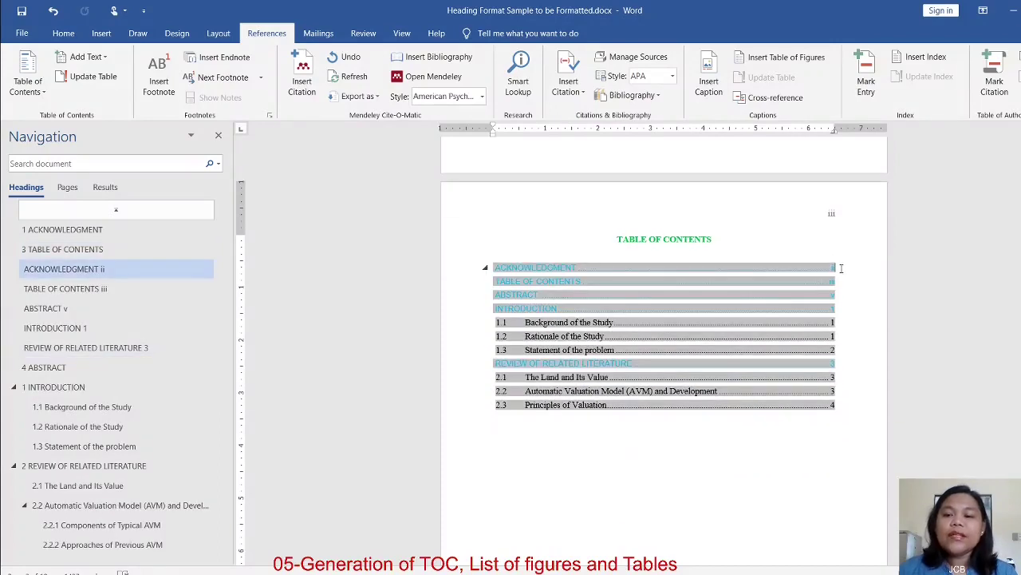
left_click(850, 462)
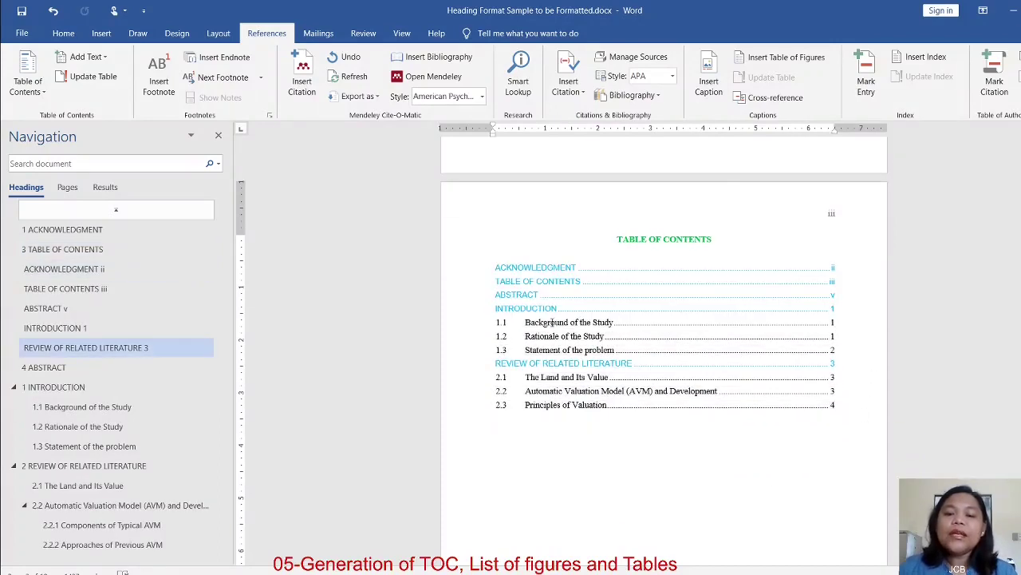
left_click(841, 313)
left_click(706, 504)
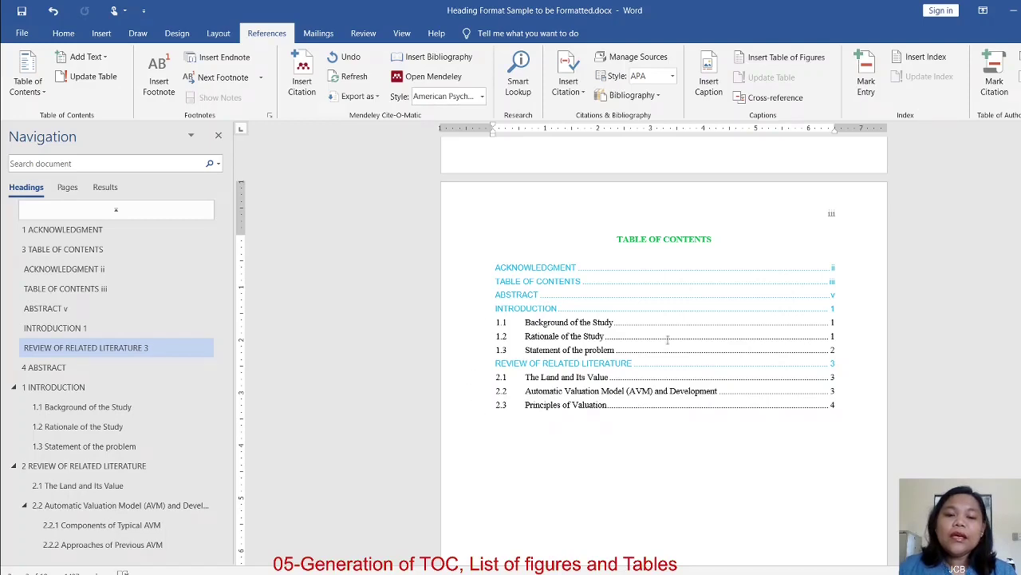
left_click_drag(812, 312, 496, 312)
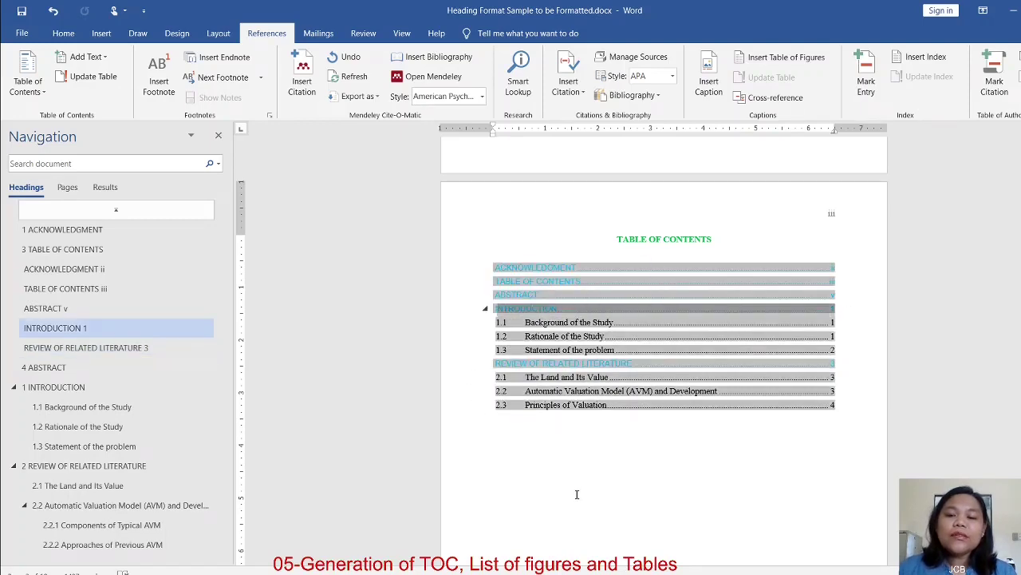
left_click(567, 453)
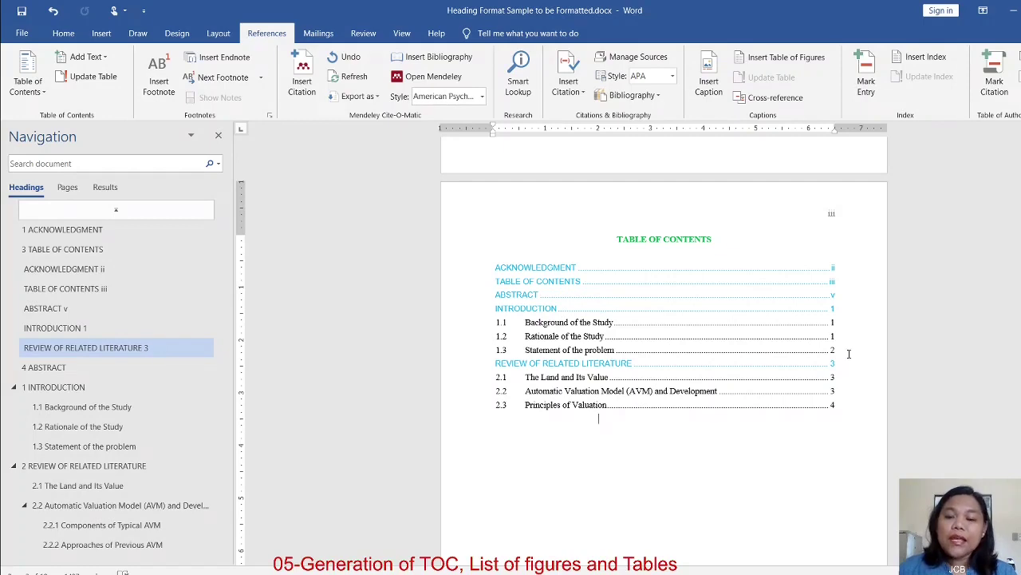
left_click(846, 347)
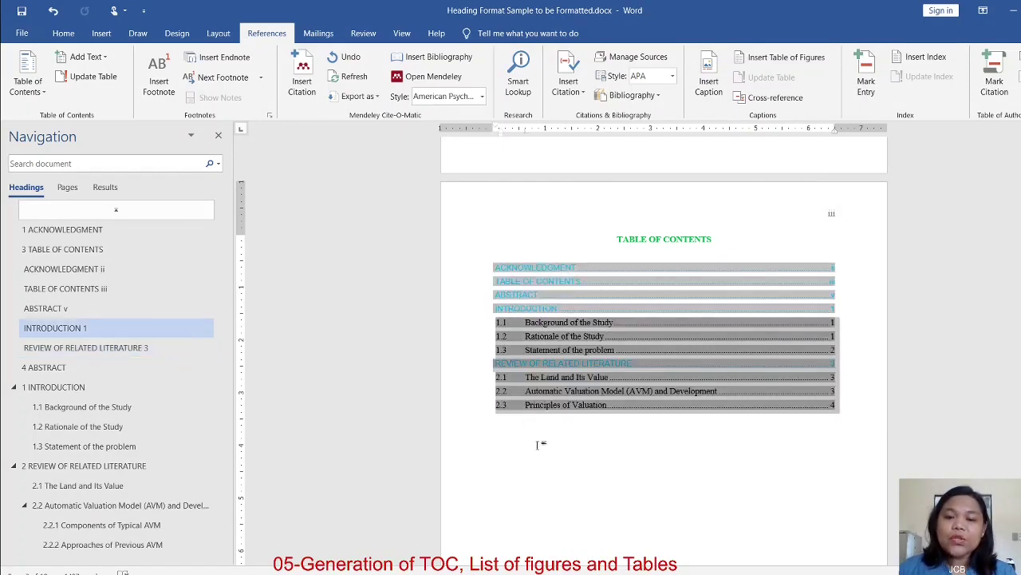
left_click(538, 445)
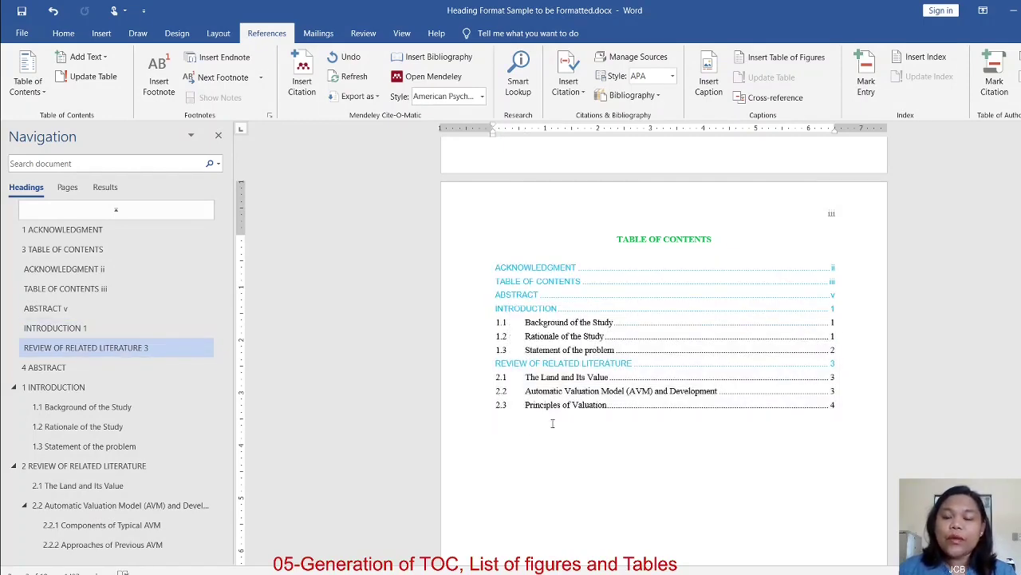
left_click(844, 349)
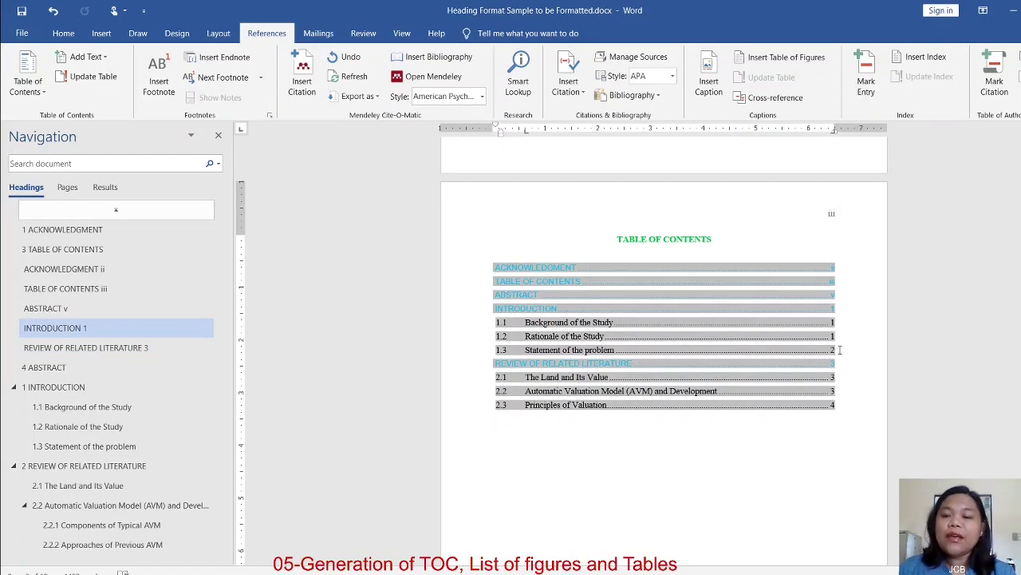
left_click(853, 376)
- Edit the table of contents field to show 3 levels and replace the existing table of contents
left_click(840, 351)
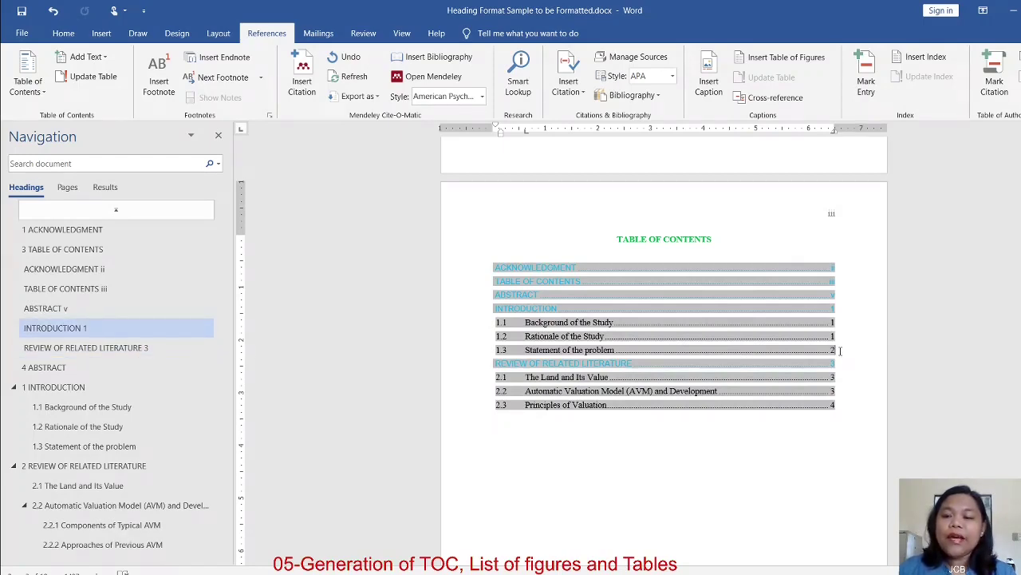
right_click(840, 350)
left_click(873, 444)
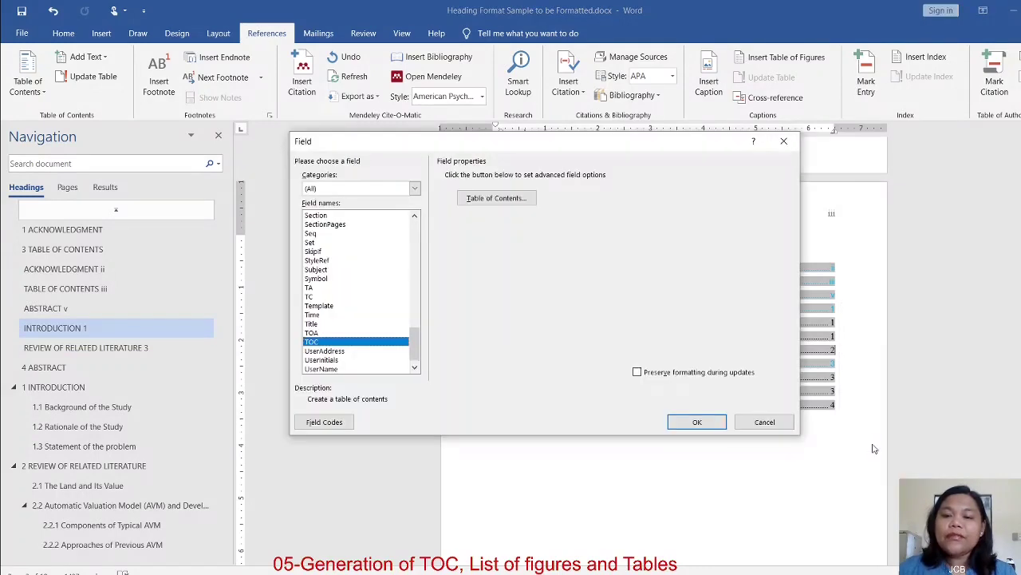
left_click(492, 198)
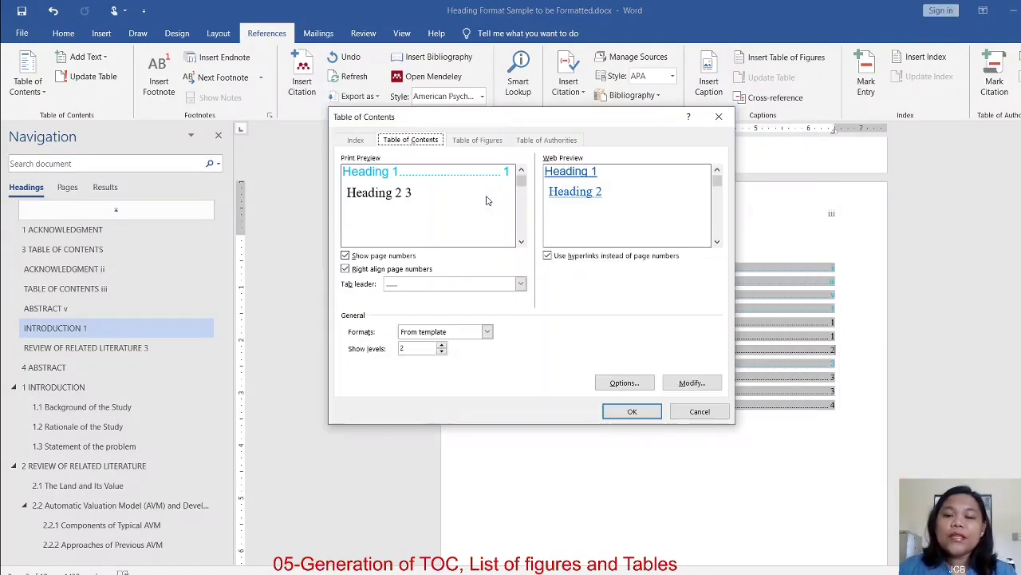
left_click(440, 345)
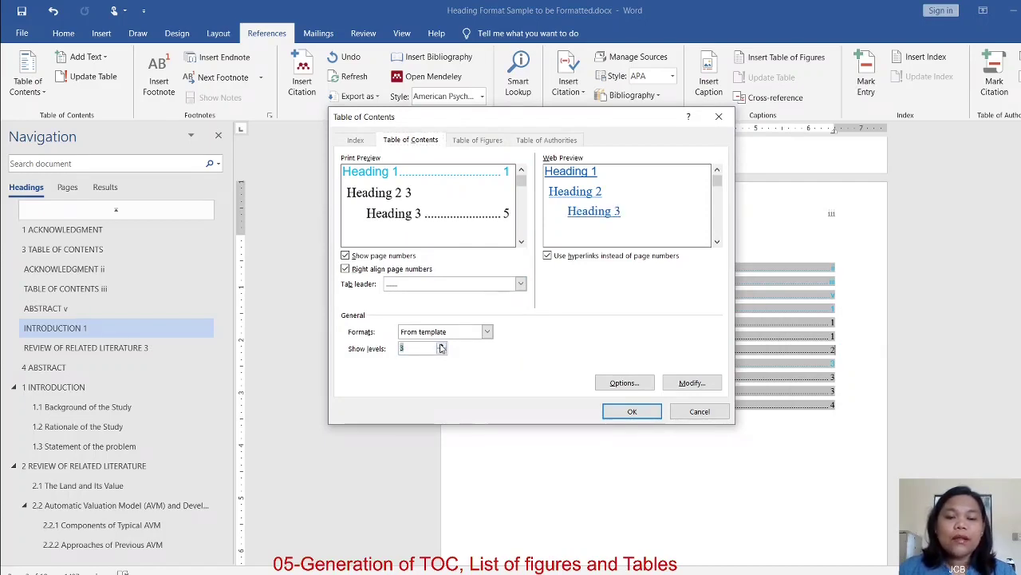
left_click(640, 414)
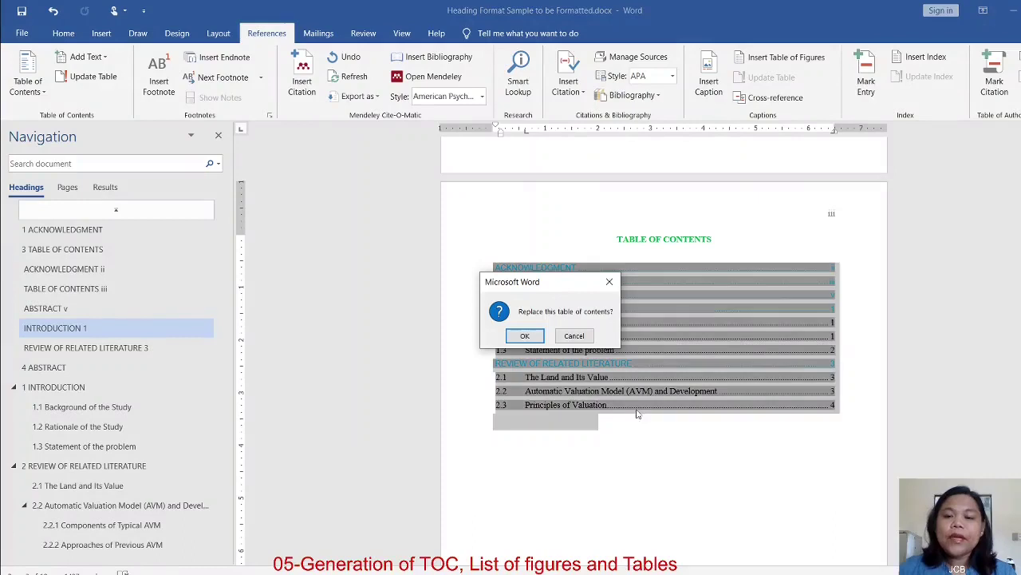
left_click(525, 336)
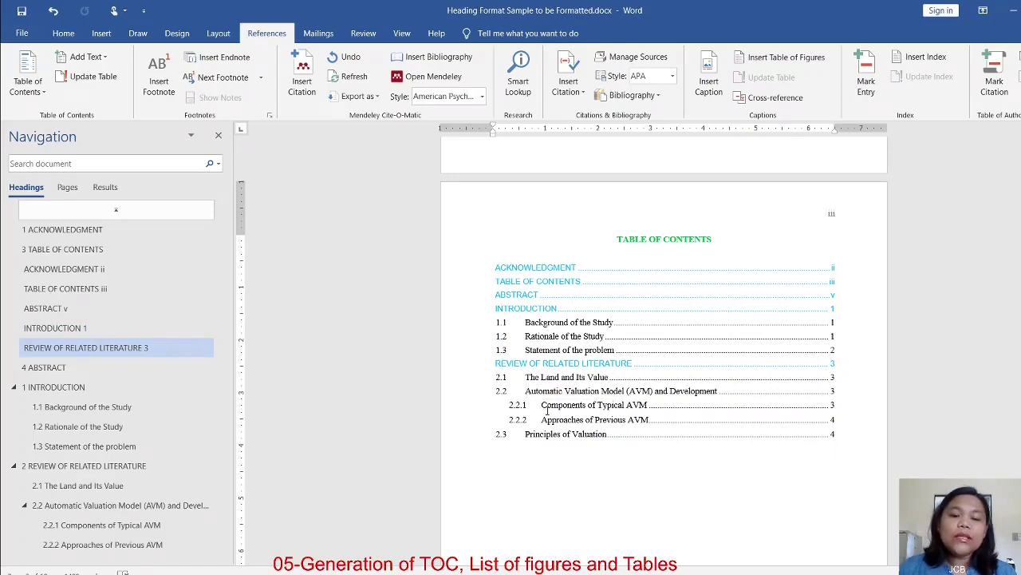
scroll(531, 383, "down", 1)
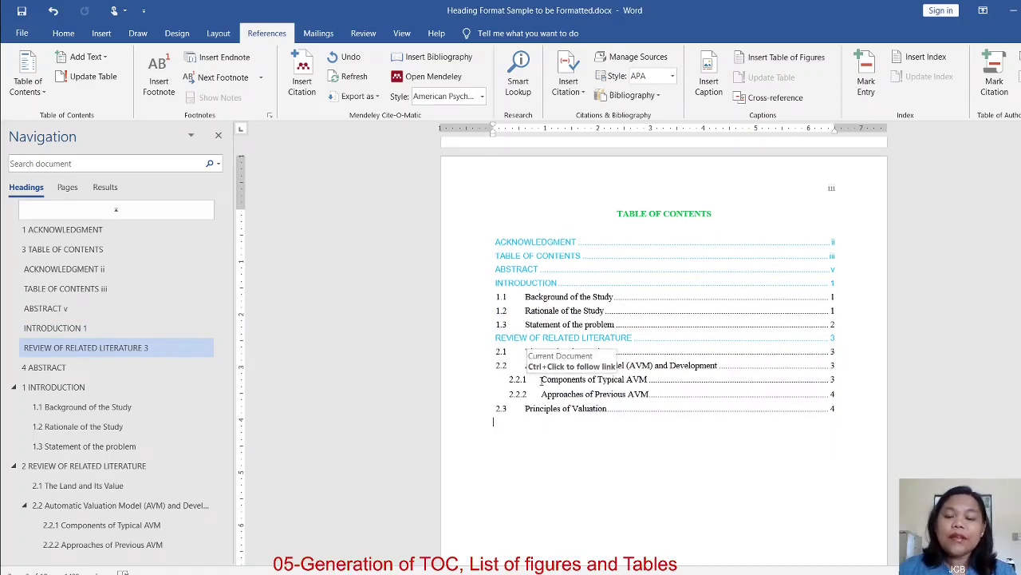
left_click(541, 379)
left_click(599, 421)
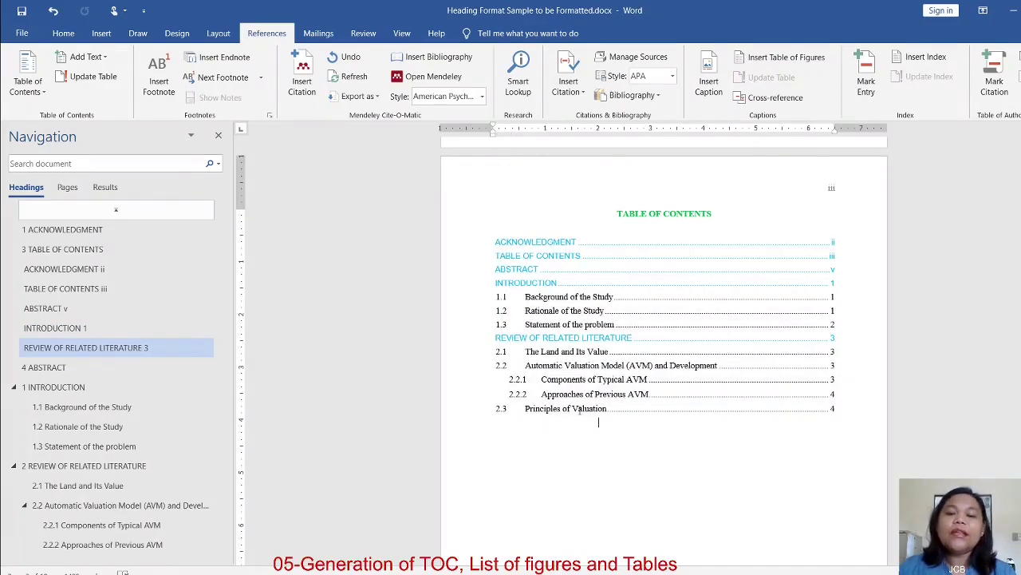
scroll(580, 414, "down", 2)
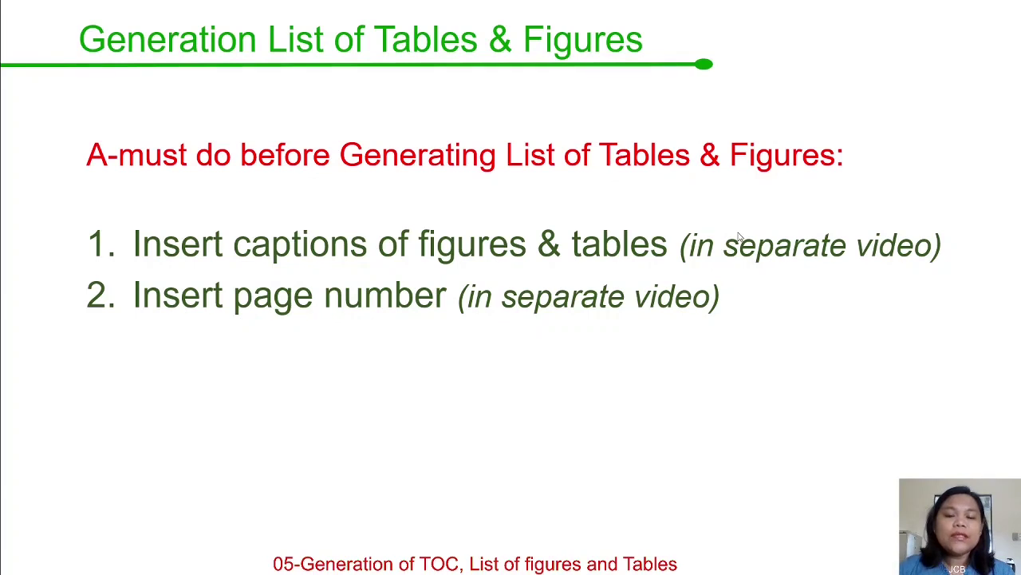
- Advance the presentation to the Sample Document slide and open the linked Word document at its cover page
left_click(738, 290)
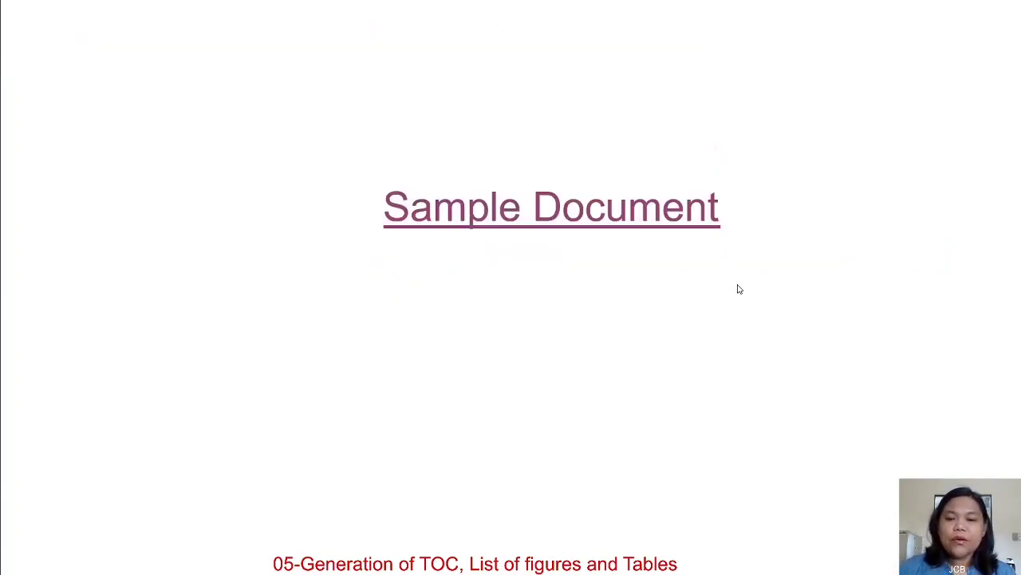
left_click(640, 221)
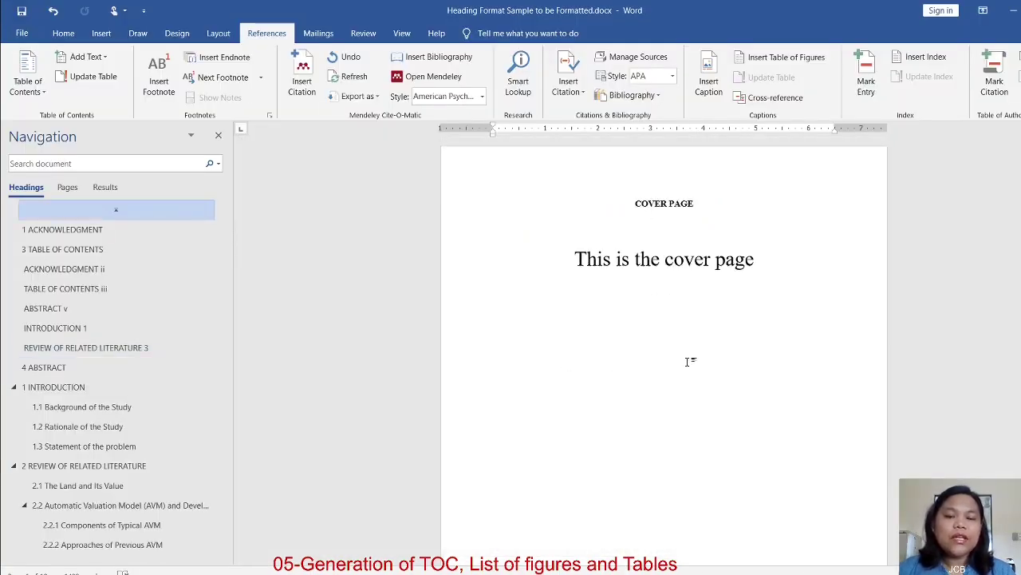
scroll(695, 363, "down", 1)
scroll(696, 363, "up", 1)
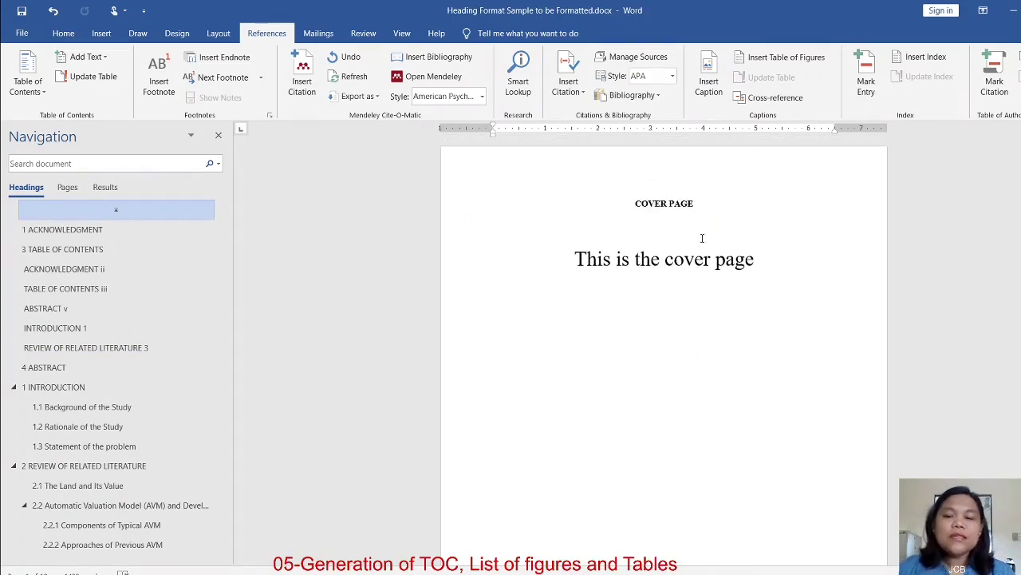
- Examine the Figure 1.1 to 1.3 captions under Background of the Study and the table caption in Chapter 2
scroll(709, 372, "down", 5)
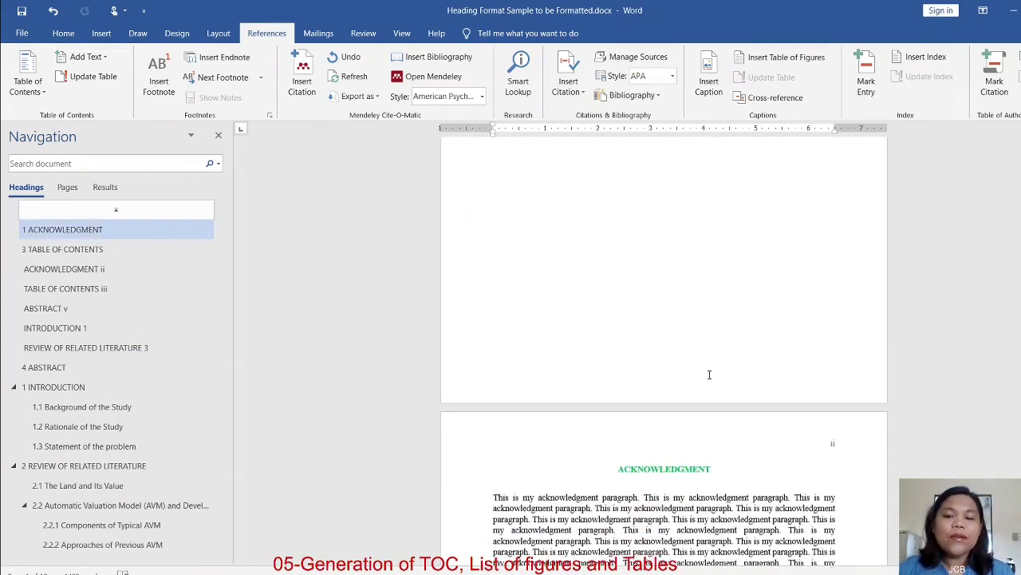
scroll(709, 373, "down", 6)
scroll(80, 375, "down", 1)
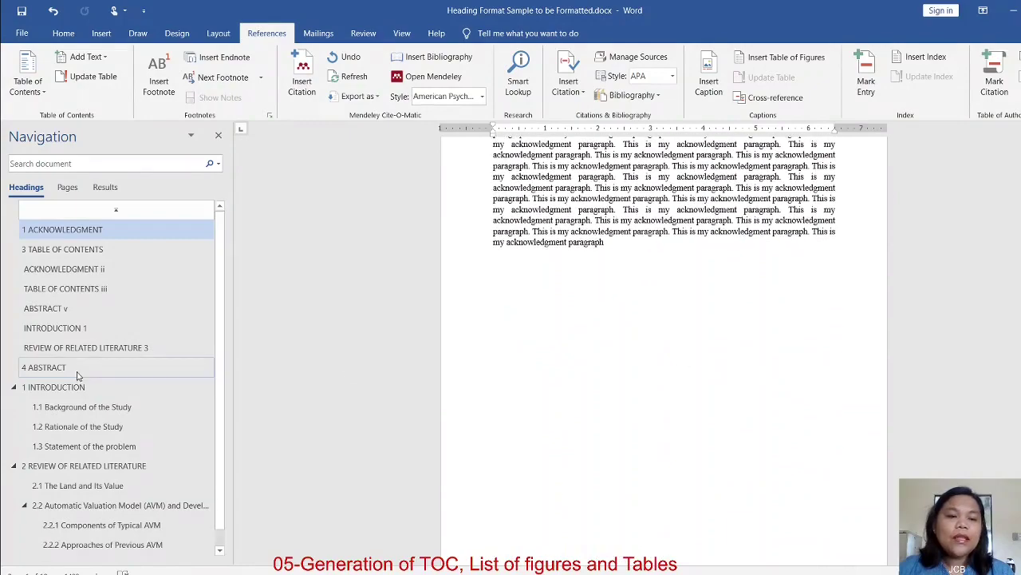
scroll(659, 403, "down", 15)
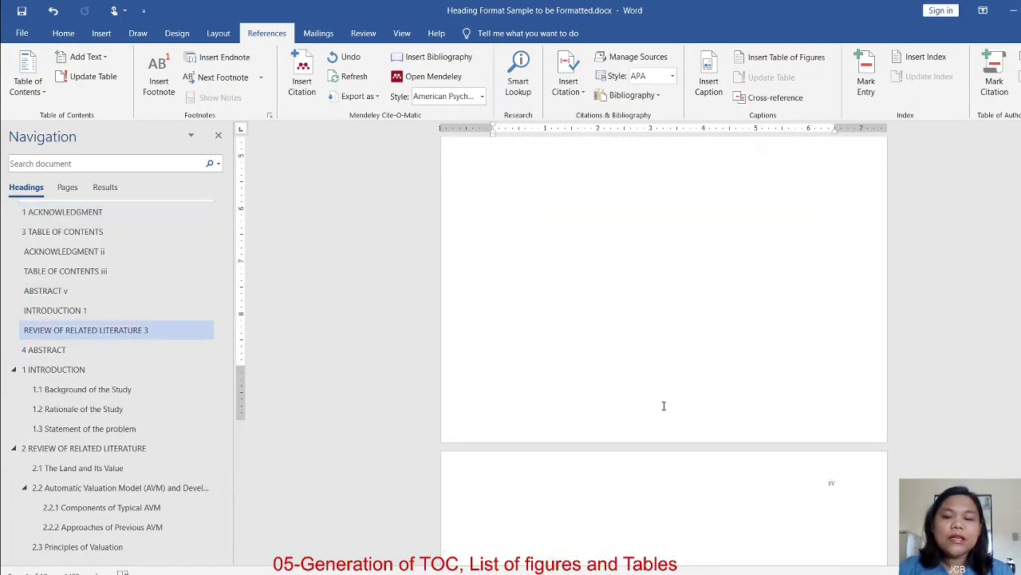
scroll(662, 412, "down", 15)
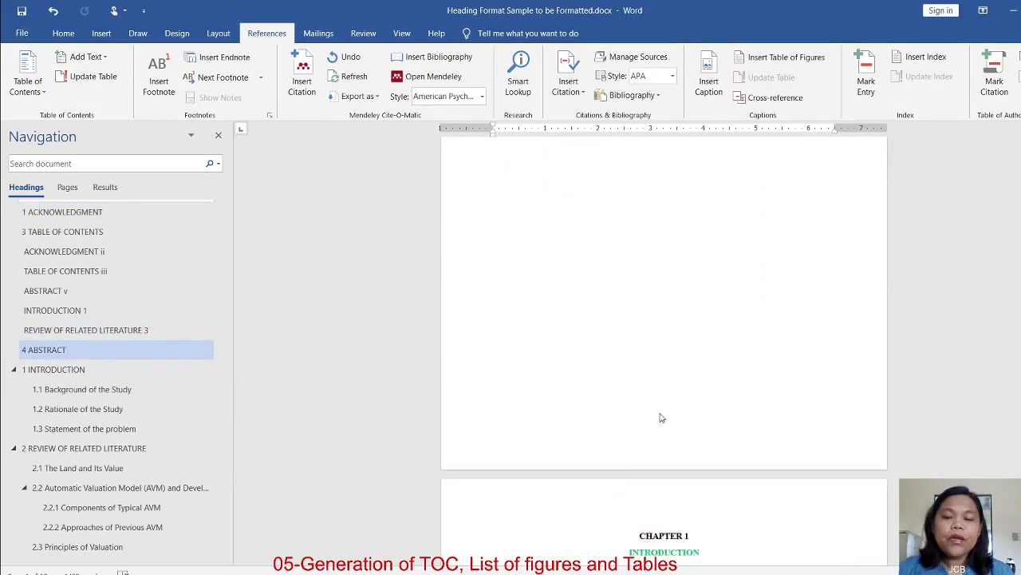
scroll(664, 409, "down", 5)
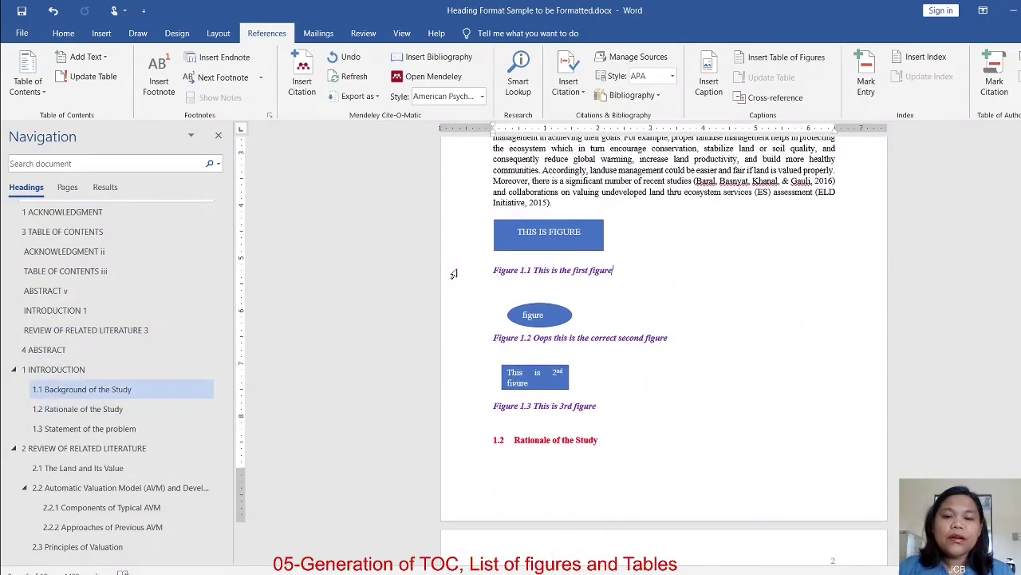
left_click(630, 273)
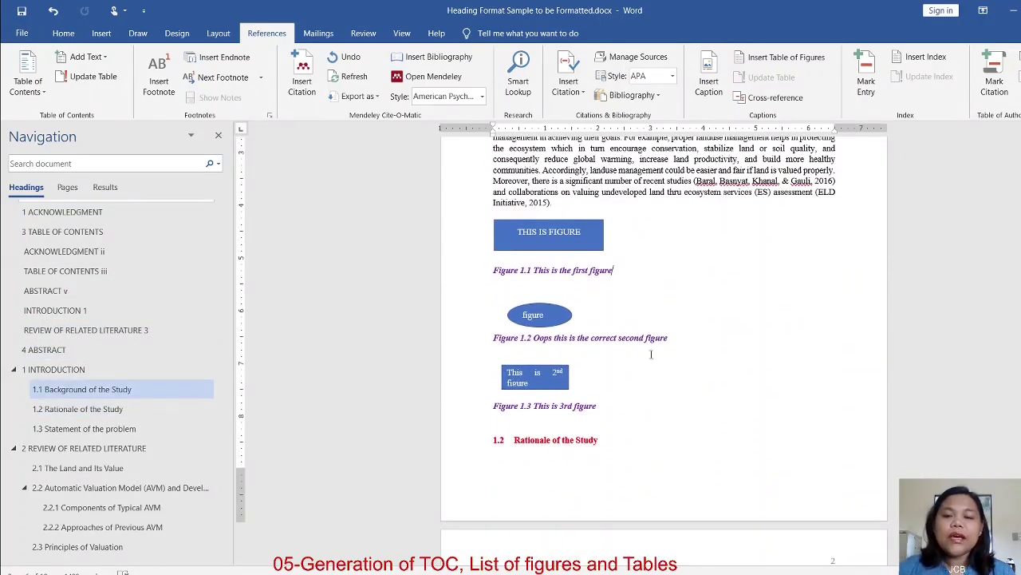
scroll(691, 359, "down", 3)
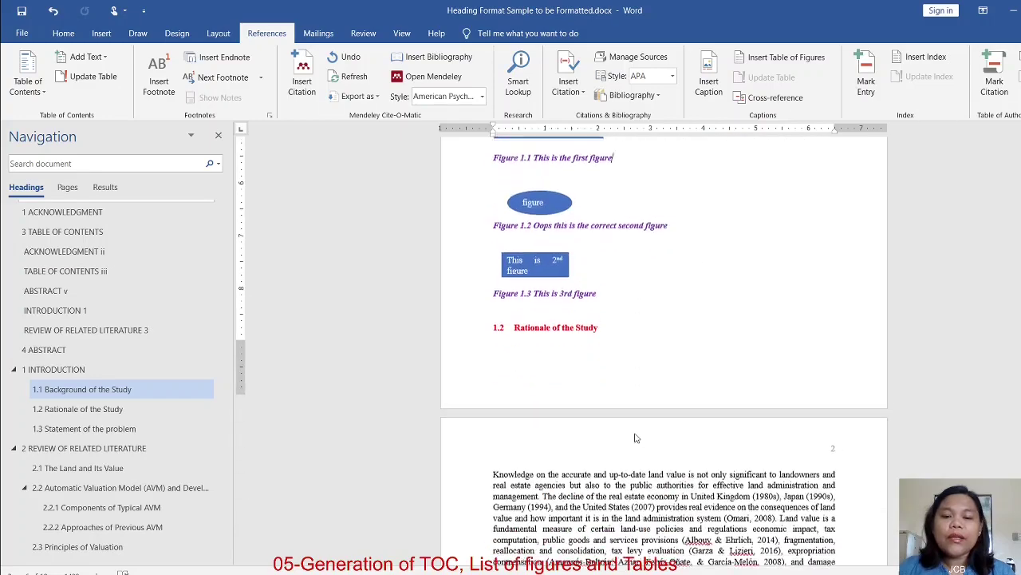
scroll(638, 435, "down", 18)
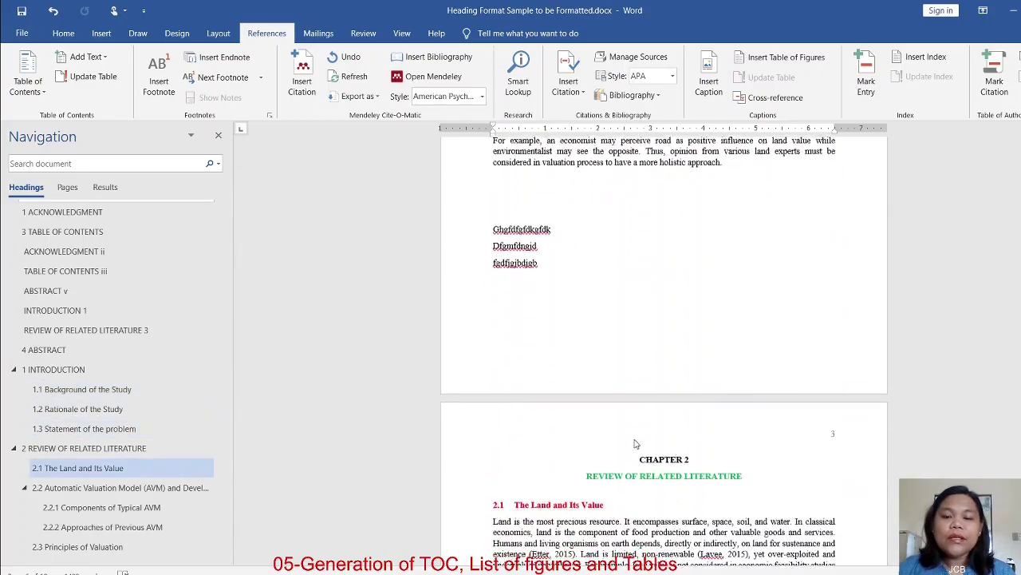
scroll(635, 439, "down", 4)
left_click(609, 259)
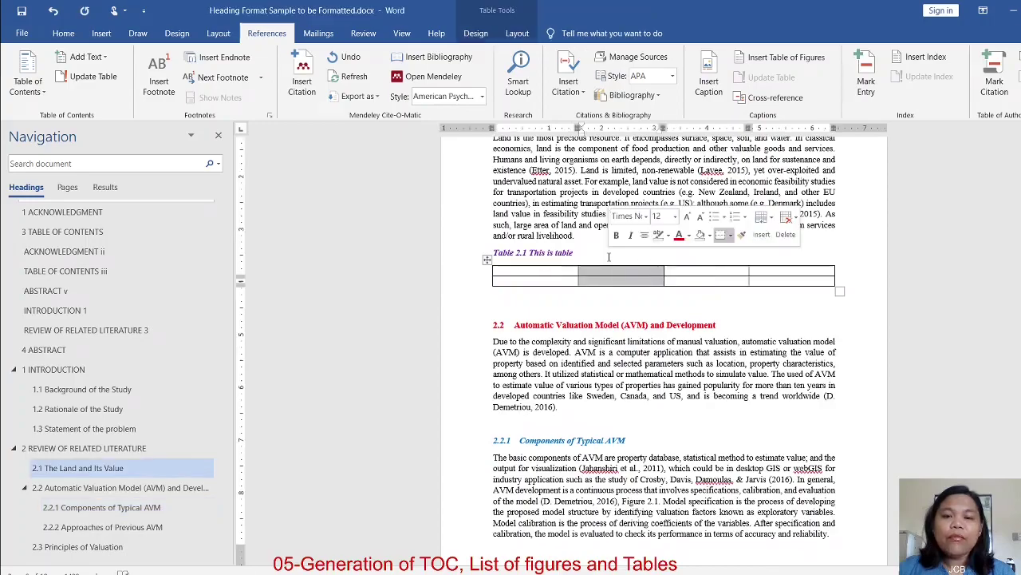
key("ctrl+z")
key("ctrl+z")
- Check the Table 2.1 caption under The Land and Its Value and return to the table of contents page
scroll(688, 413, "down", 9)
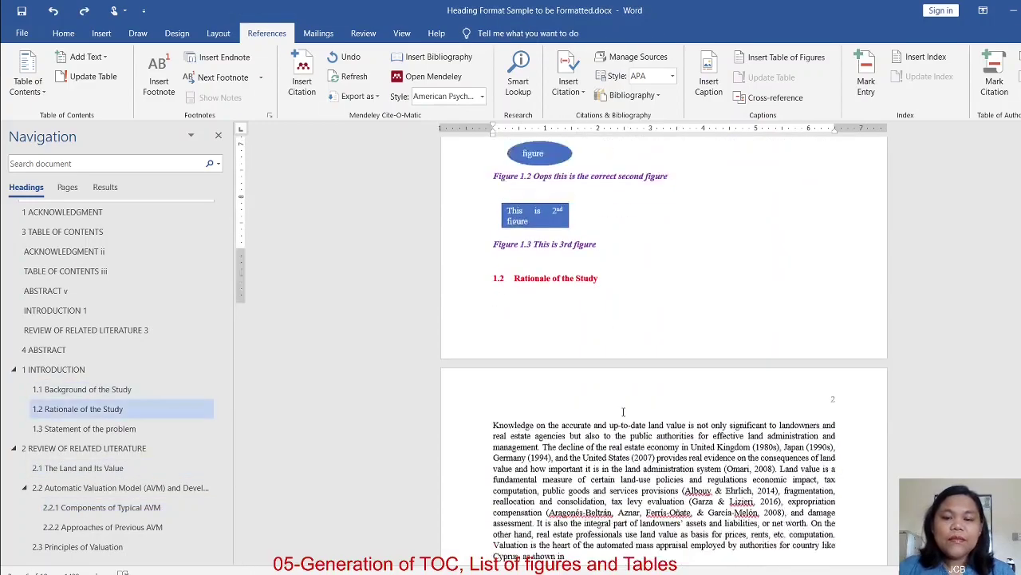
scroll(614, 418, "down", 18)
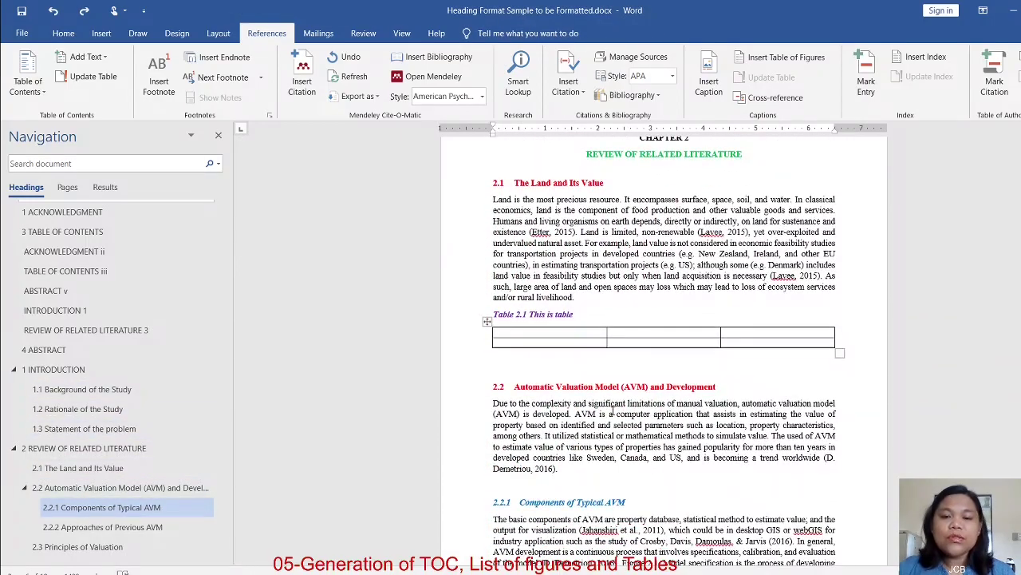
scroll(662, 367, "up", 10)
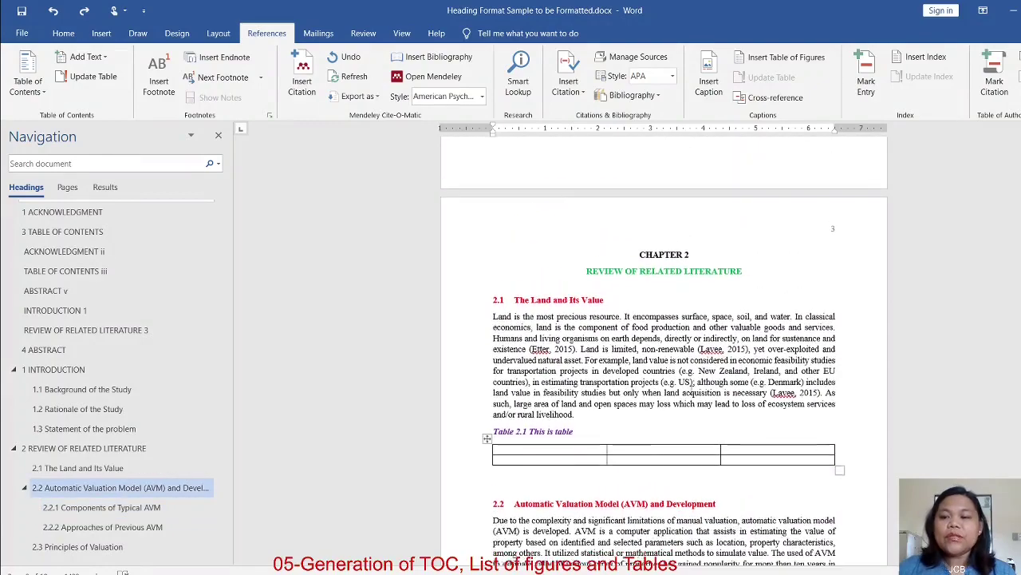
scroll(691, 388, "up", 5)
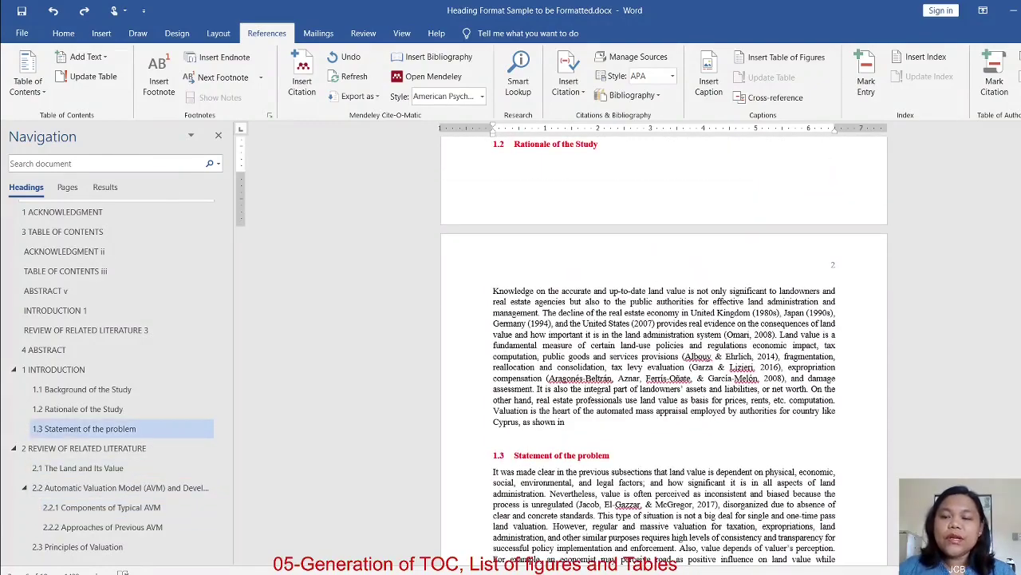
scroll(663, 351, "up", 15)
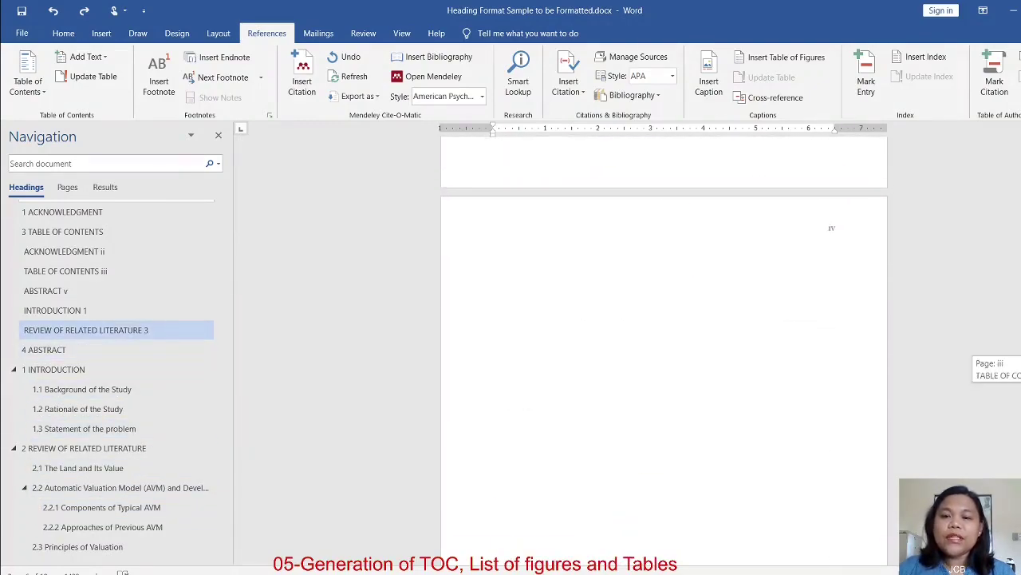
scroll(566, 468, "up", 10)
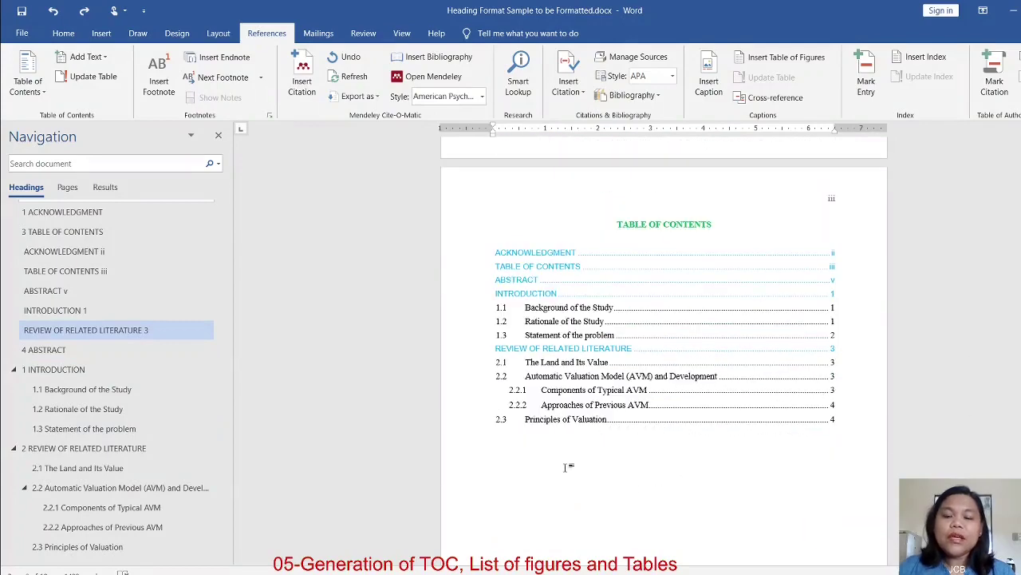
scroll(620, 410, "down", 4)
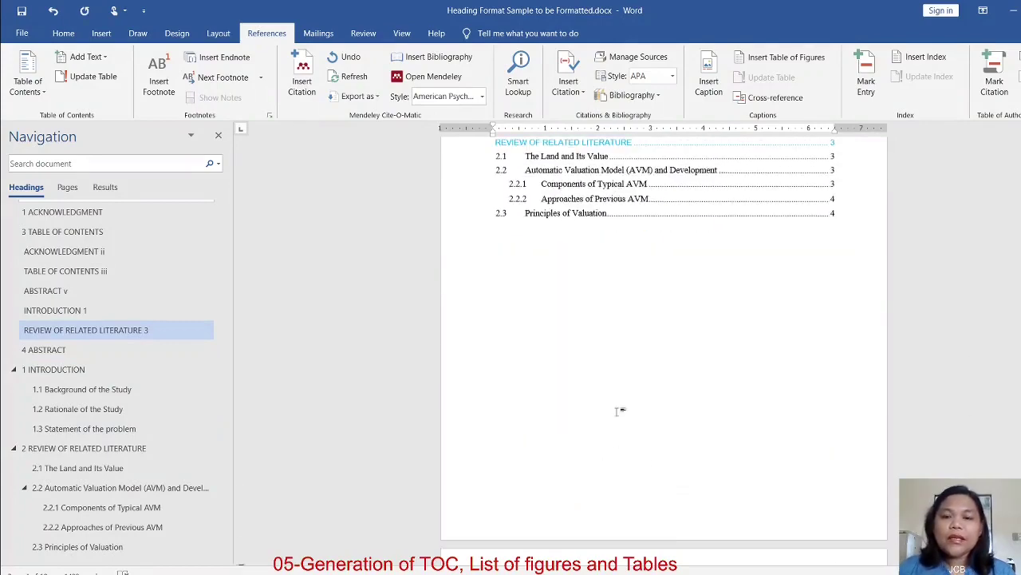
scroll(622, 327, "up", 2)
scroll(624, 326, "up", 3)
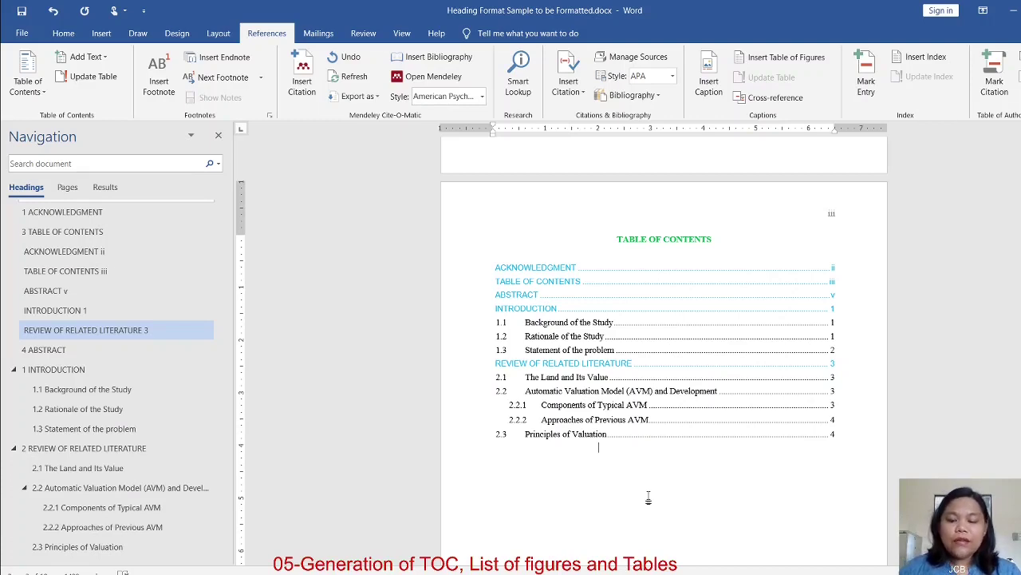
- Enter the text "List OF TABLES" on the blank page iv following the table of contents
scroll(648, 498, "down", 7)
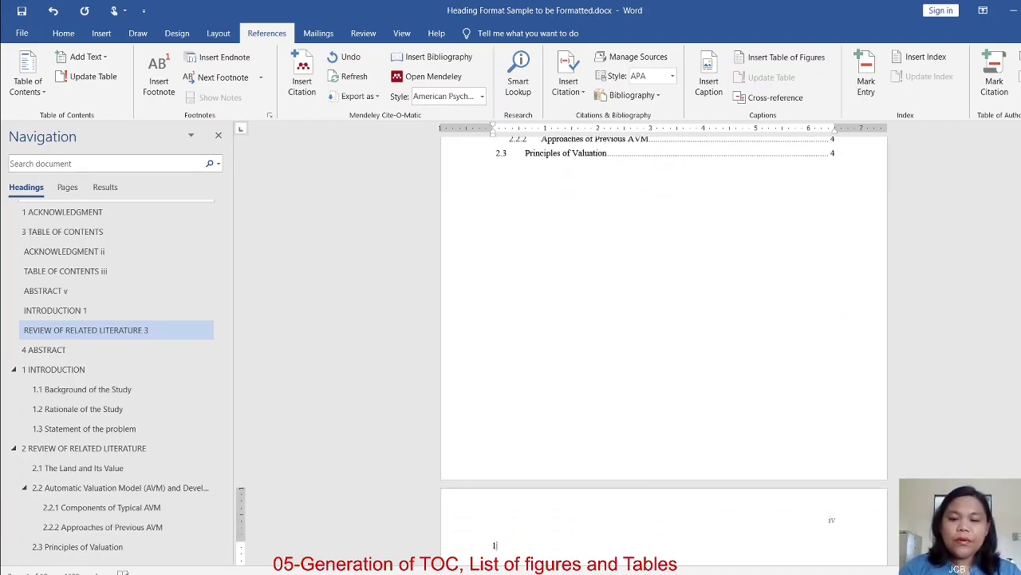
left_click(648, 498)
type("lits")
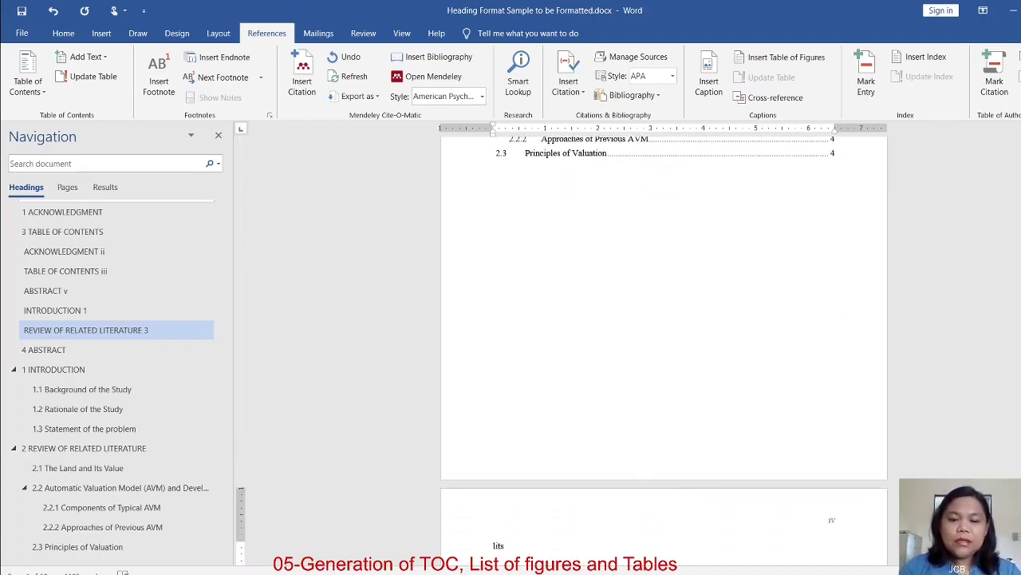
key("BackSpace")
key("BackSpace")
key("BackSpace")
type("ist OF TAB")
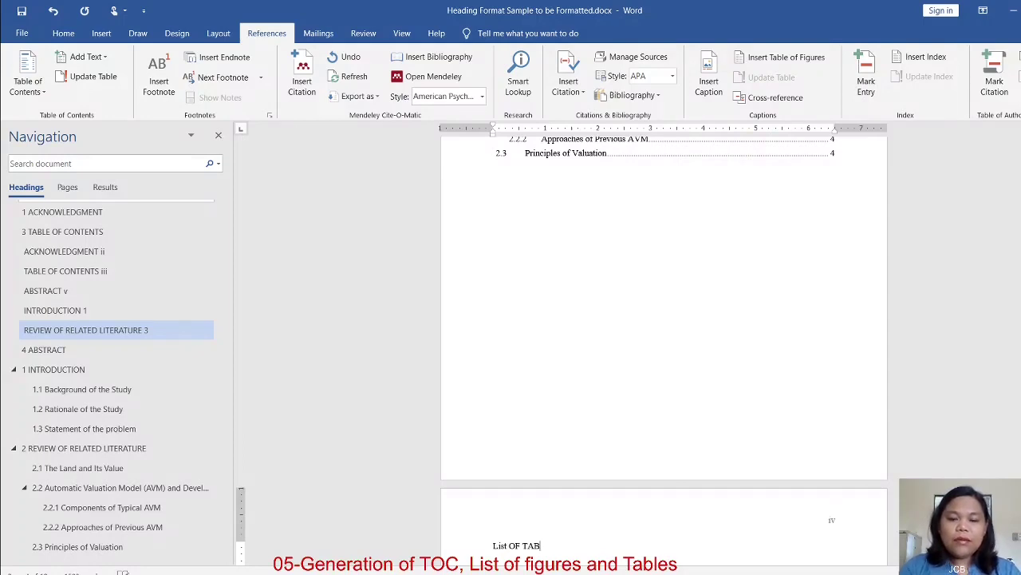
type("LES")
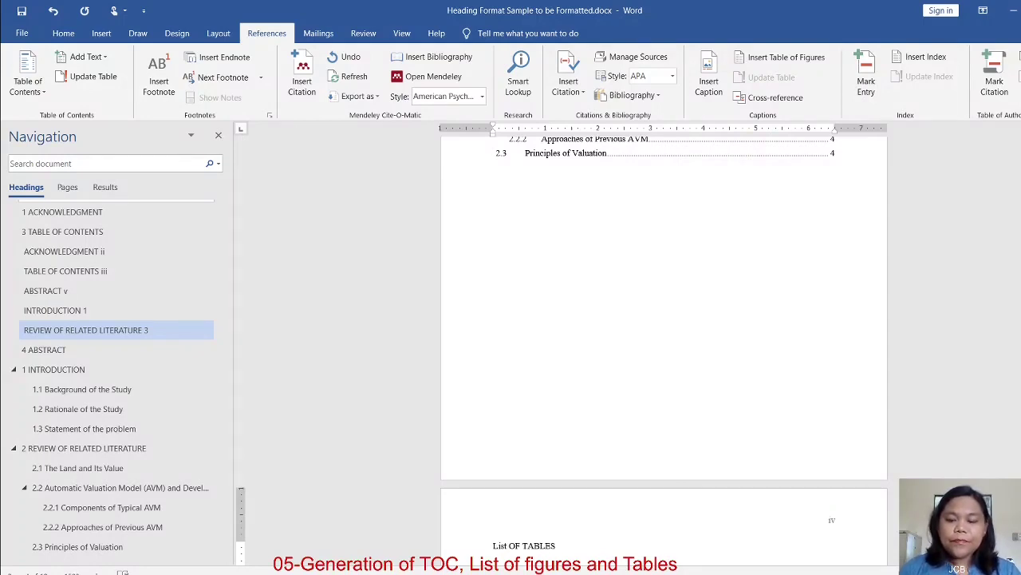
- Replace the word TABLES with FIGURES in the title on page iv
key("BackSpace")
key("BackSpace")
key("BackSpace")
key("BackSpace")
key("BackSpace")
key("BackSpace")
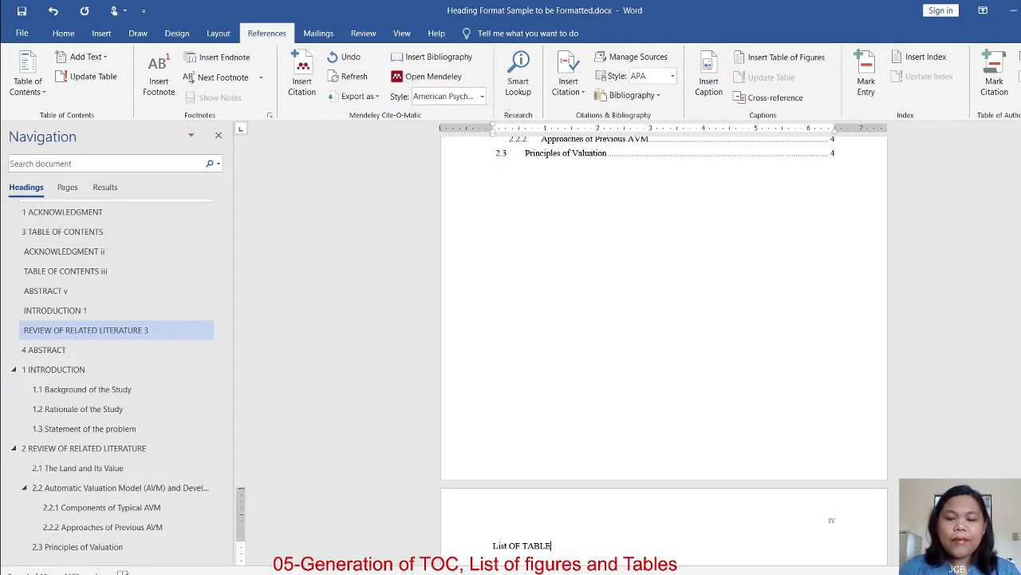
type("FIGURES")
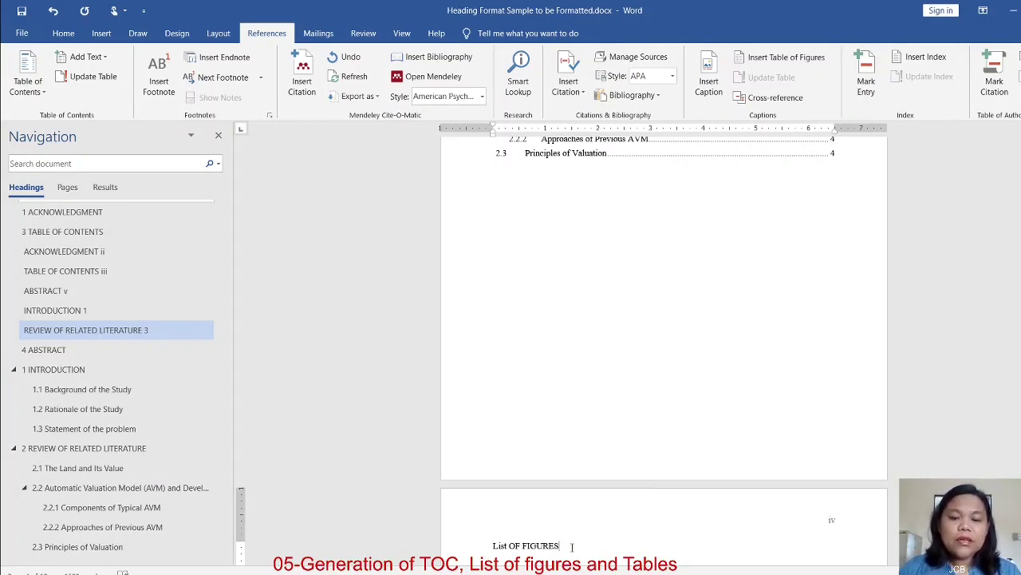
- Convert the "List OF FIGURES" title to uppercase and apply the Heading 1 style to it
left_click_drag(571, 546, 488, 546)
left_click(63, 32)
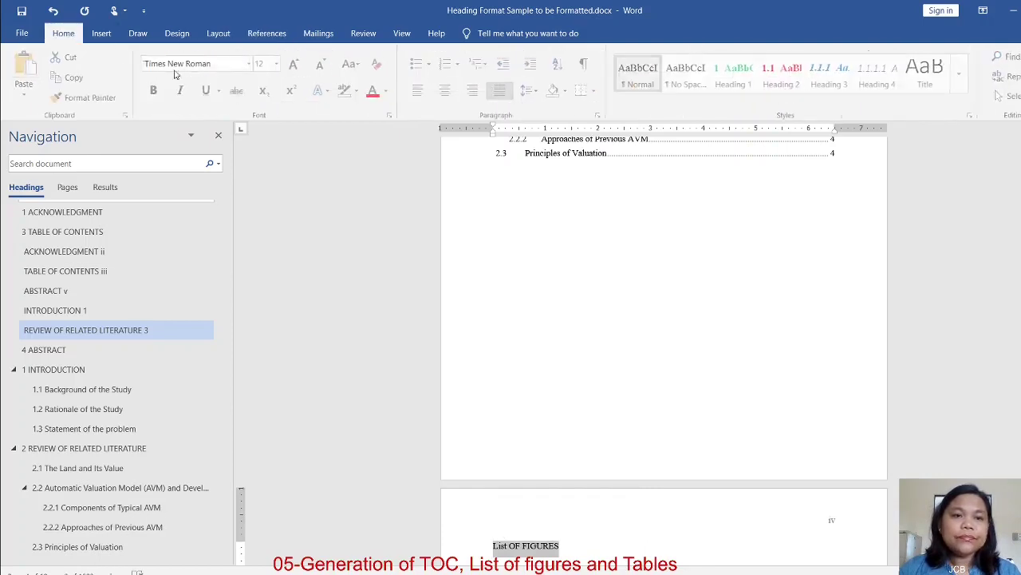
left_click(352, 63)
left_click(376, 109)
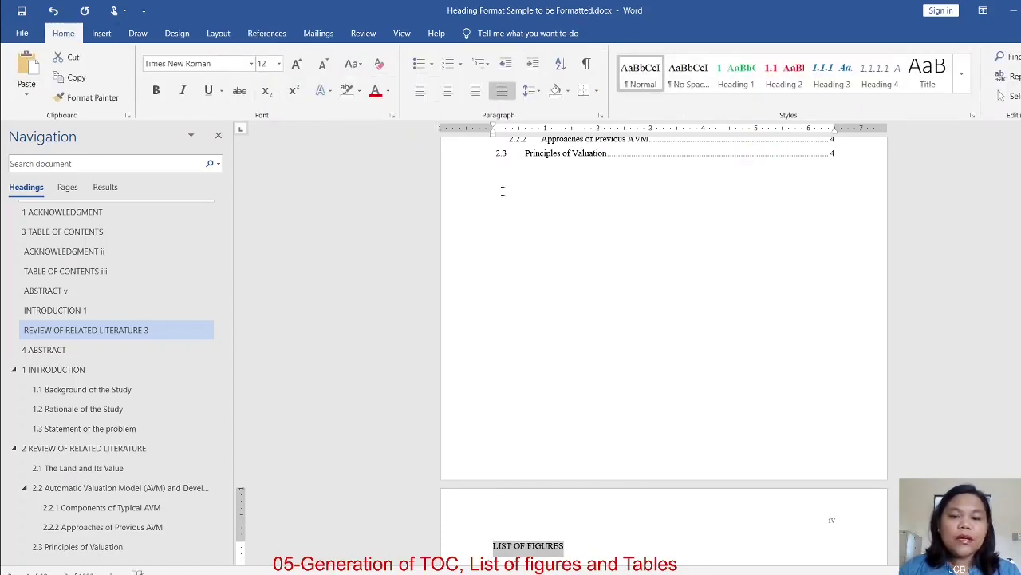
left_click(501, 546)
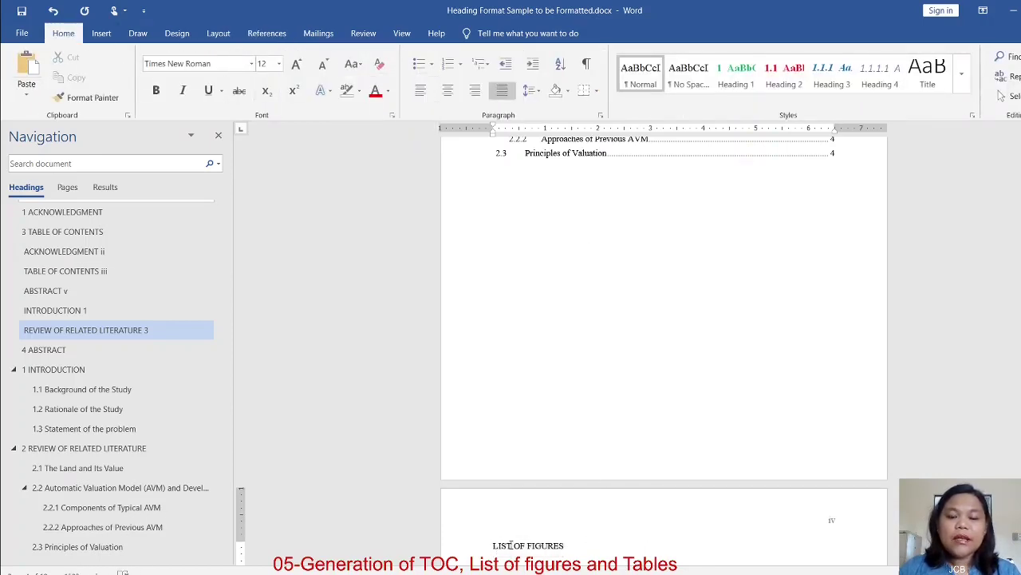
left_click(731, 76)
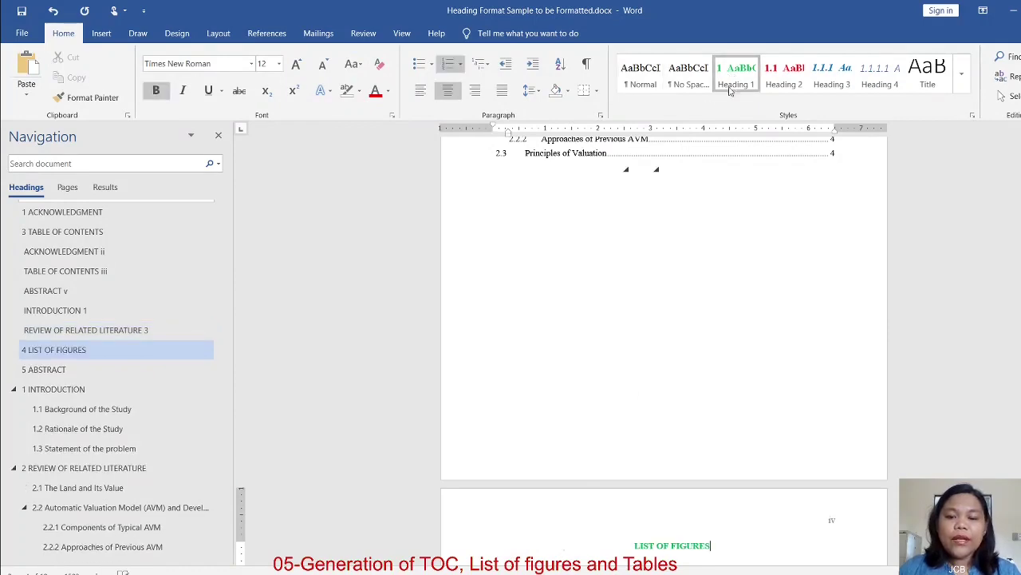
- Add a new line below the LIST OF FIGURES heading and start inserting a table of figures there
scroll(697, 490, "down", 2)
scroll(728, 415, "up", 8)
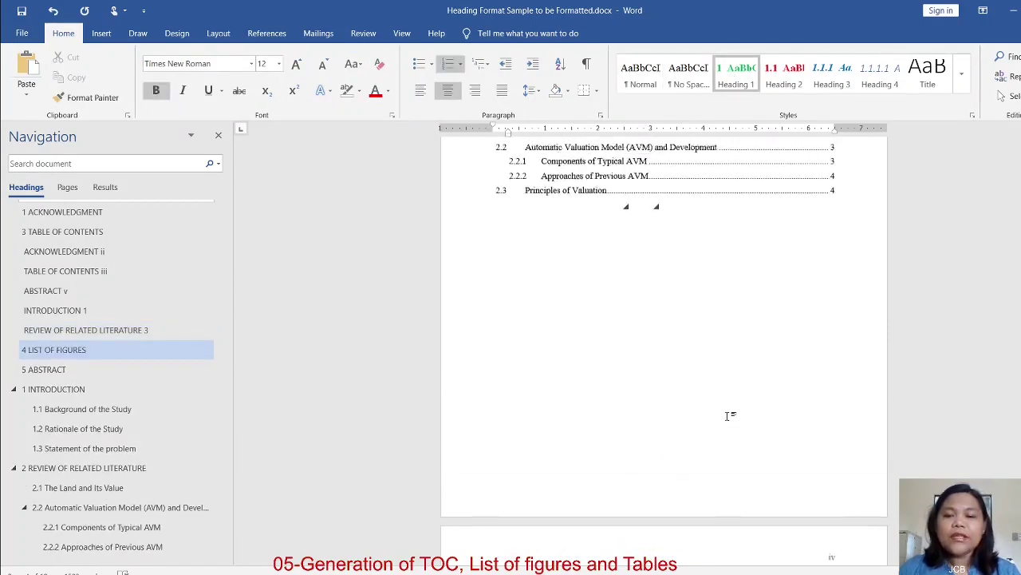
scroll(728, 415, "up", 2)
scroll(728, 416, "down", 10)
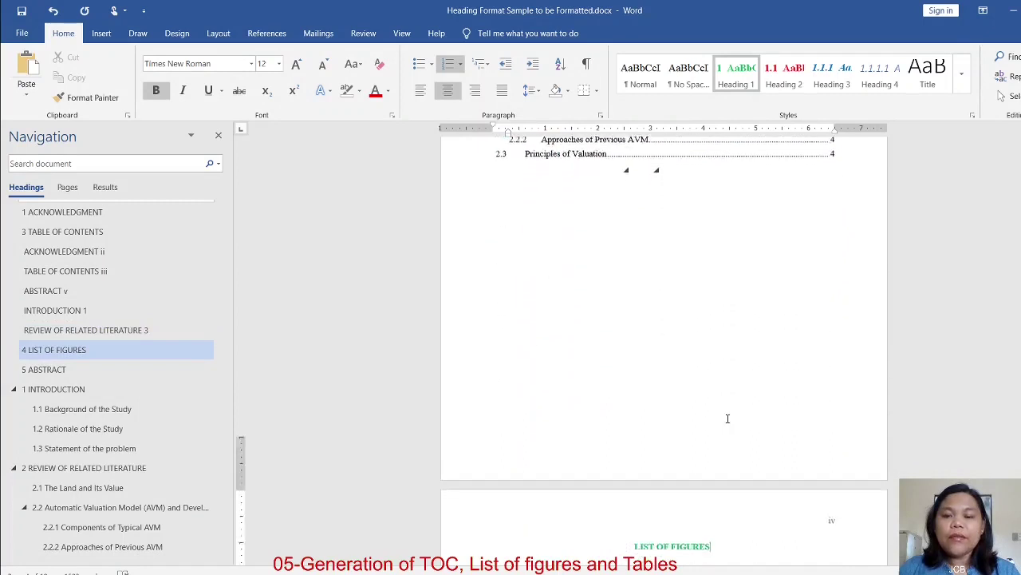
key("Return")
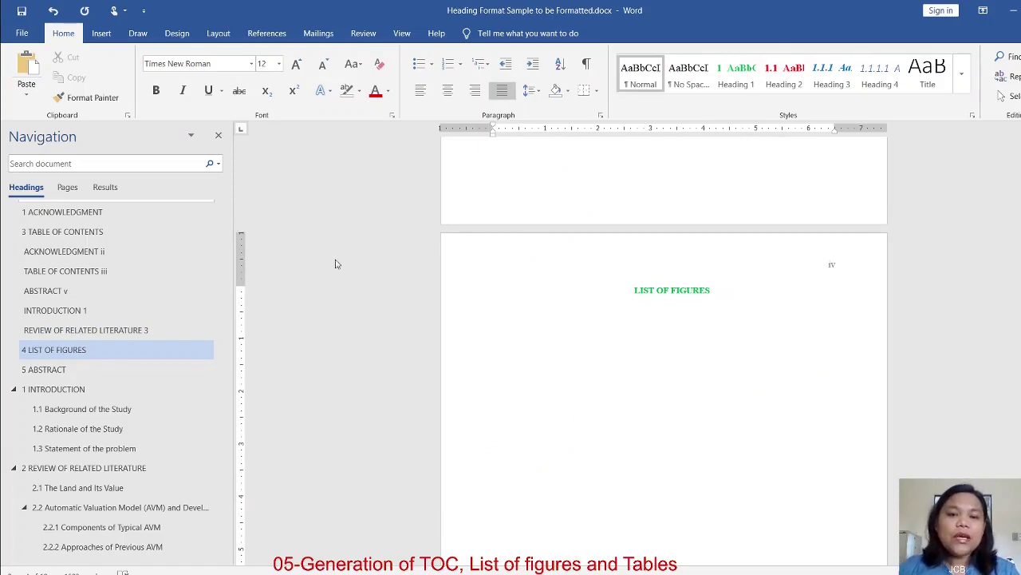
left_click(267, 34)
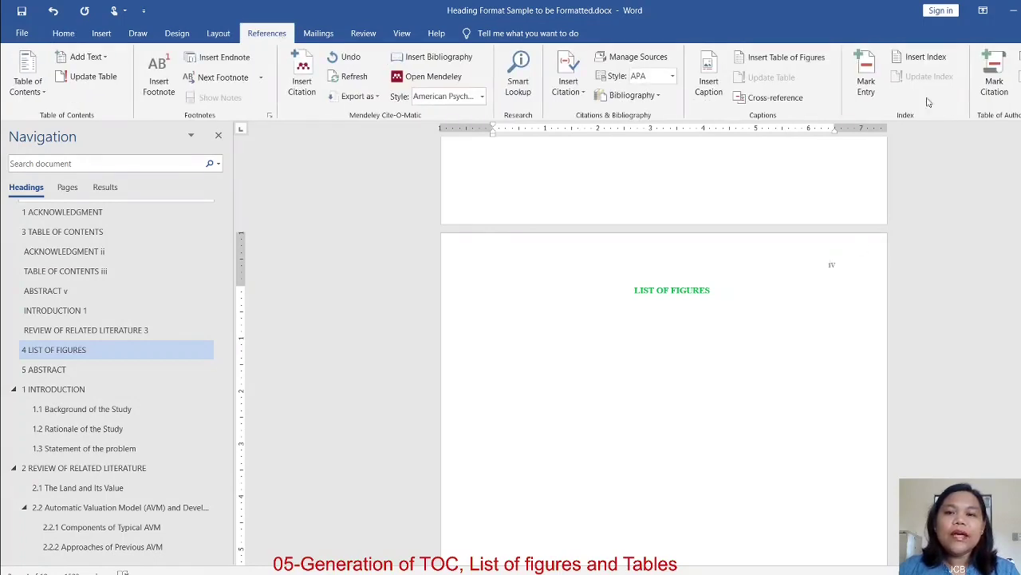
left_click(796, 63)
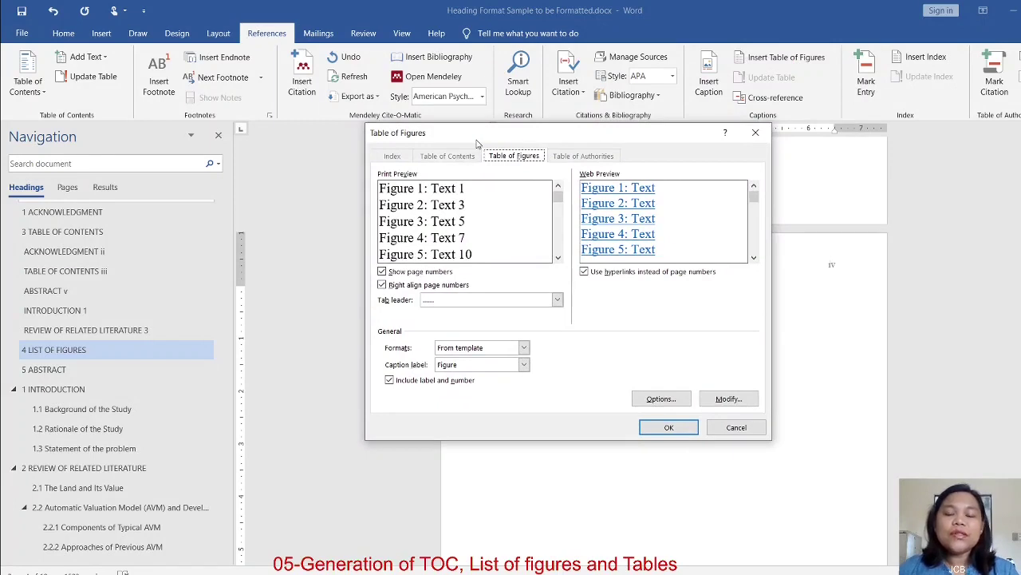
- Set the tab leader of the table of figures to the dotted style
left_click(557, 299)
left_click(443, 321)
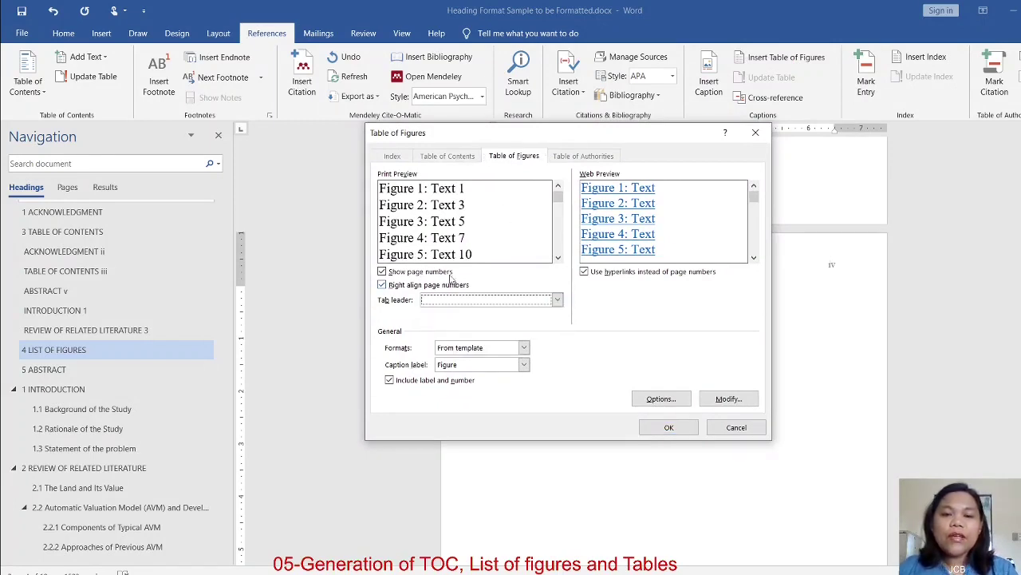
left_click(557, 299)
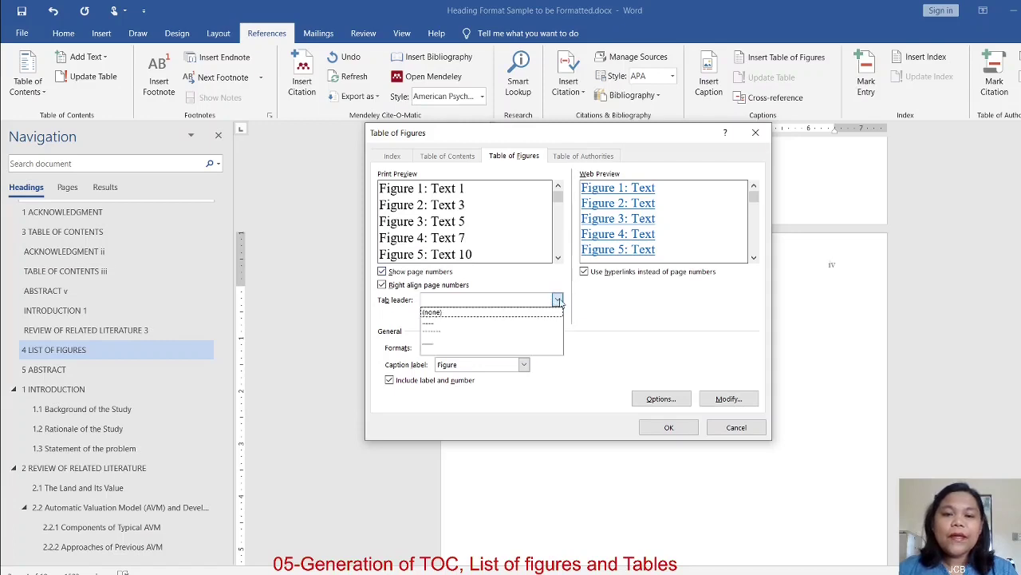
left_click(452, 323)
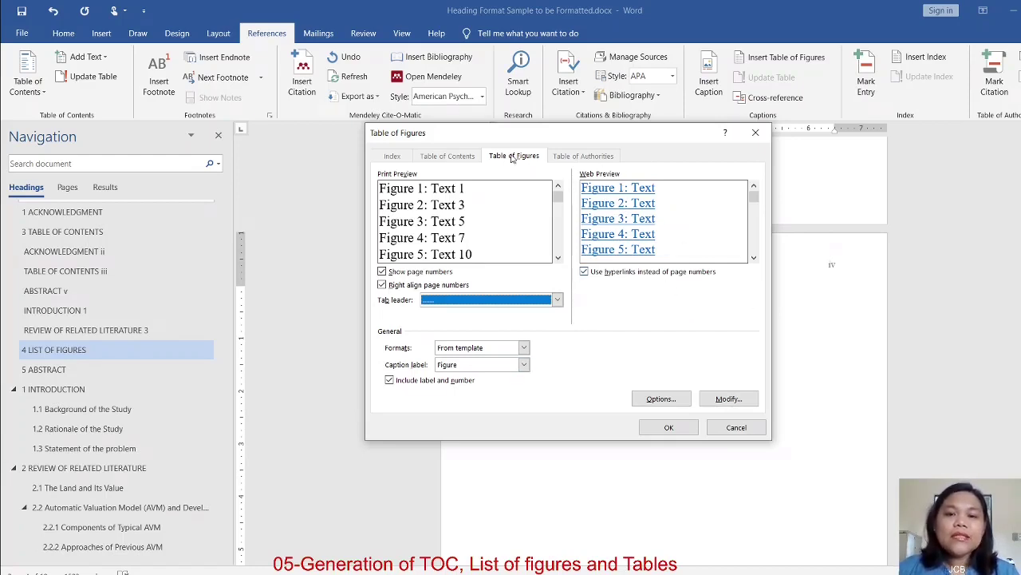
- Try the Table caption label for the table of figures and set it back to Figure, leaving the options as they are
left_click(525, 364)
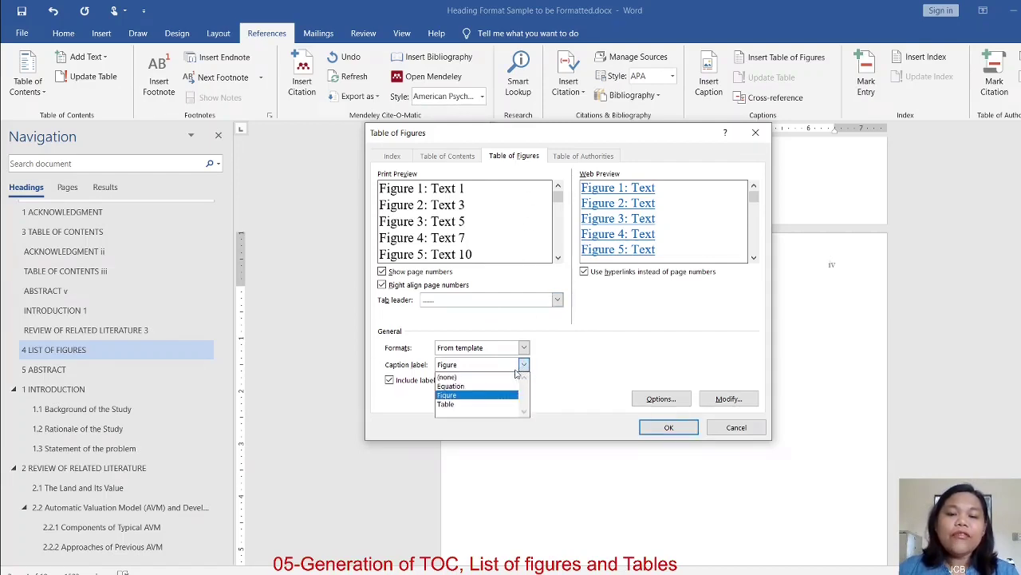
left_click(471, 405)
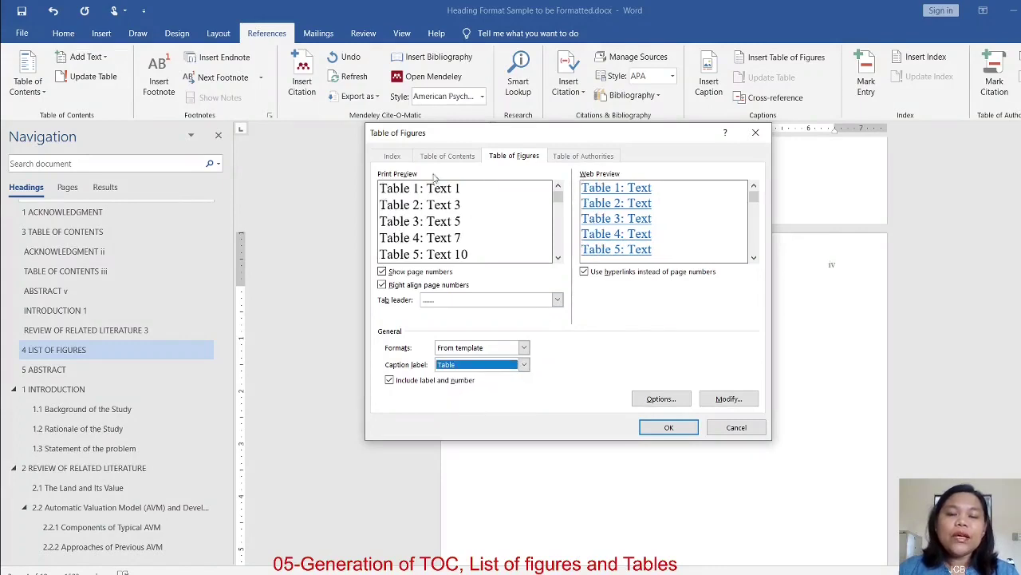
left_click(524, 365)
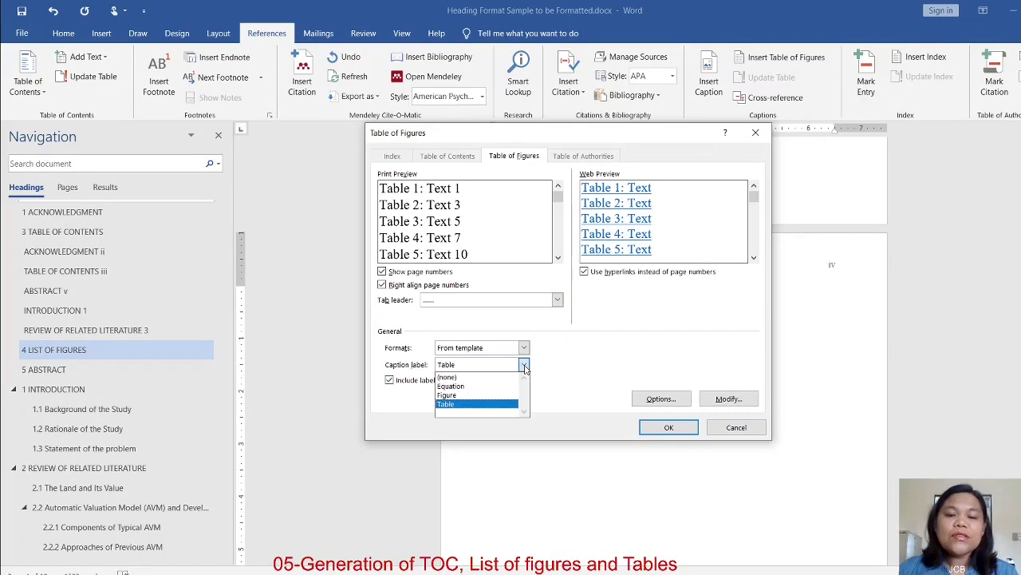
left_click(486, 395)
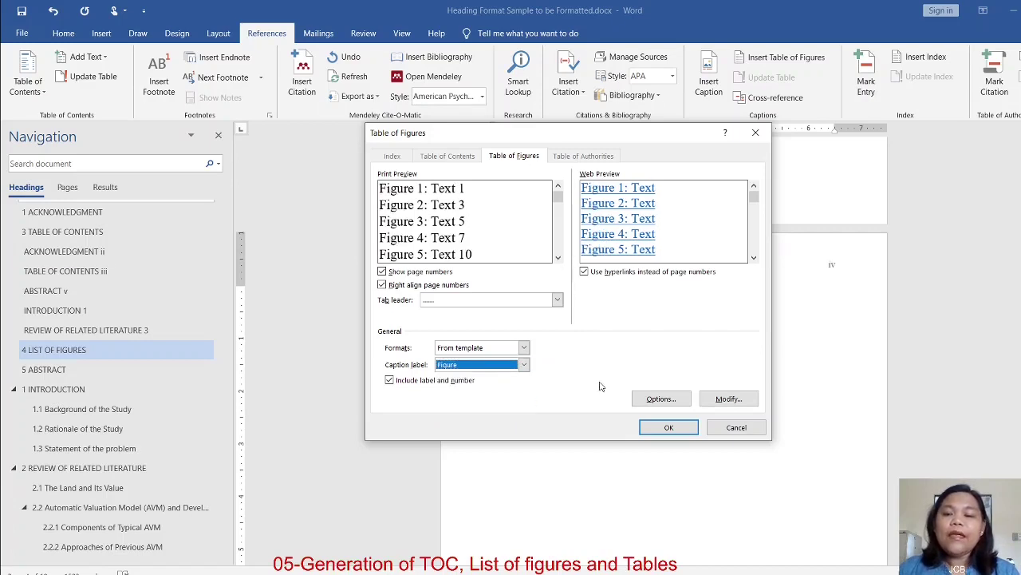
left_click(662, 399)
key("Return")
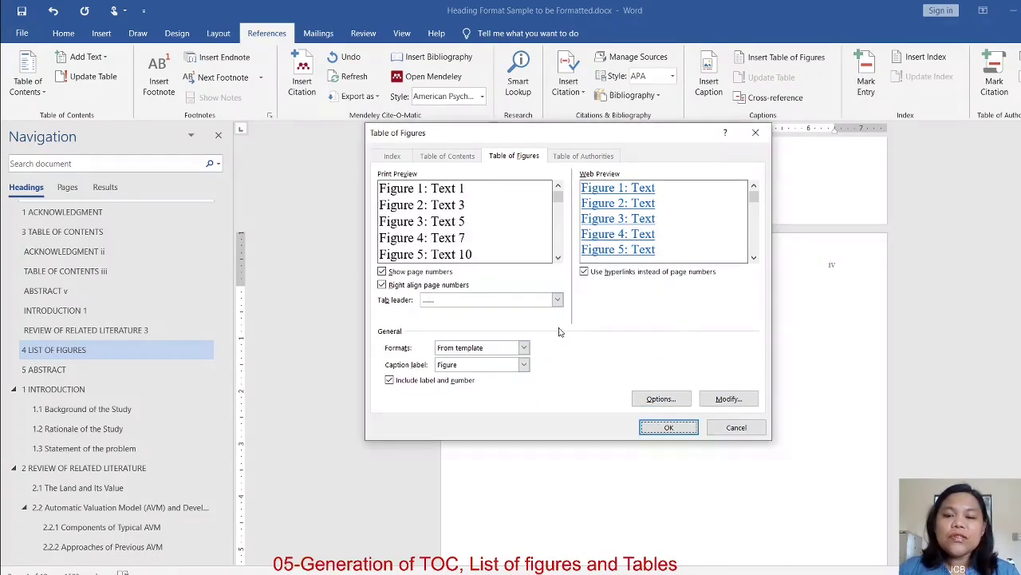
- Set the font colour of the Table of Figures style to green and insert the list of figures
left_click(728, 399)
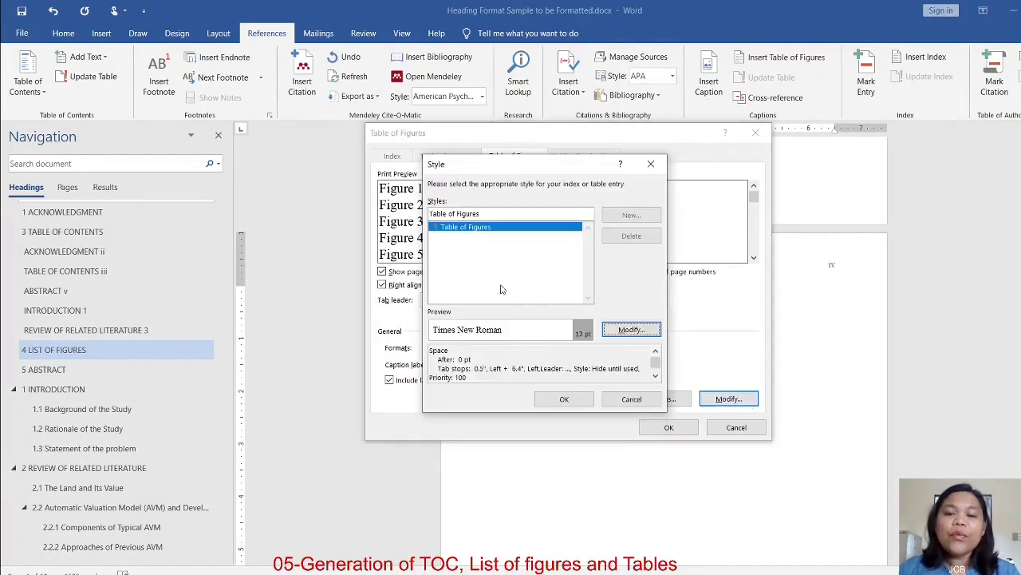
left_click(629, 331)
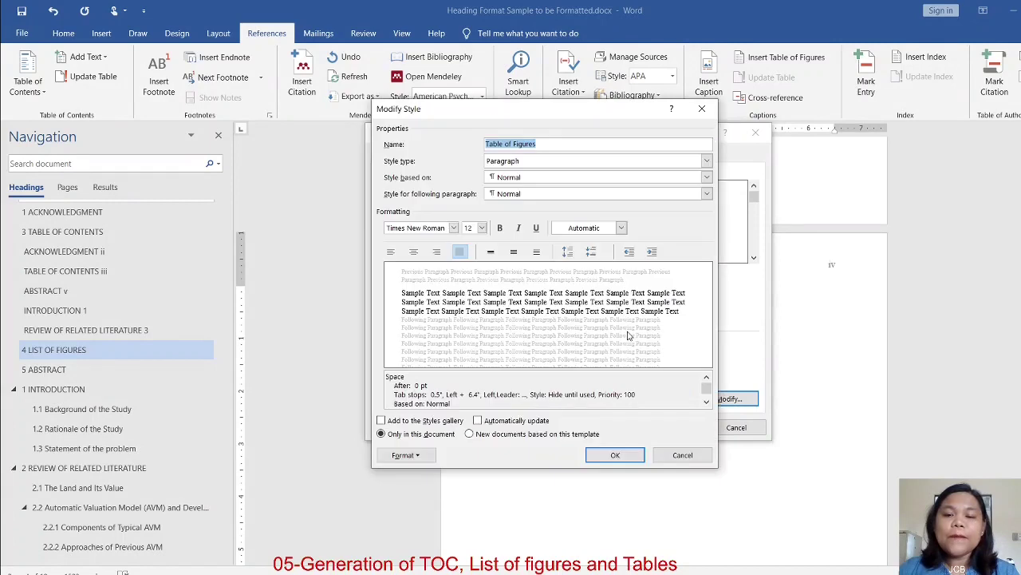
left_click(622, 230)
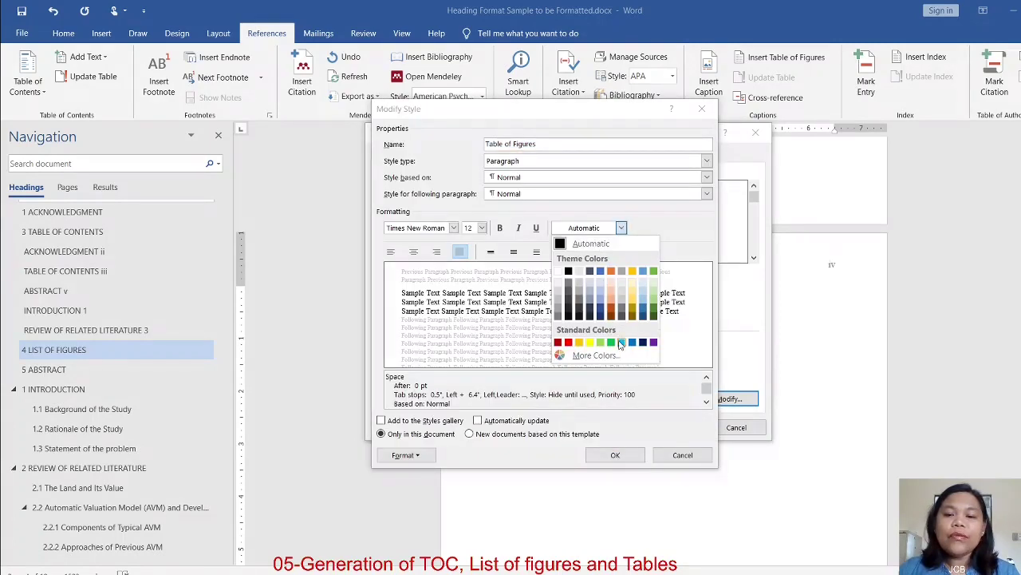
left_click(611, 344)
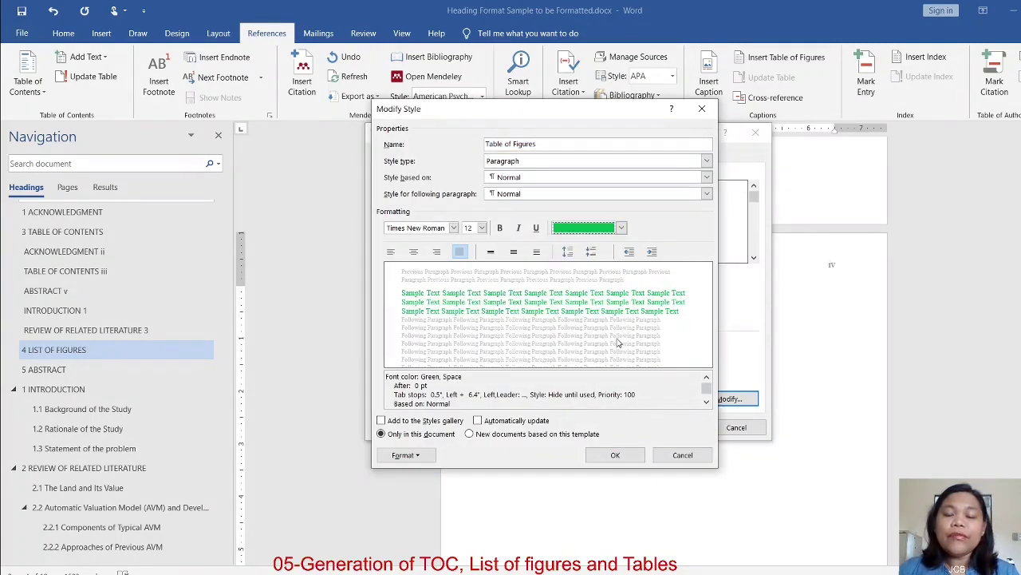
left_click(616, 456)
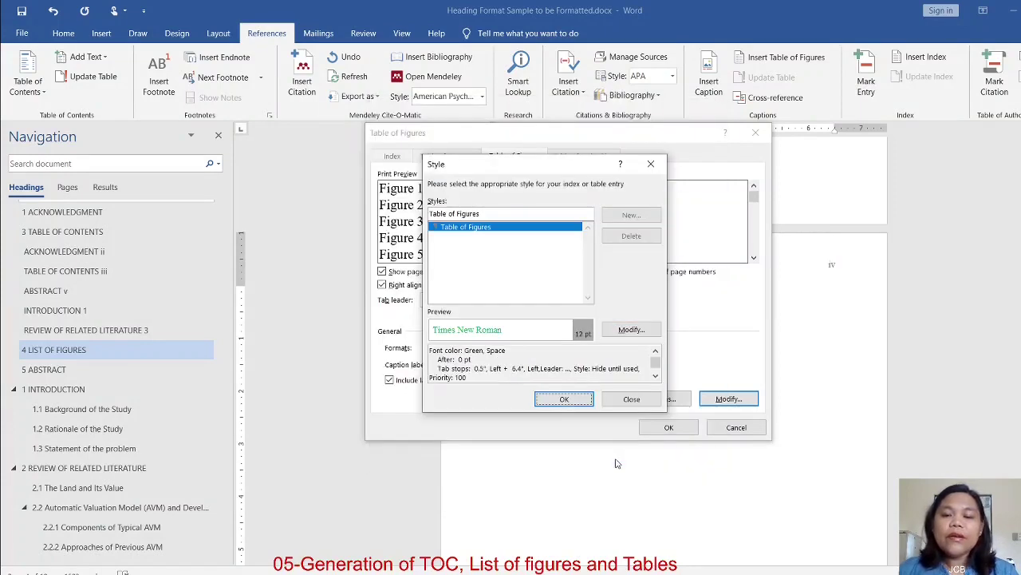
left_click(562, 399)
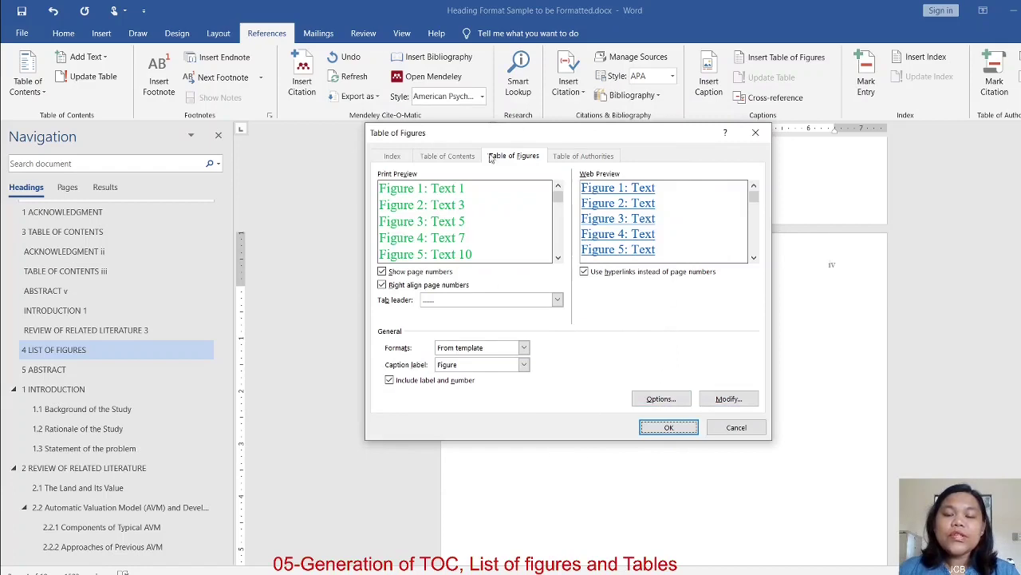
left_click(668, 428)
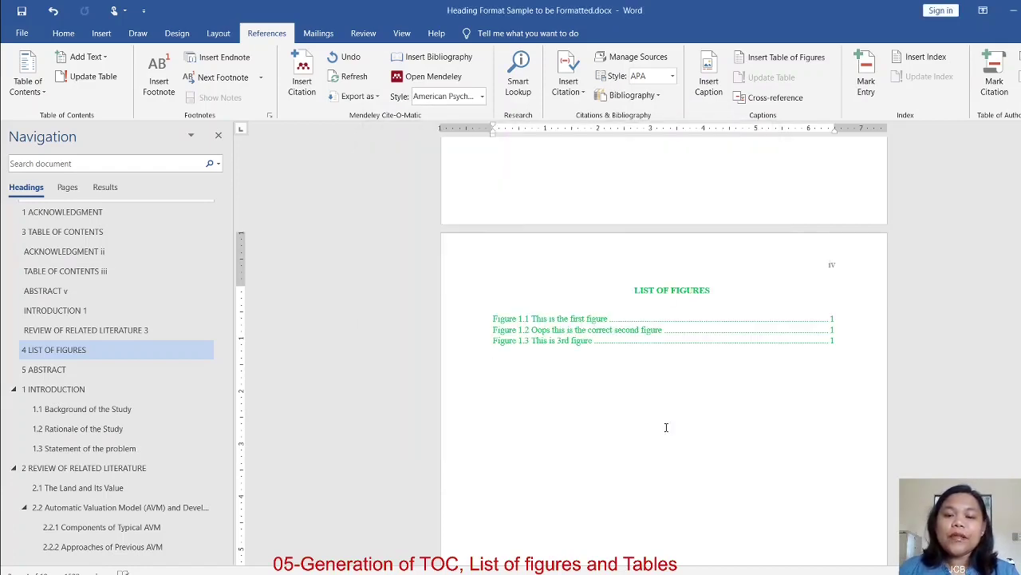
- Insert an automatic list of tables using the Table caption label, after the list of figures and above the ABSTRACT heading
scroll(764, 415, "up", 1)
scroll(718, 387, "down", 2)
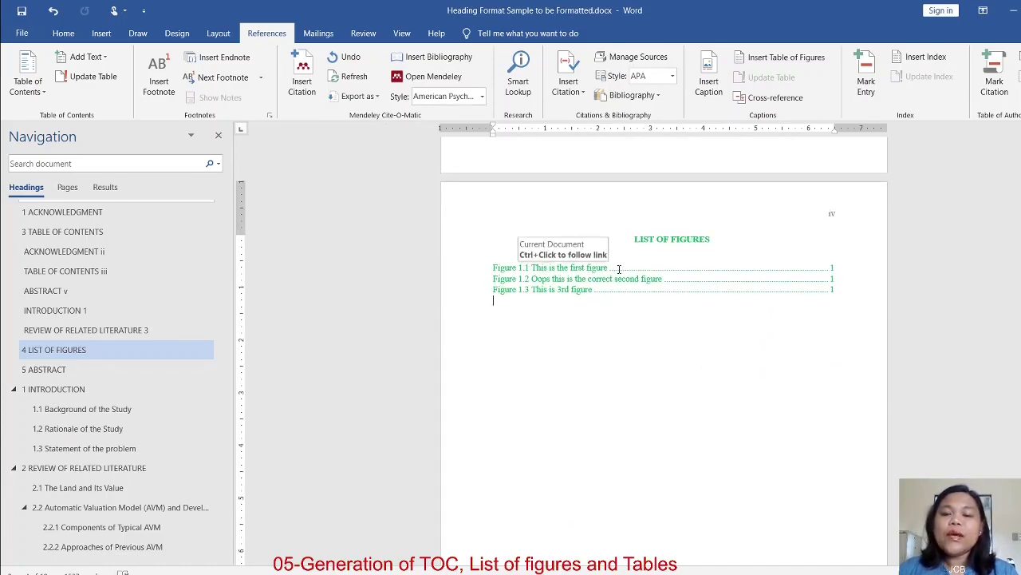
left_click(846, 295)
left_click(695, 349)
scroll(695, 349, "down", 1)
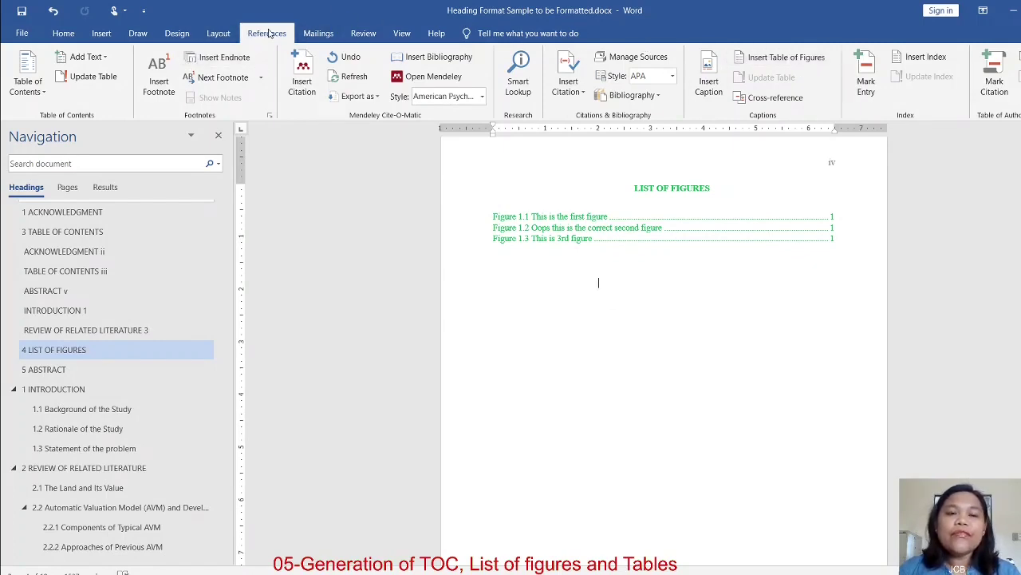
left_click(790, 64)
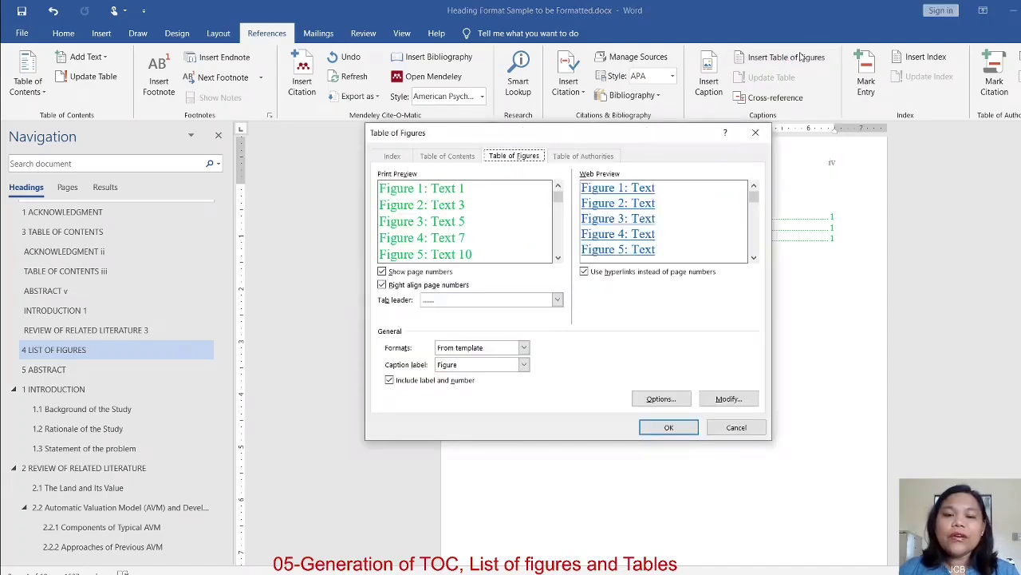
left_click(524, 364)
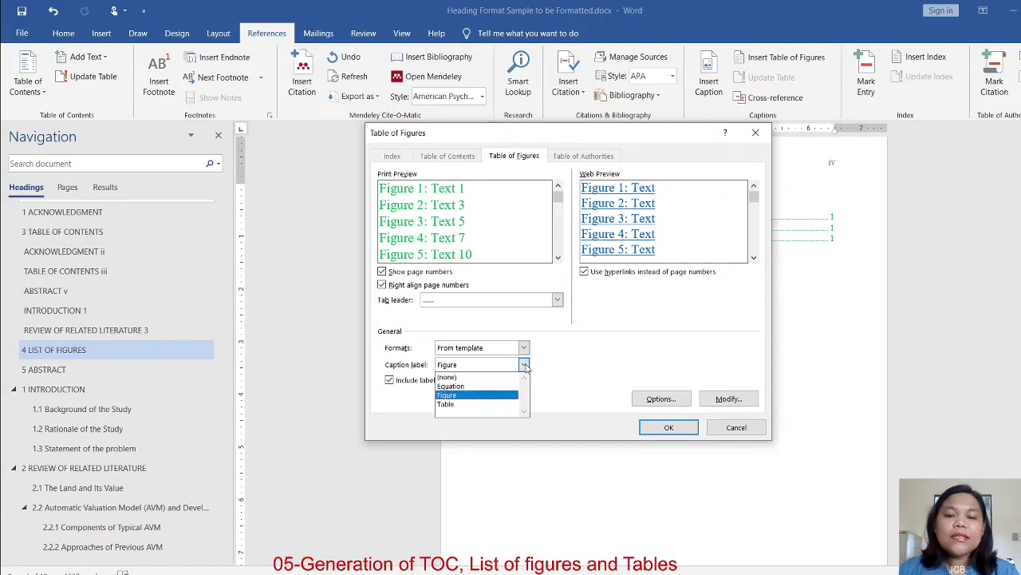
left_click(469, 404)
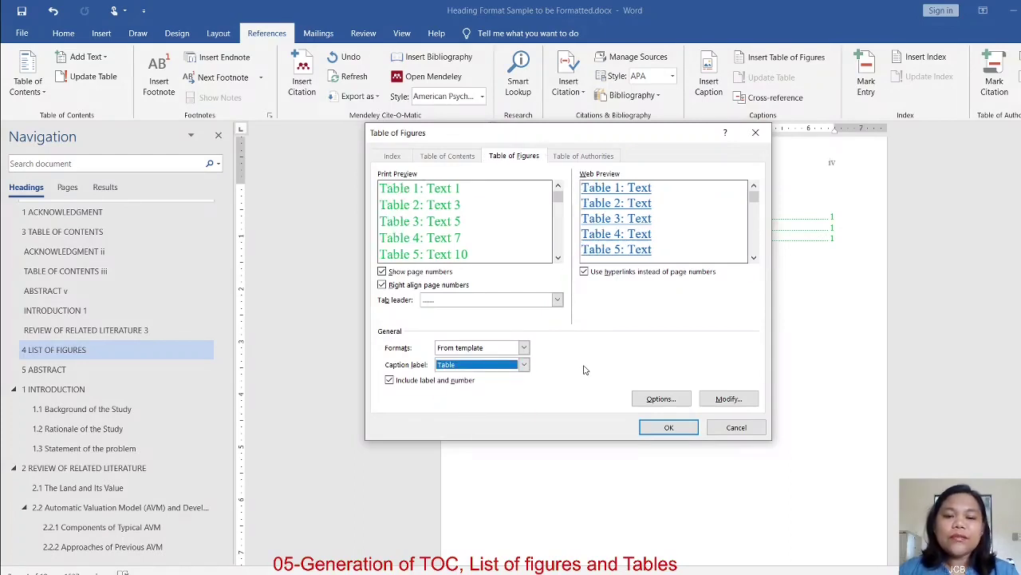
left_click(729, 398)
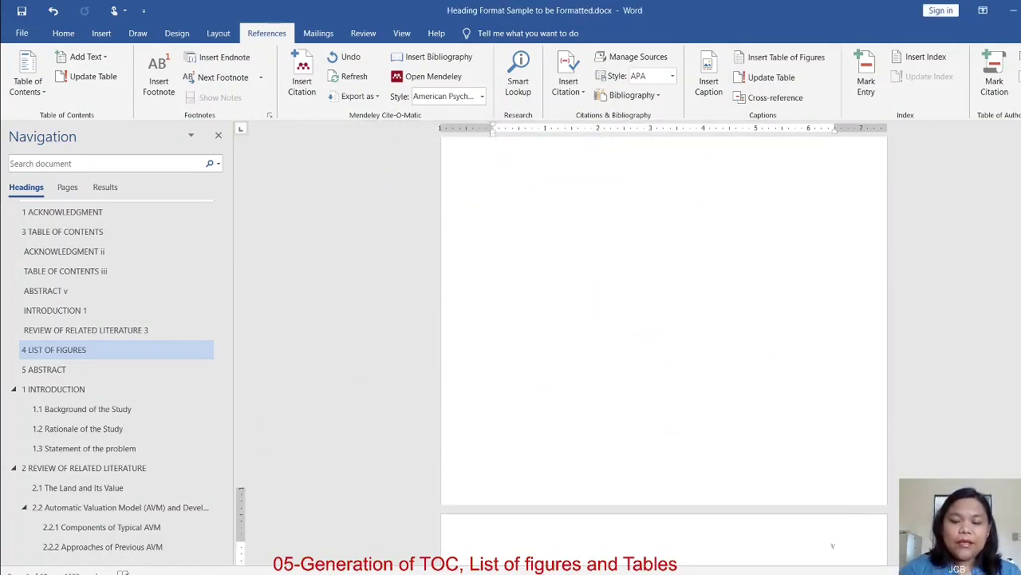
- Title the new list LIST OF TABLES in uppercase and apply the Heading 1 style to the title
type("oF T")
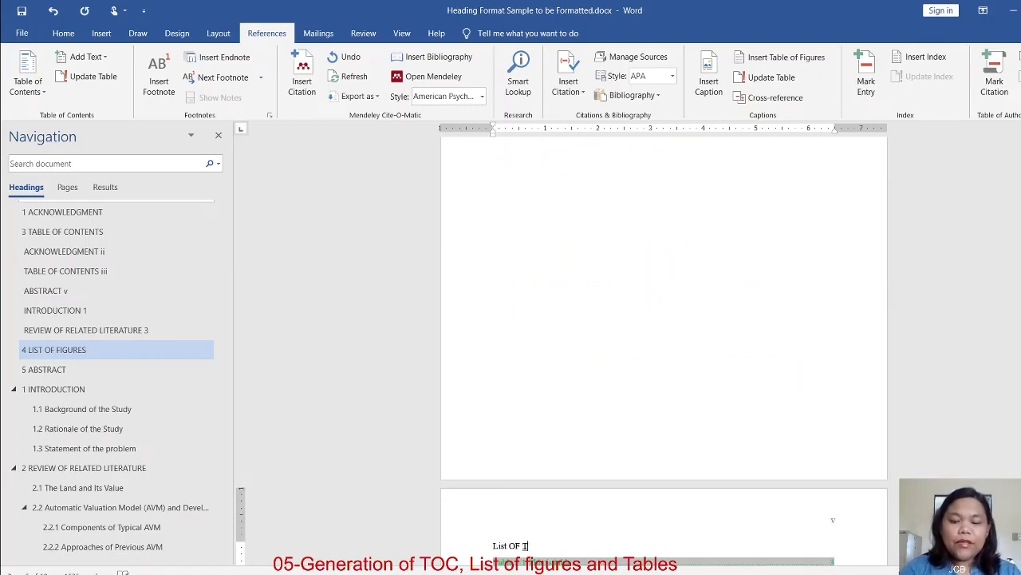
type("ABLES")
left_click_drag(560, 548, 495, 546)
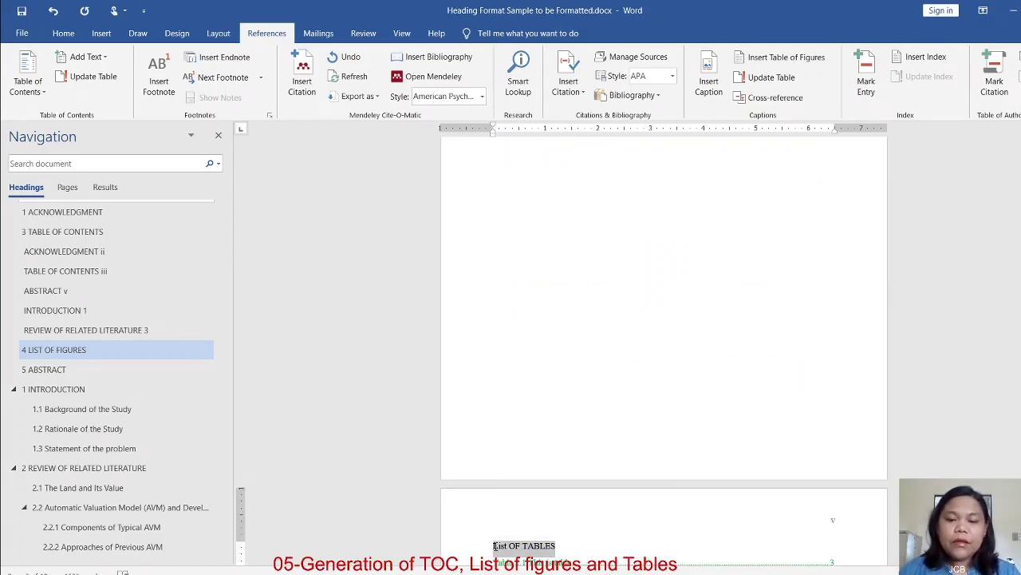
left_click(63, 33)
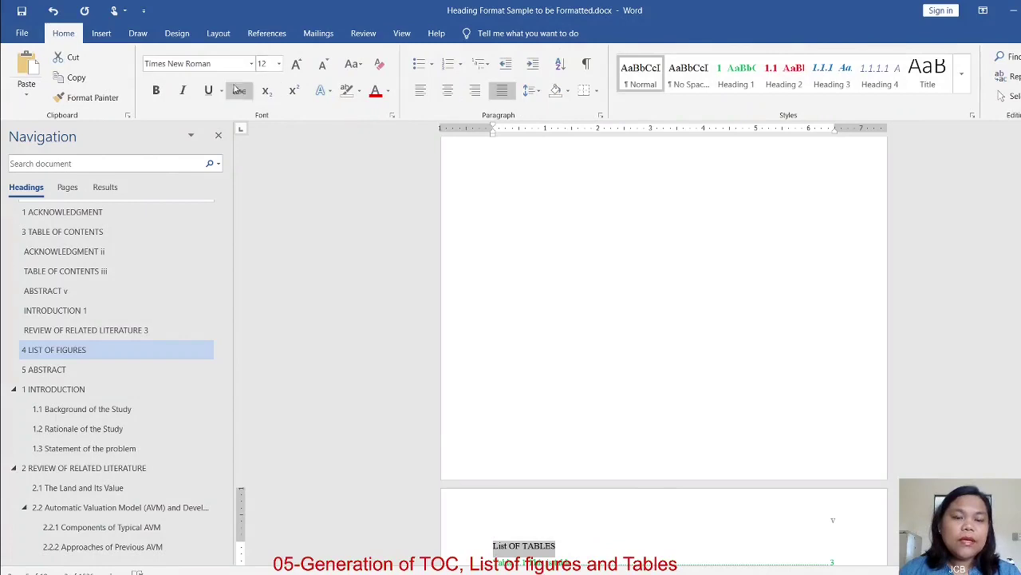
left_click(359, 67)
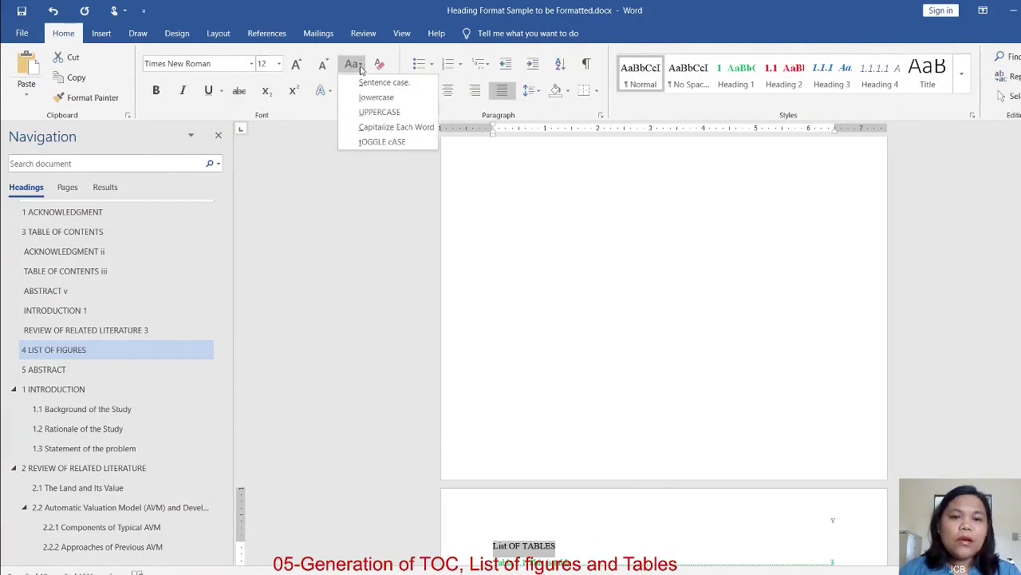
left_click(379, 111)
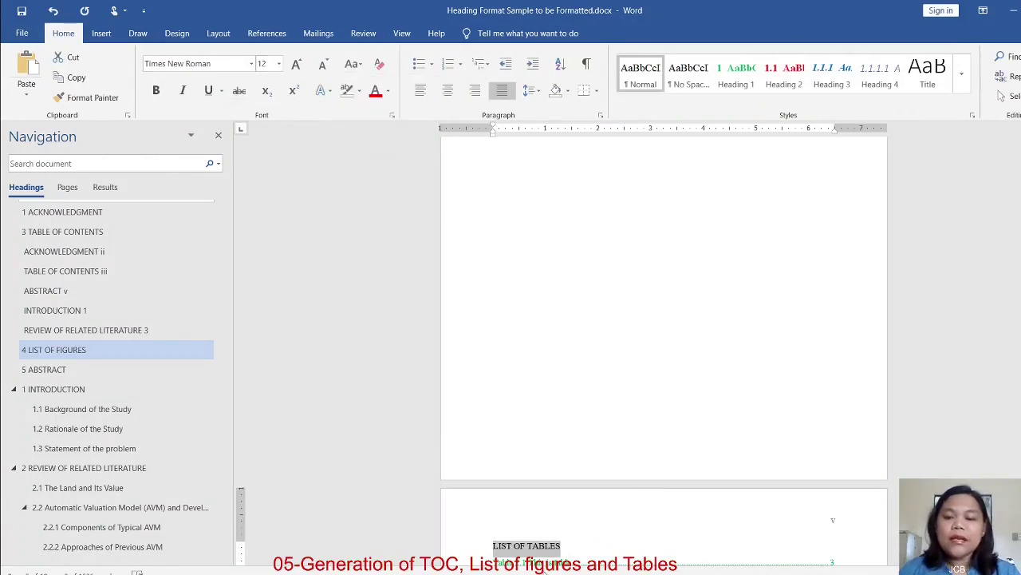
left_click(538, 549)
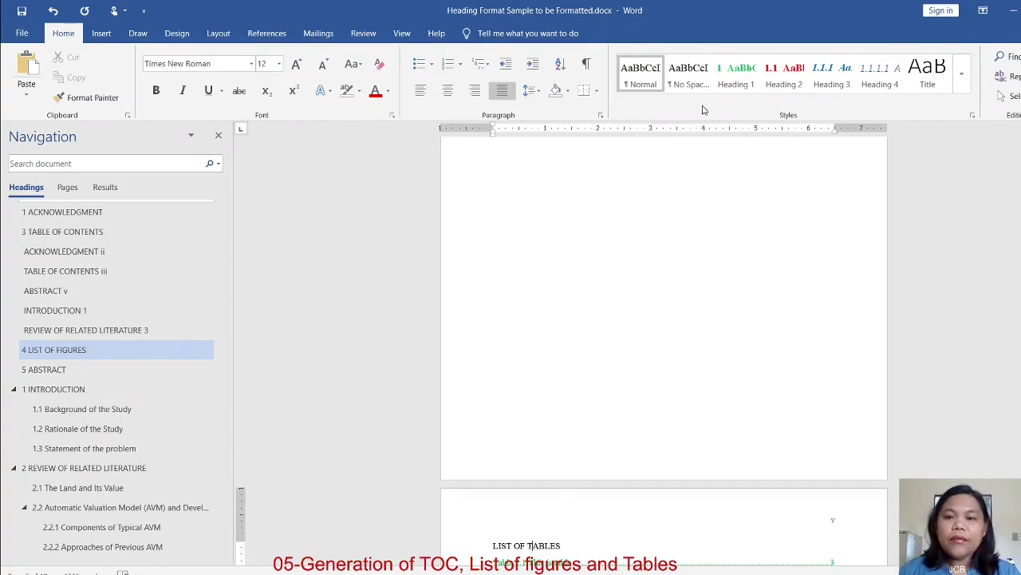
left_click(735, 73)
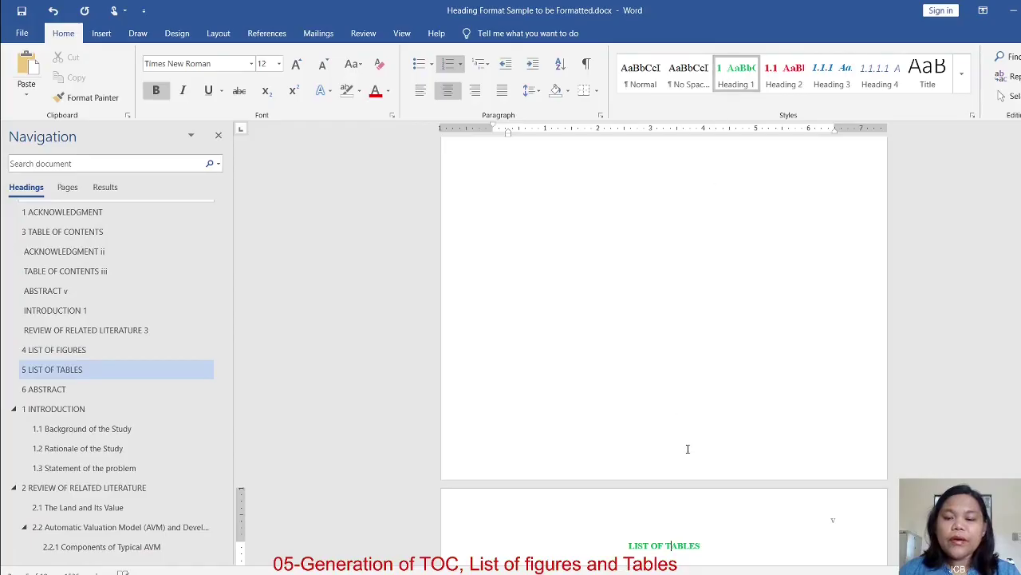
- Insert a page break before the ABSTRACT heading so the abstract starts on its own page
scroll(687, 449, "down", 4)
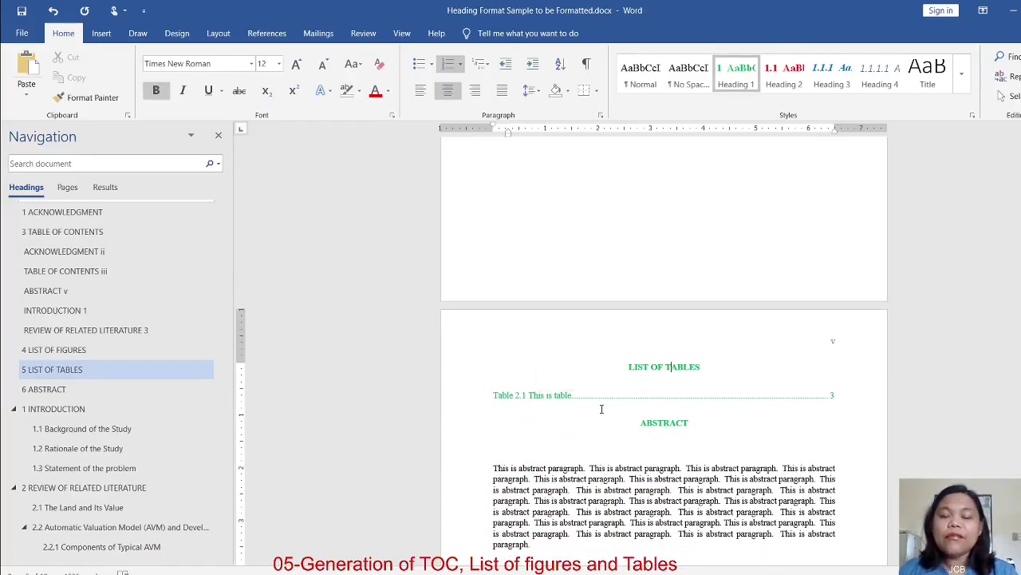
left_click(642, 422)
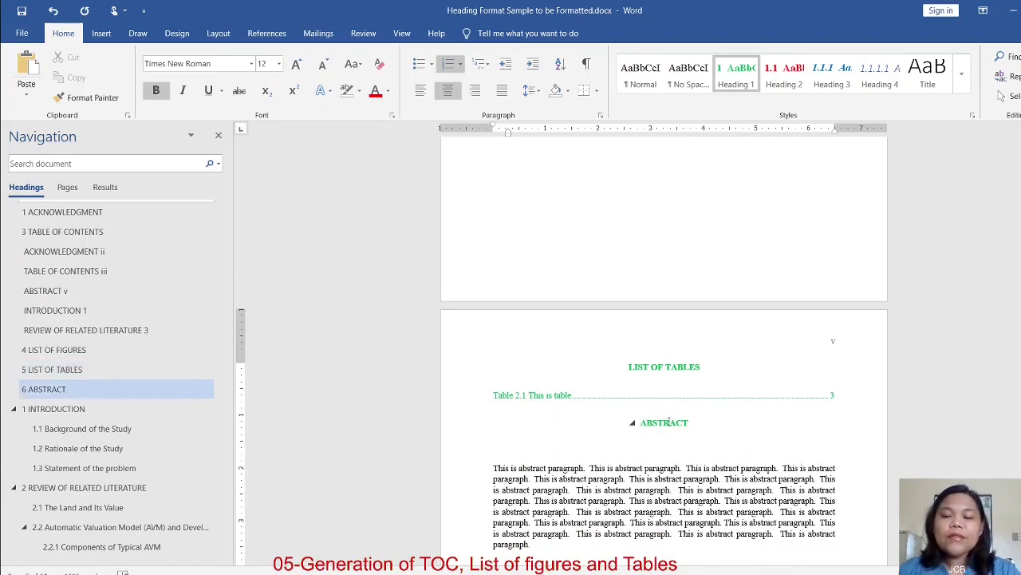
left_click(221, 40)
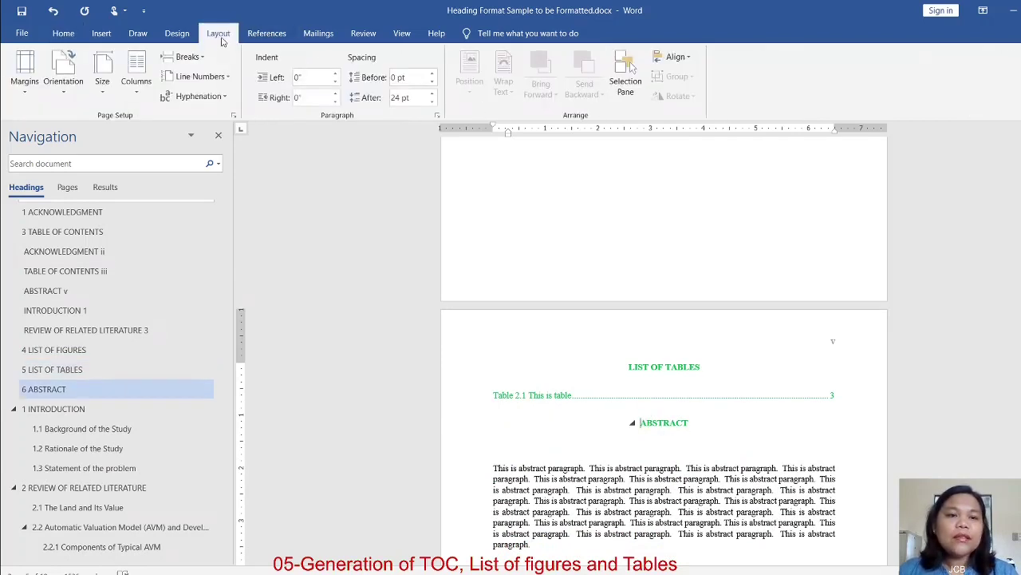
left_click(190, 58)
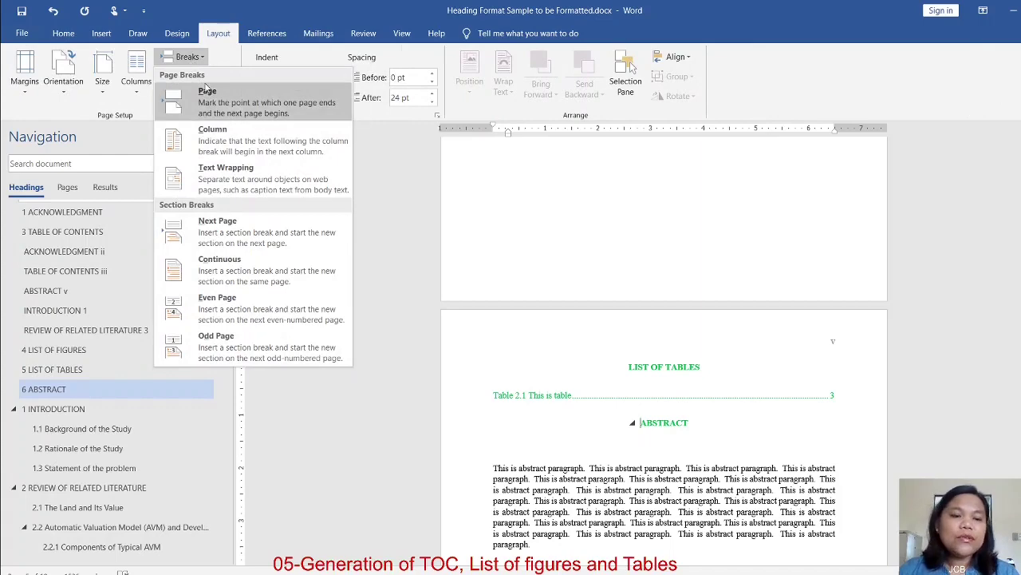
left_click(226, 106)
scroll(601, 273, "down", 5)
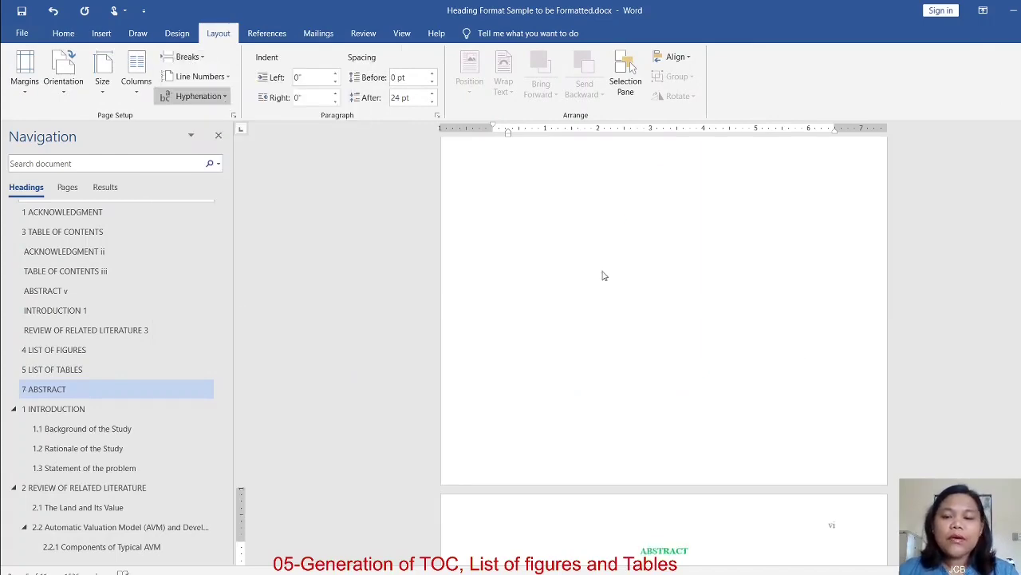
- Review the LIST OF FIGURES and LIST OF TABLES pages, checking their entries and page layout
scroll(662, 422, "up", 2)
scroll(663, 437, "up", 4)
left_click(704, 348)
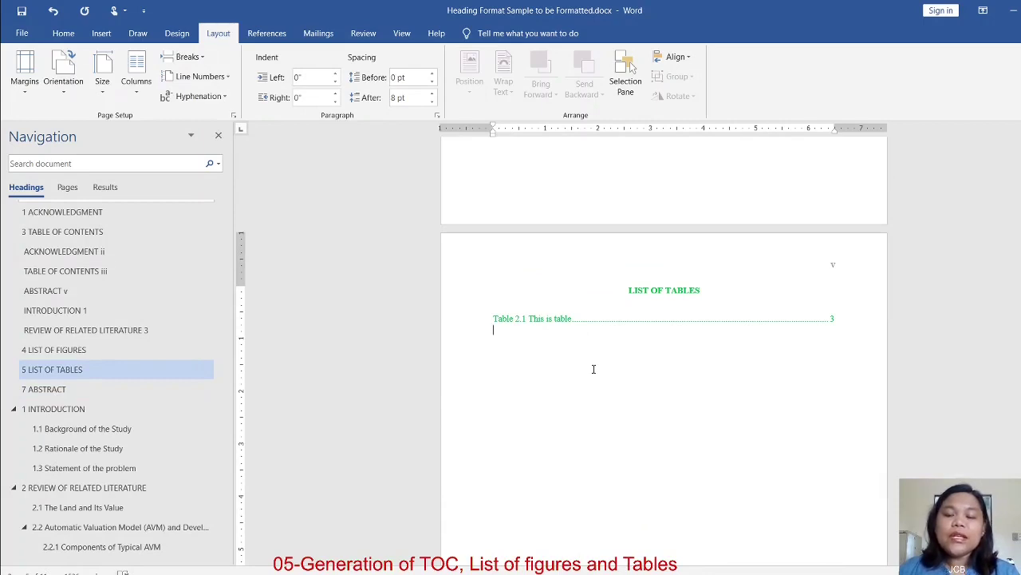
scroll(594, 368, "up", 5)
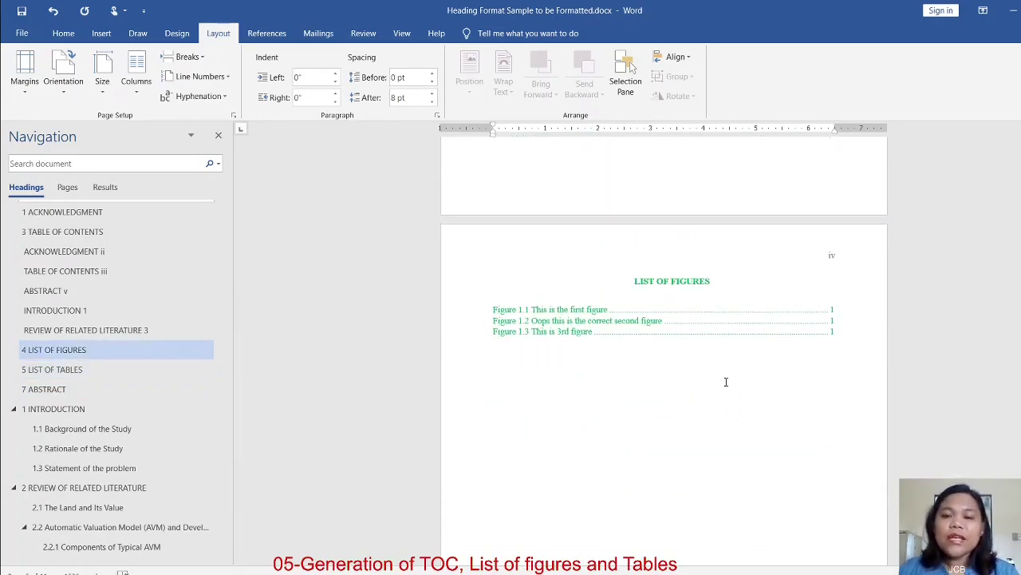
scroll(693, 426, "down", 5)
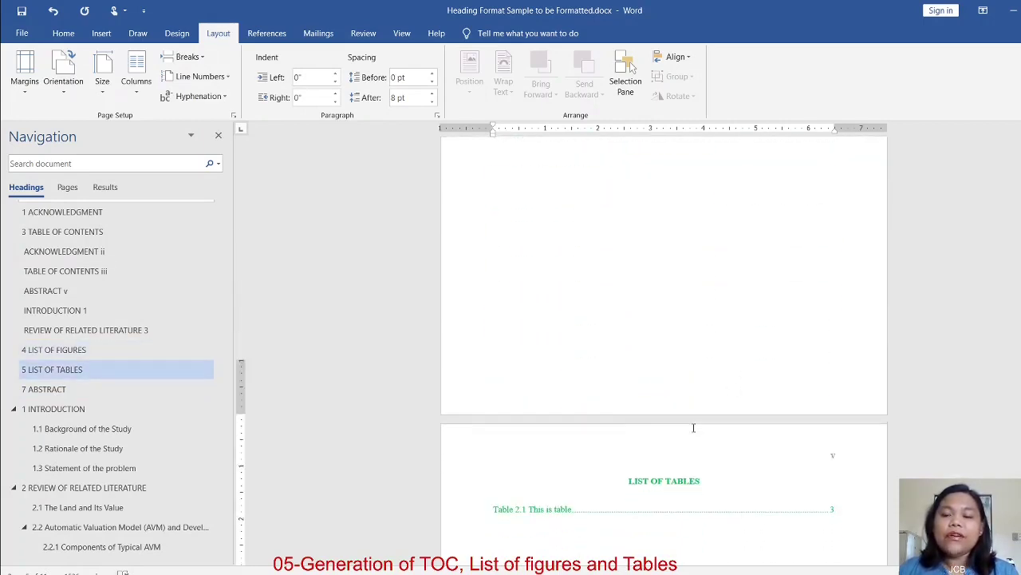
left_click(535, 427)
scroll(663, 447, "up", 5)
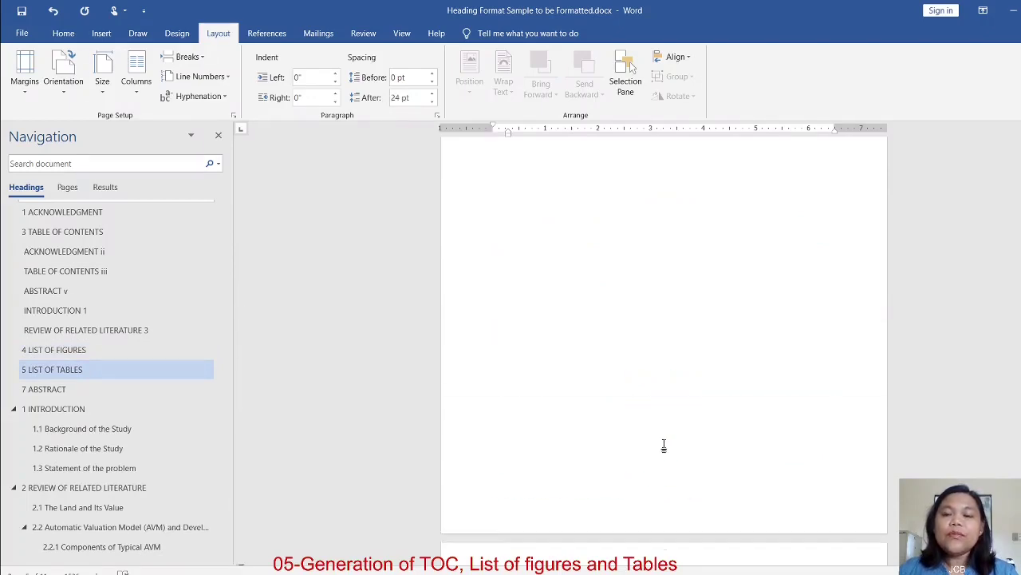
scroll(663, 436, "down", 4)
scroll(662, 436, "down", 5)
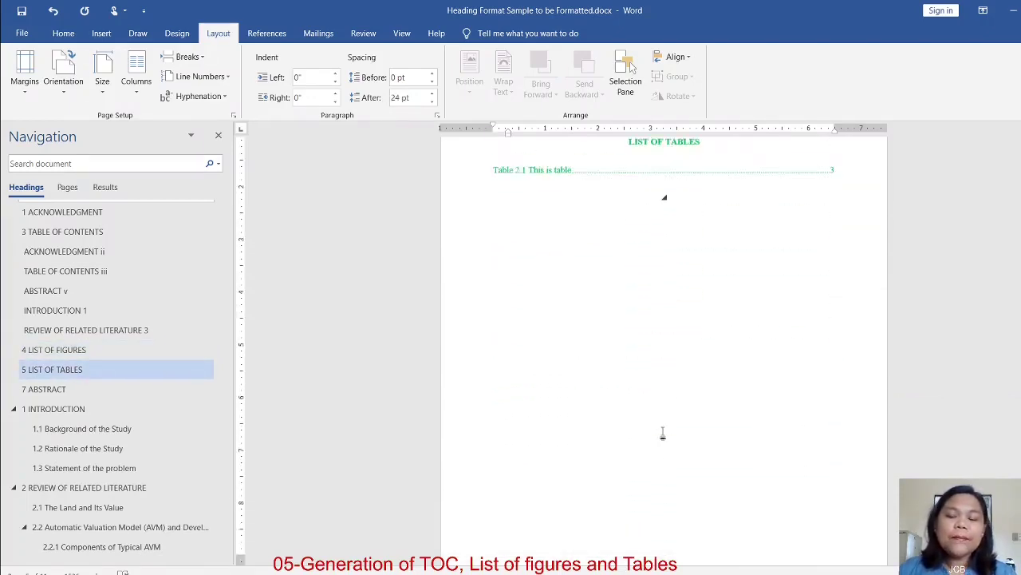
- Update the list of tables under the LIST OF TABLES heading, refreshing page numbers only
scroll(684, 395, "down", 3)
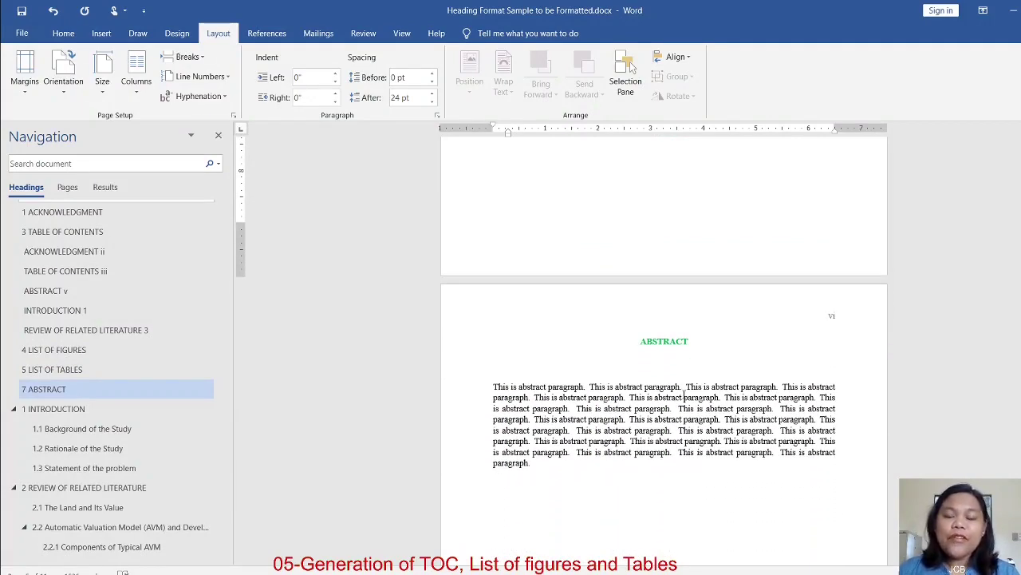
scroll(698, 403, "down", 1)
scroll(707, 411, "up", 1)
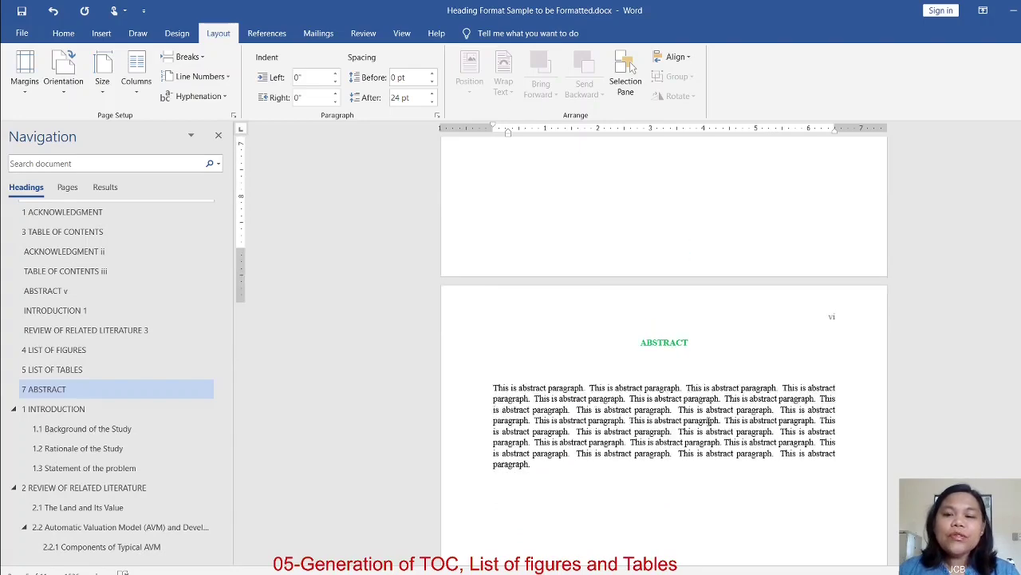
scroll(710, 422, "up", 15)
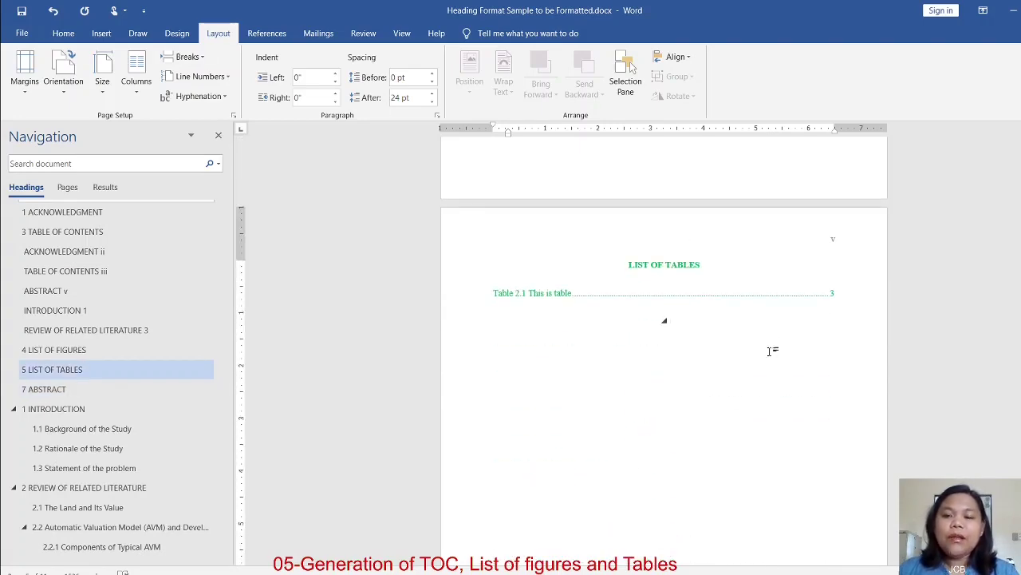
scroll(839, 324, "up", 1)
left_click_drag(832, 319, 491, 319)
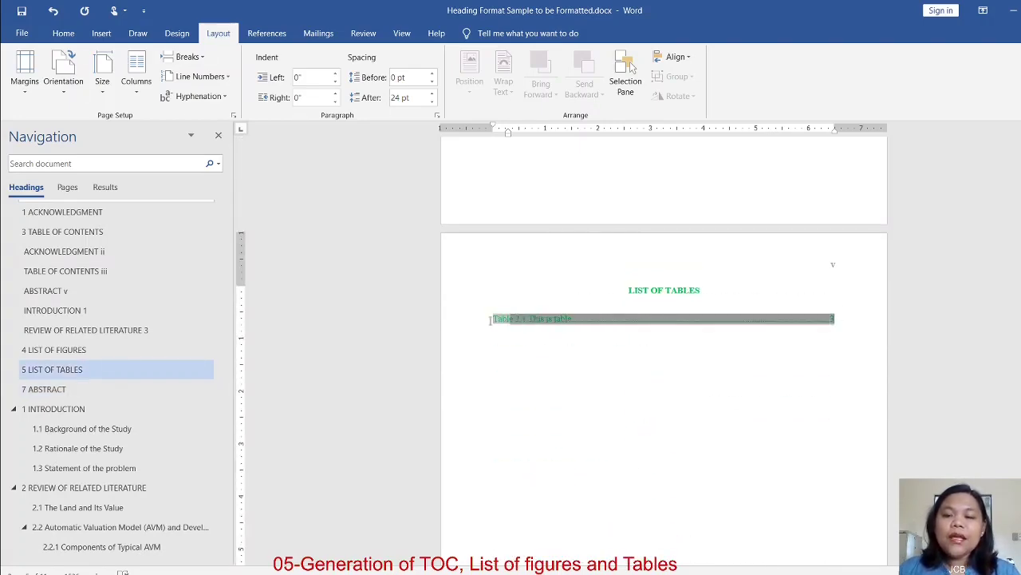
left_click(672, 345)
left_click(835, 320)
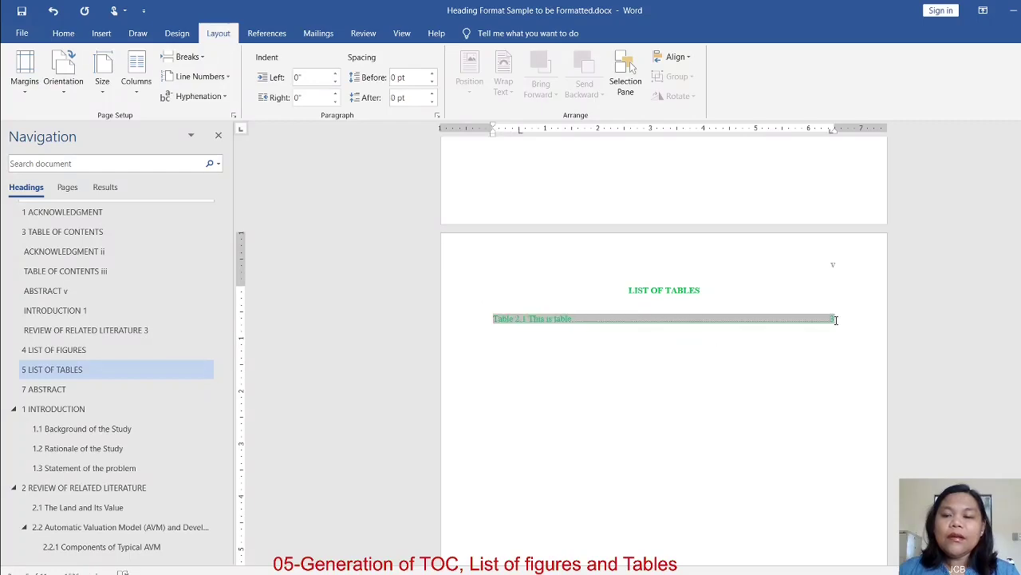
right_click(835, 319)
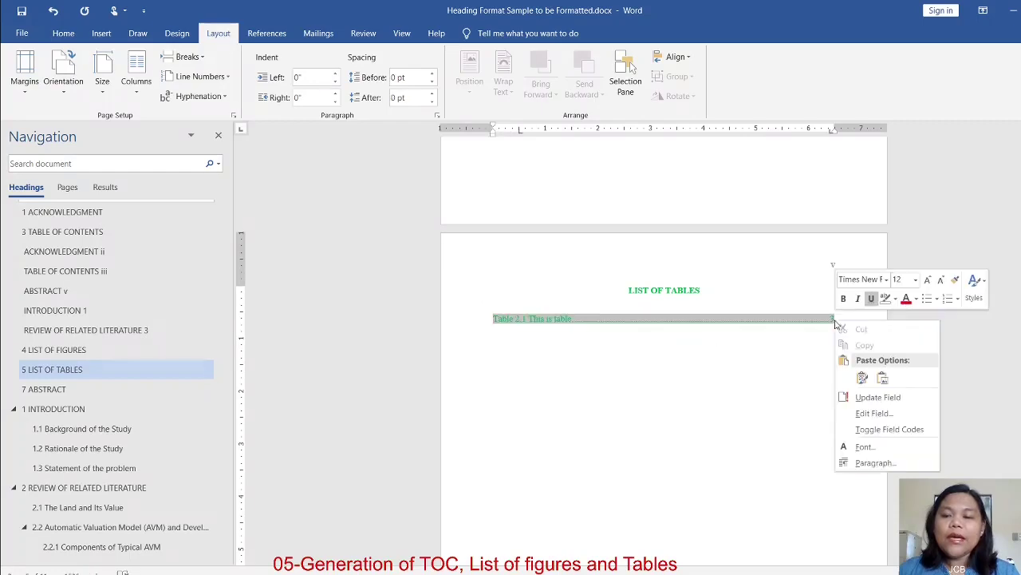
left_click(875, 398)
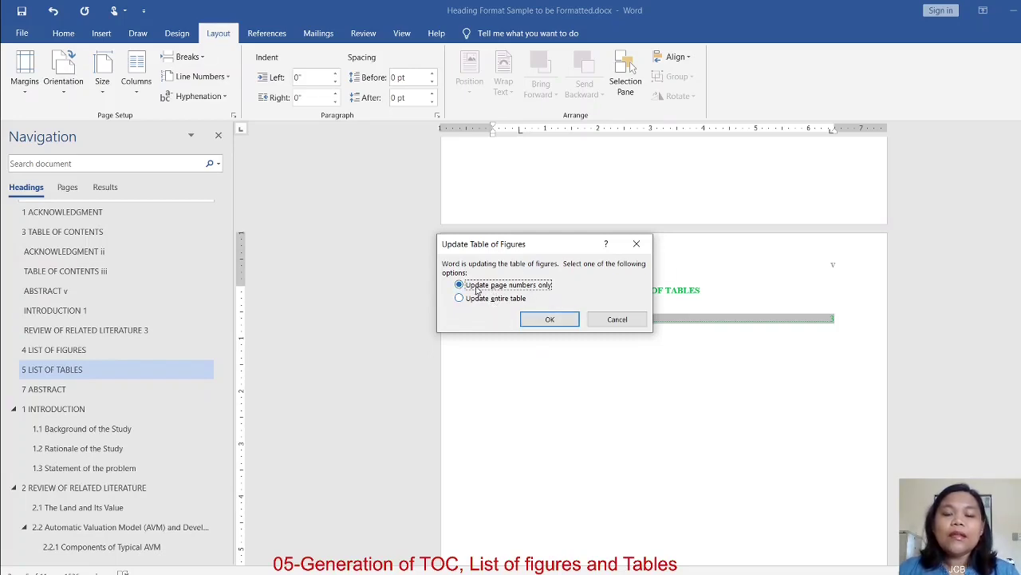
left_click(549, 320)
left_click(848, 328)
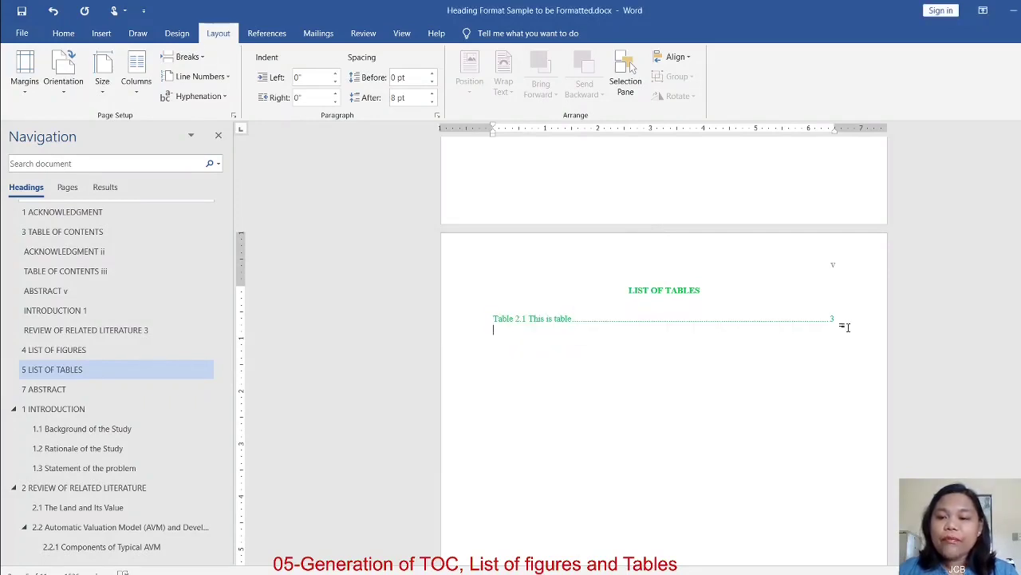
left_click(848, 319)
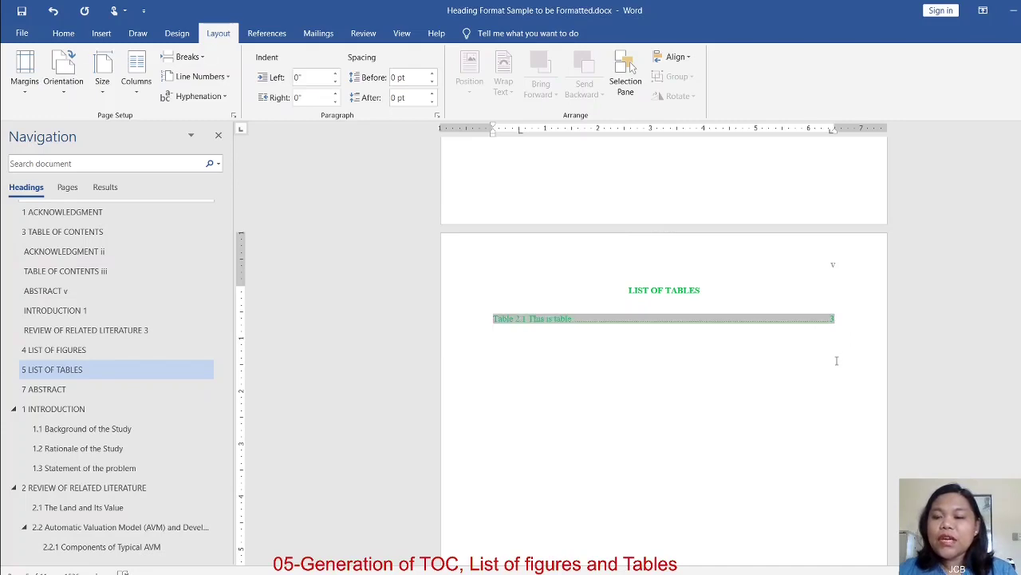
left_click(841, 349)
- Update the list of figures under the LIST OF FIGURES heading, refreshing page numbers only
scroll(847, 324, "up", 10)
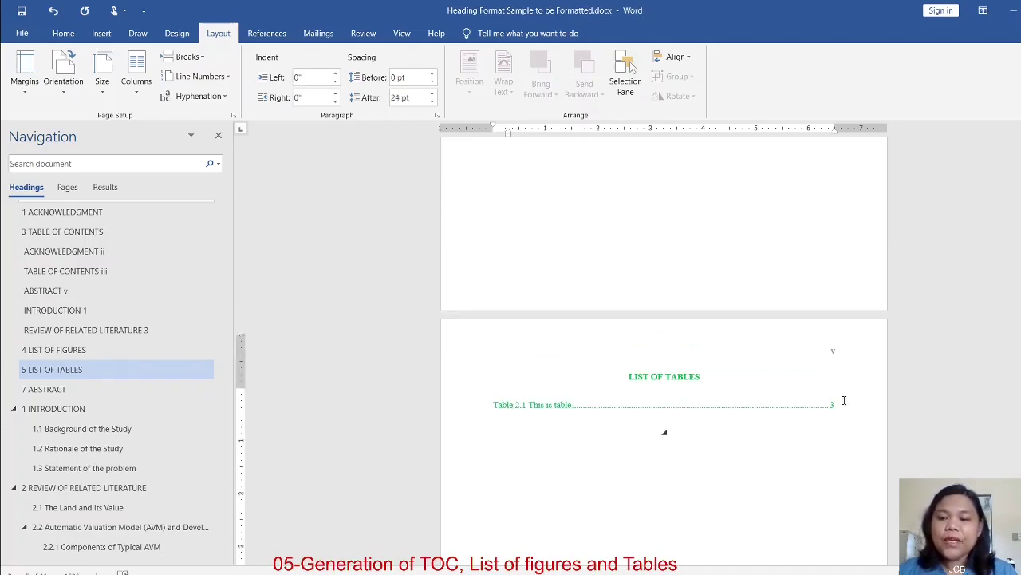
left_click(846, 337)
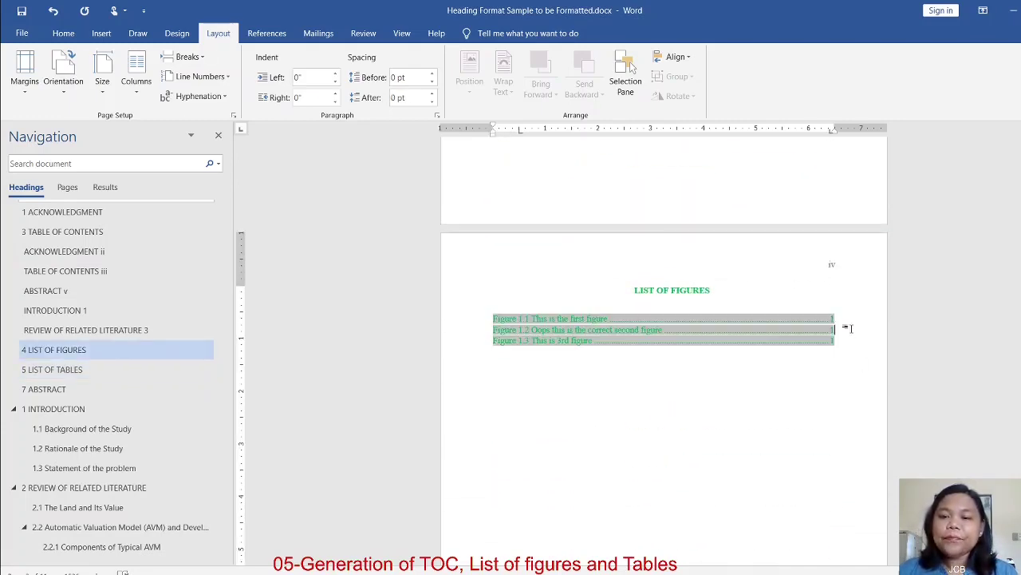
right_click(848, 331)
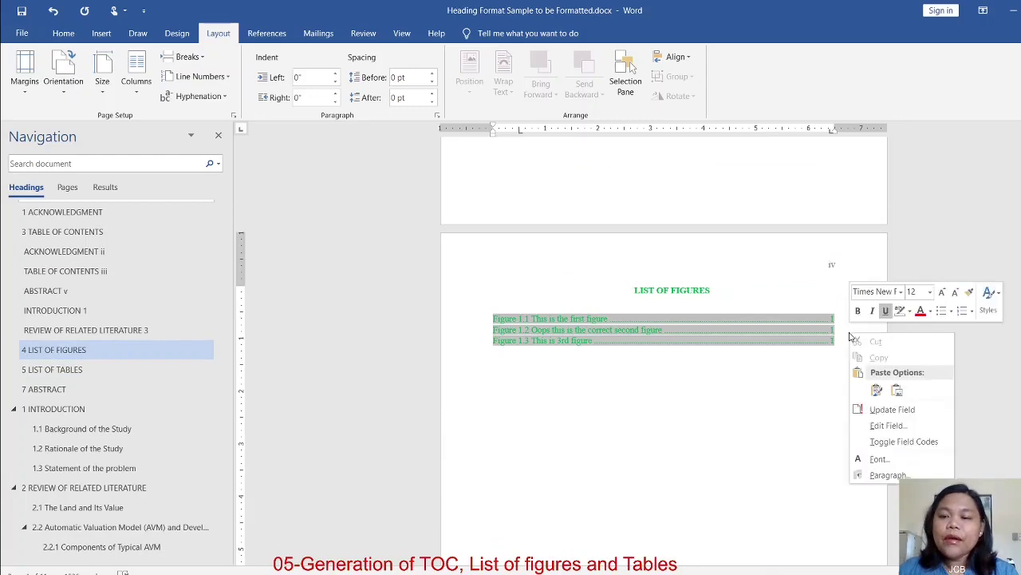
left_click(887, 409)
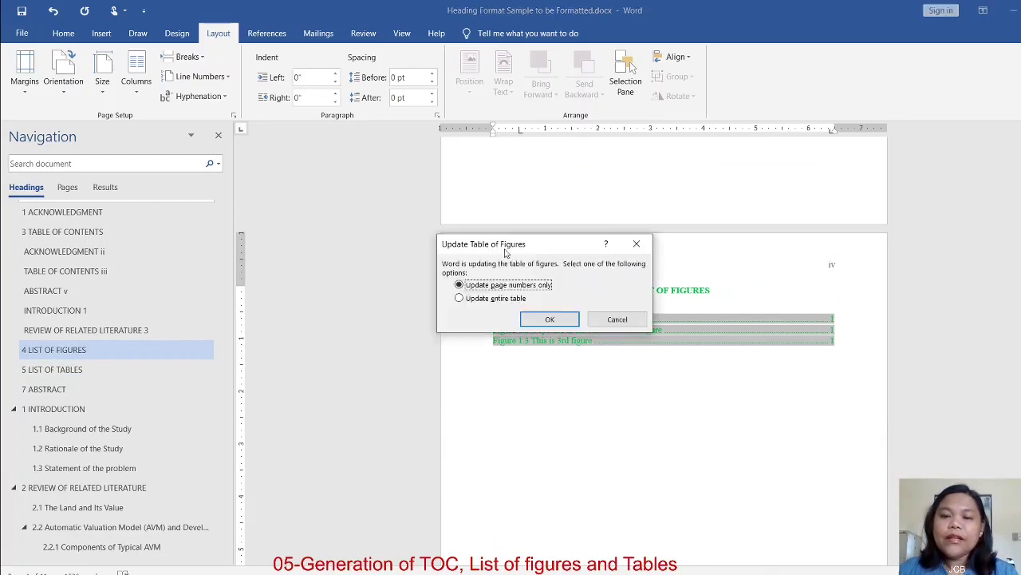
left_click(550, 321)
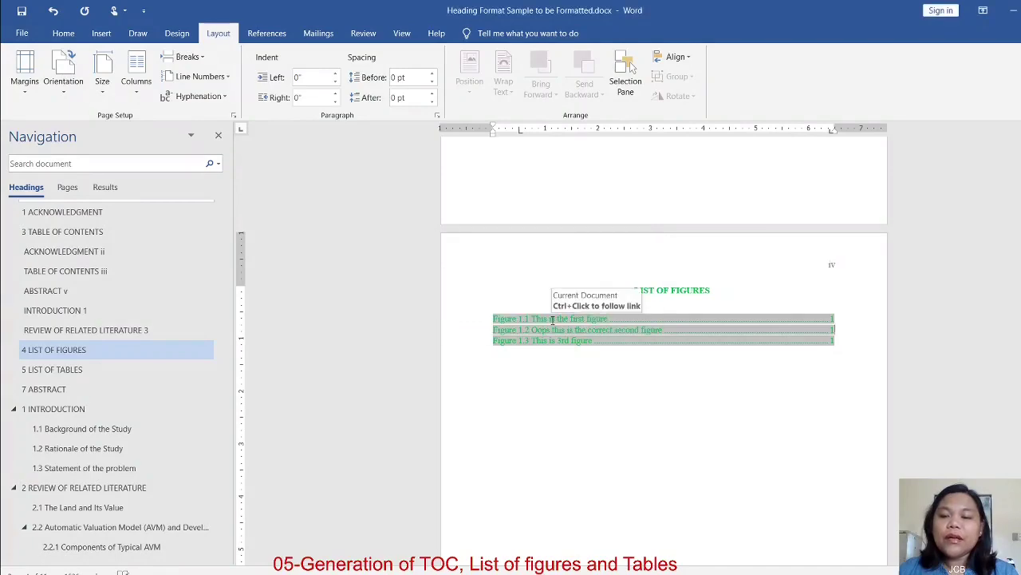
- Update the table of contents on page iii, refreshing page numbers only
scroll(867, 415, "down", 2)
scroll(704, 401, "down", 20)
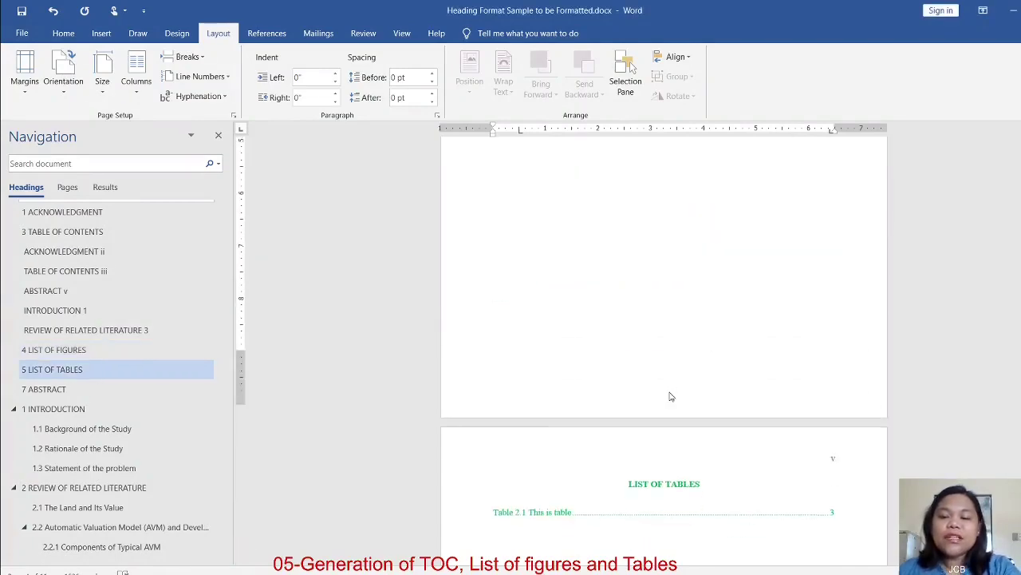
scroll(667, 396, "down", 5)
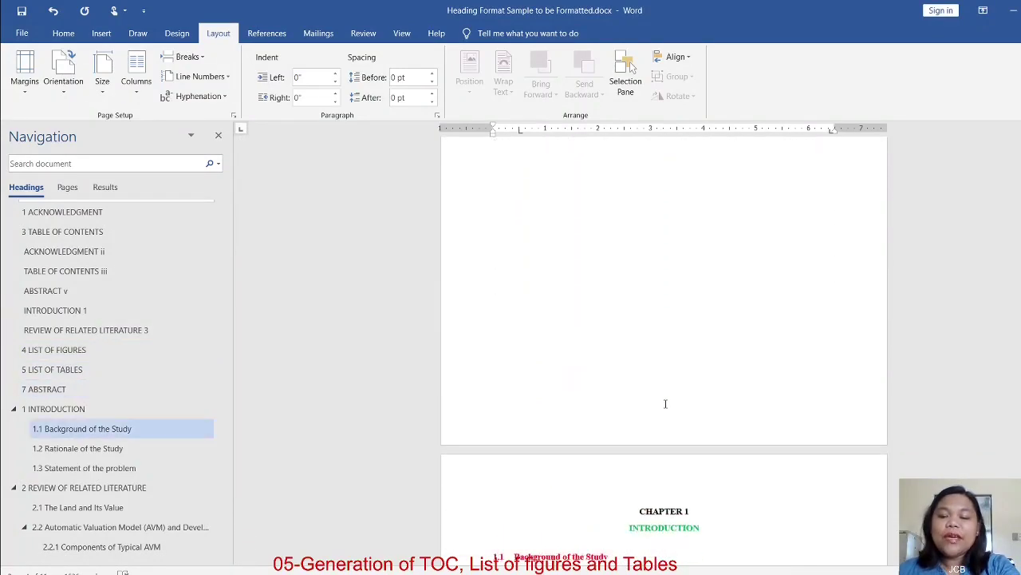
scroll(669, 383, "up", 10)
scroll(670, 368, "up", 10)
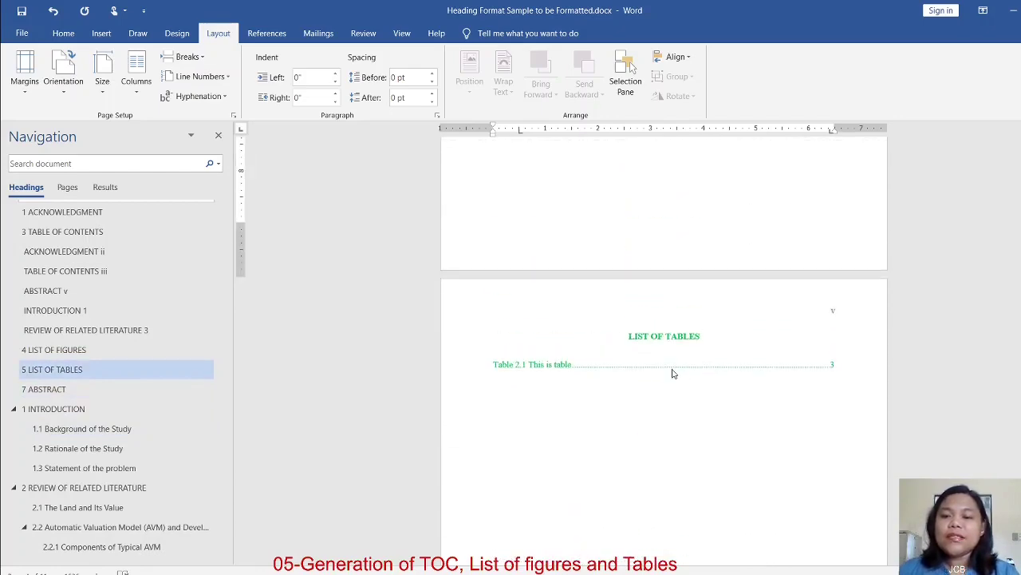
scroll(679, 370, "up", 10)
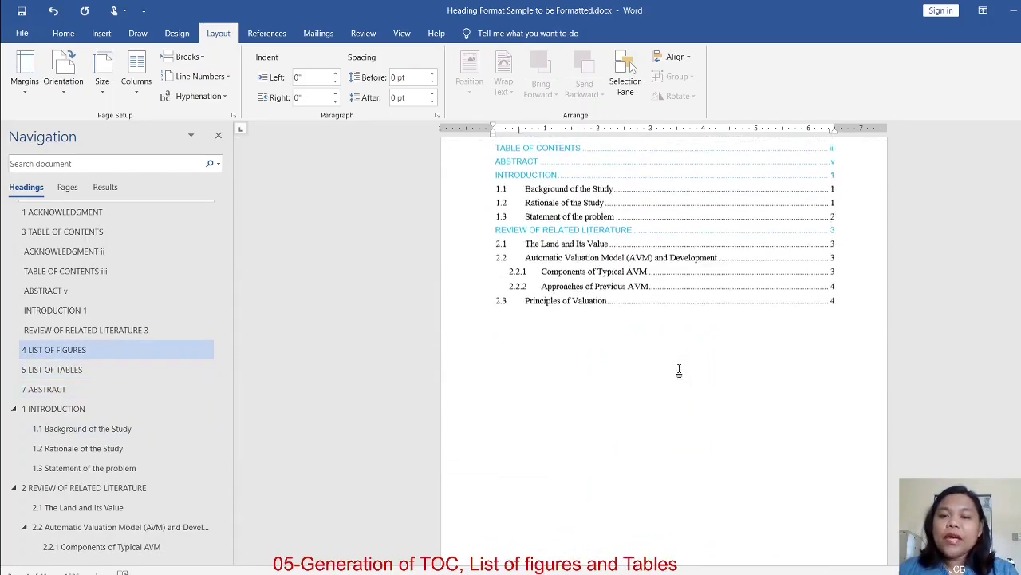
left_click(850, 320)
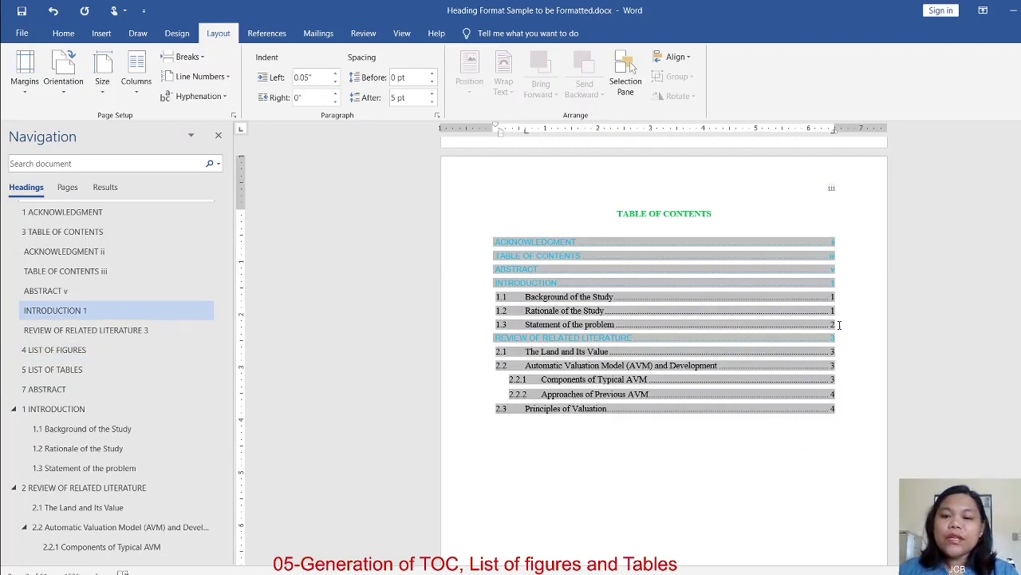
right_click(839, 324)
left_click(878, 401)
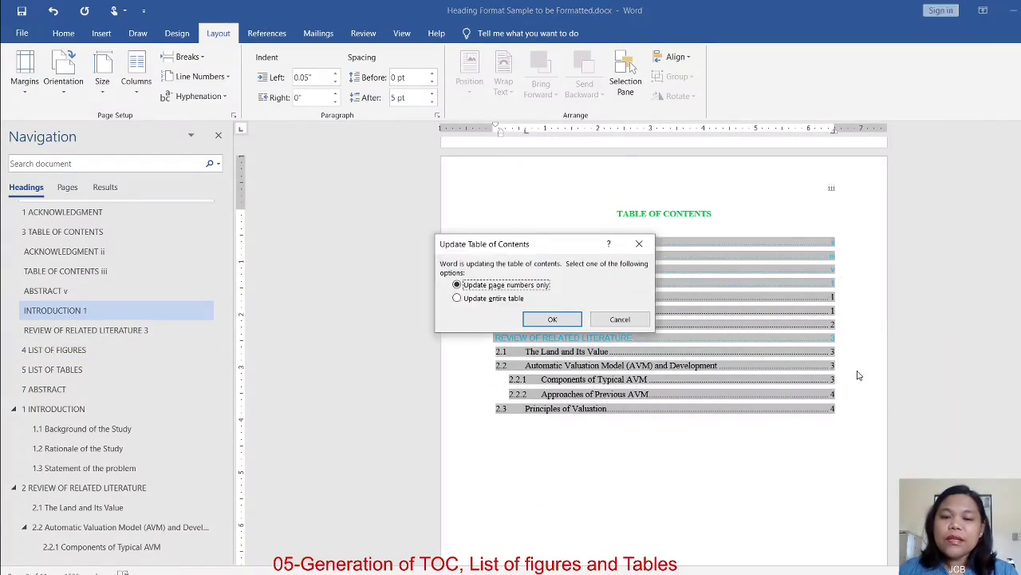
left_click(550, 319)
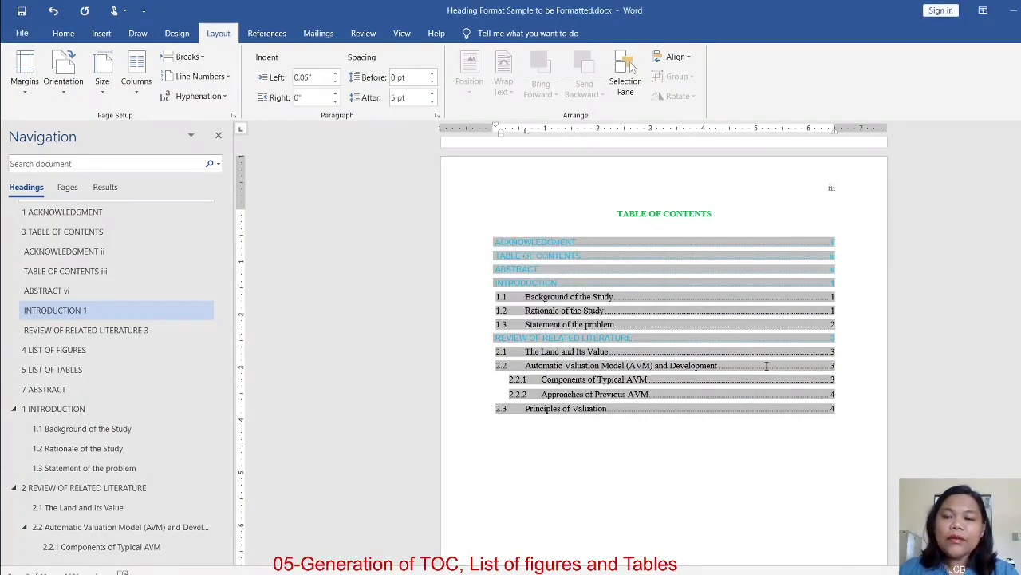
- Change the Figure 1.1 caption text in section 1.1 Background of the Study to "This my edited caption"
scroll(754, 379, "down", 2)
scroll(750, 389, "down", 12)
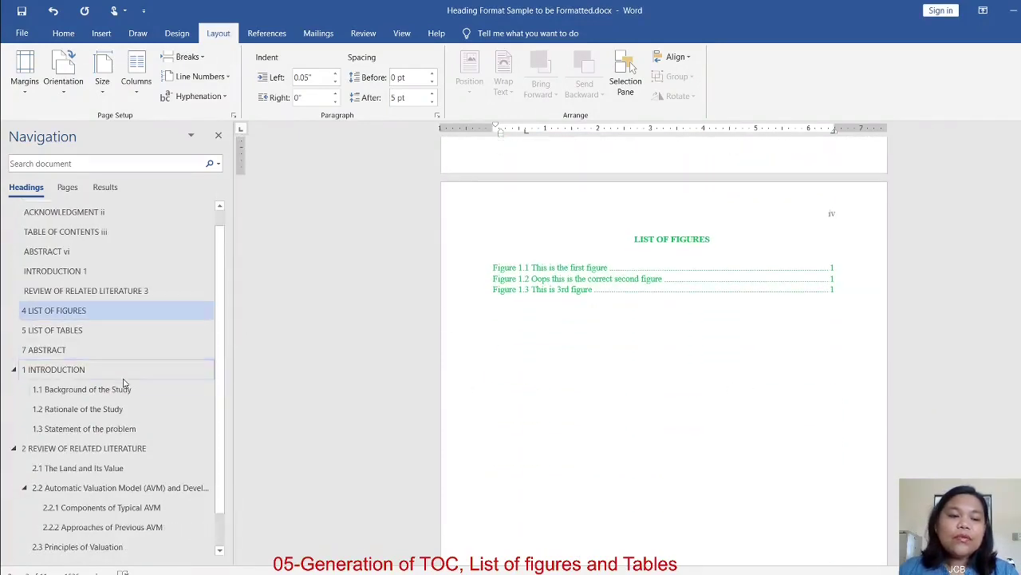
scroll(607, 381, "down", 15)
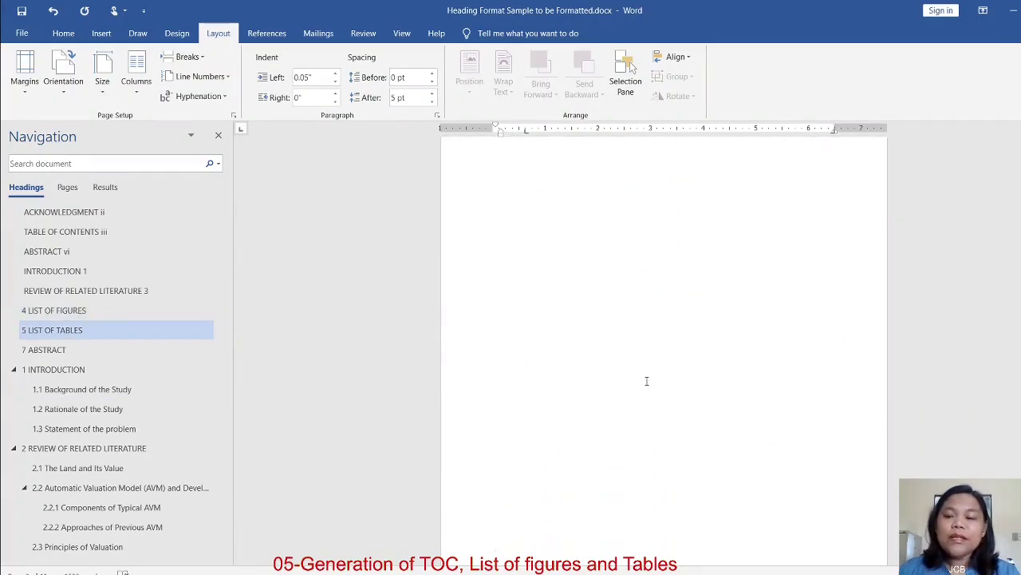
scroll(647, 388, "down", 15)
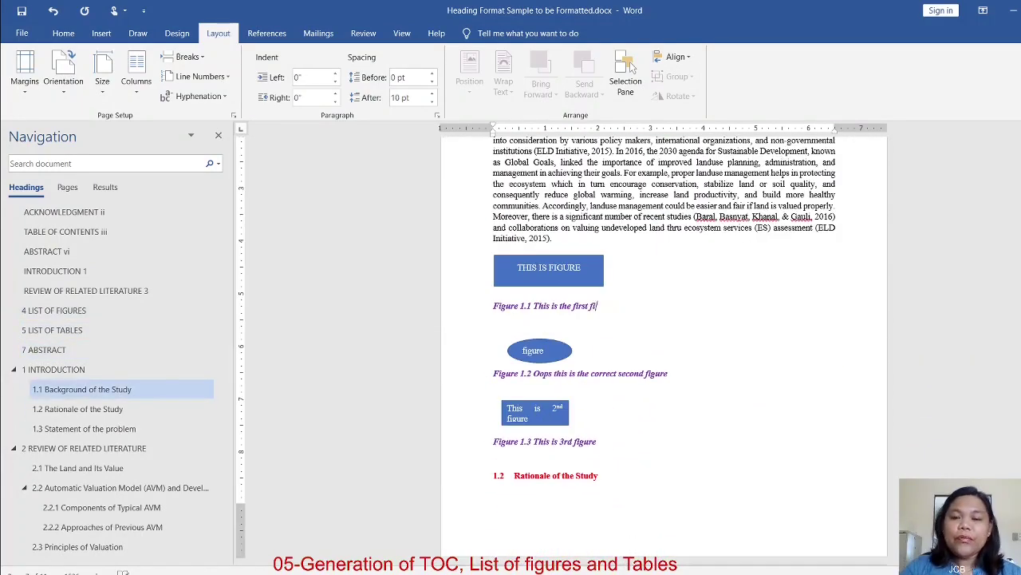
left_click(590, 305)
key("BackSpace")
key("BackSpace")
key("BackSpace")
key("BackSpace")
key("BackSpace")
key("BackSpace")
key("BackSpace")
key("BackSpace")
key("BackSpace")
key("BackSpace")
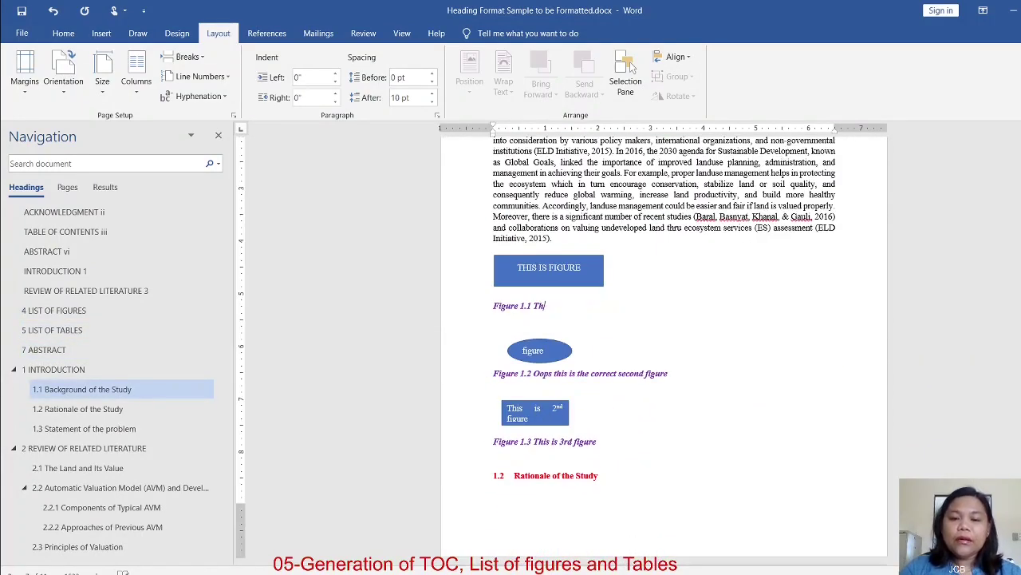
type("IS")
key("BackSpace")
key("BackSpace")
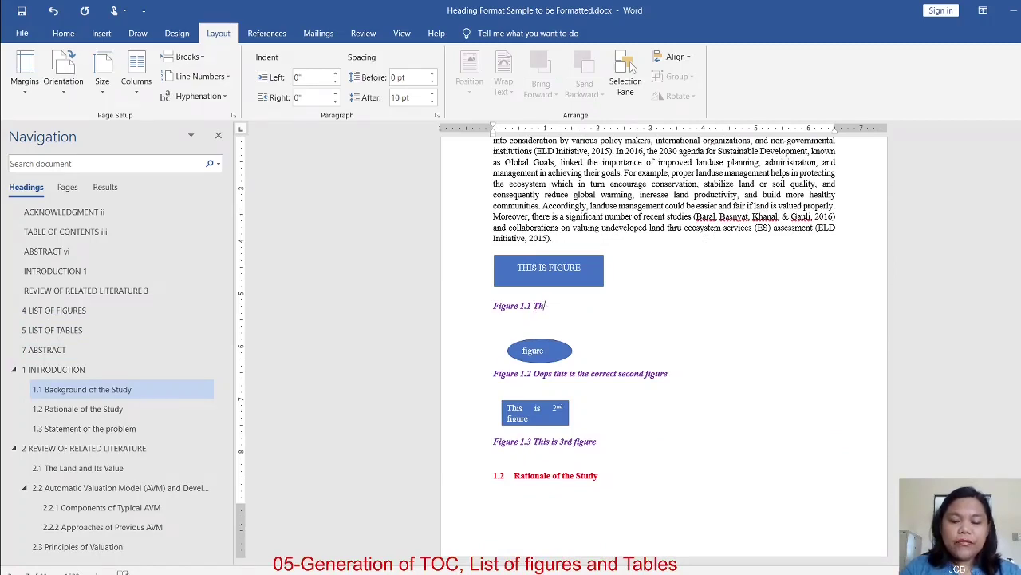
type("s s ")
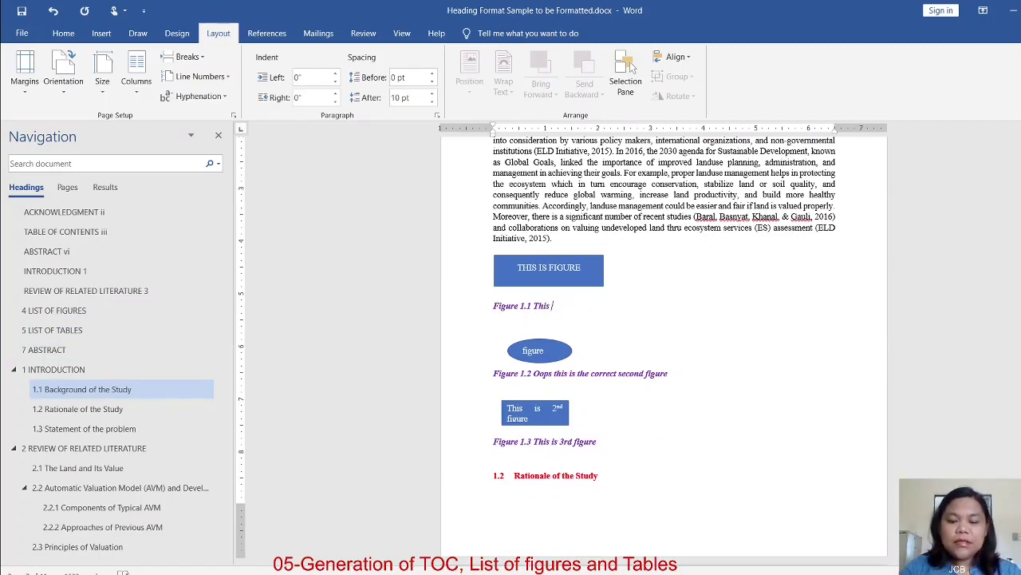
type("my edited c")
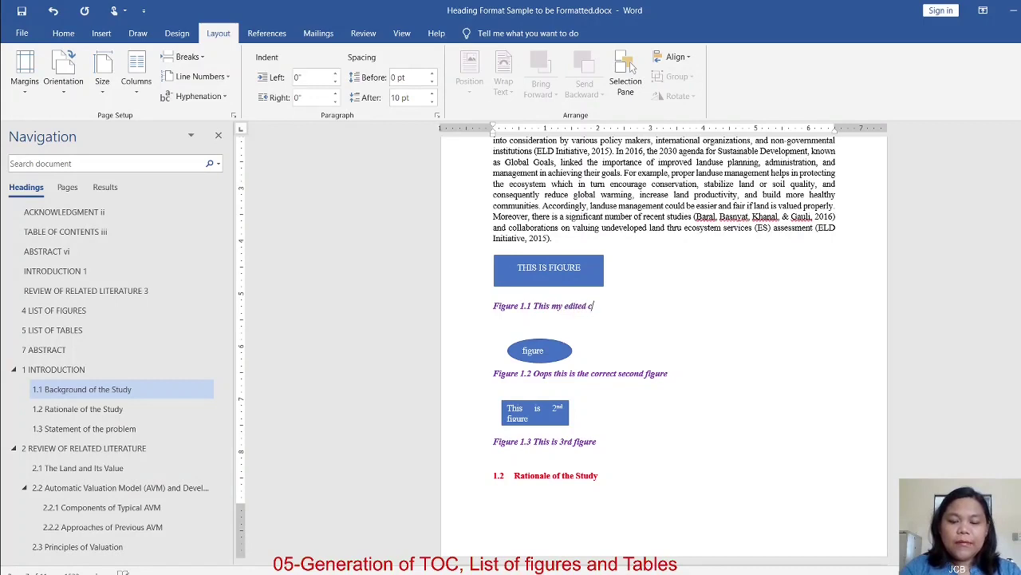
type("aption")
- Update the entire list of figures to pick up the edited caption, and check the Figure 1.1 entry
left_click(53, 309)
right_click(838, 348)
left_click(878, 431)
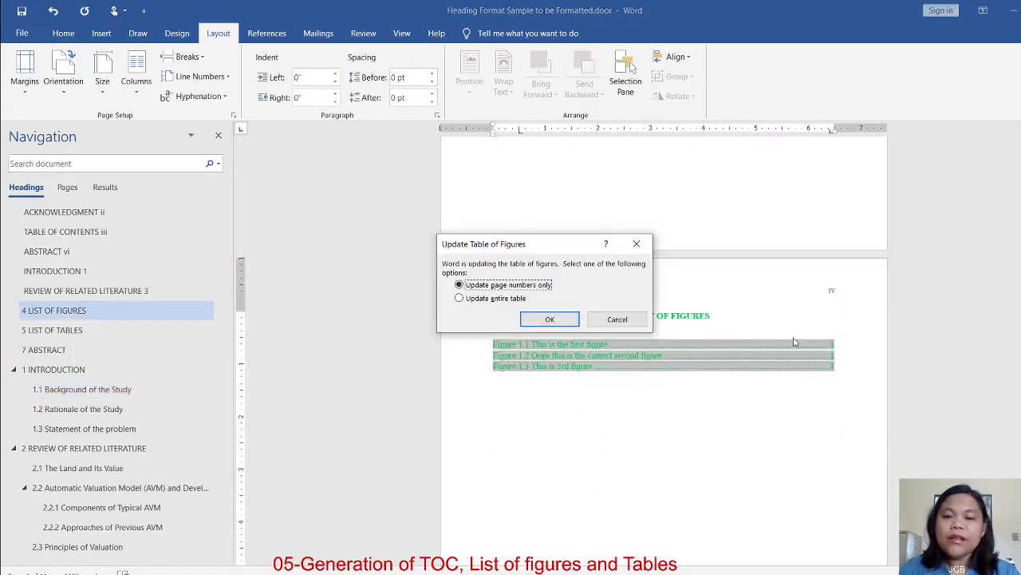
left_click(503, 299)
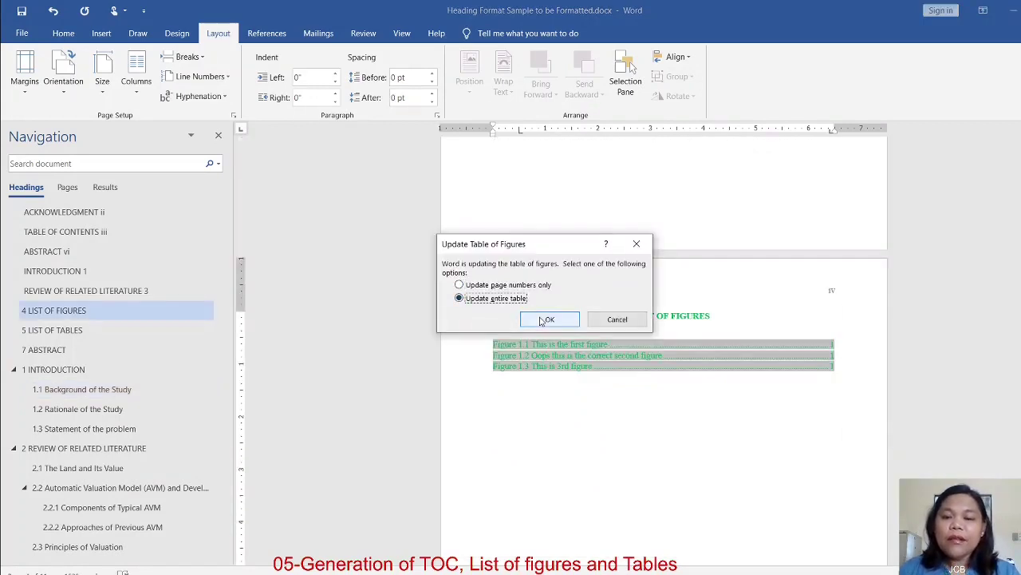
left_click(547, 319)
left_click(611, 378)
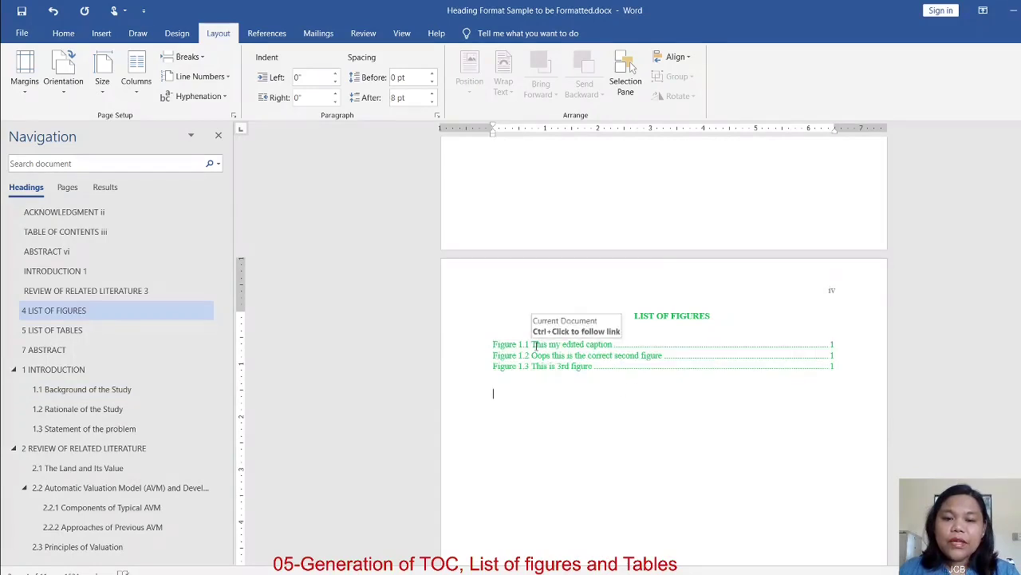
scroll(549, 349, "up", 5, "ctrl")
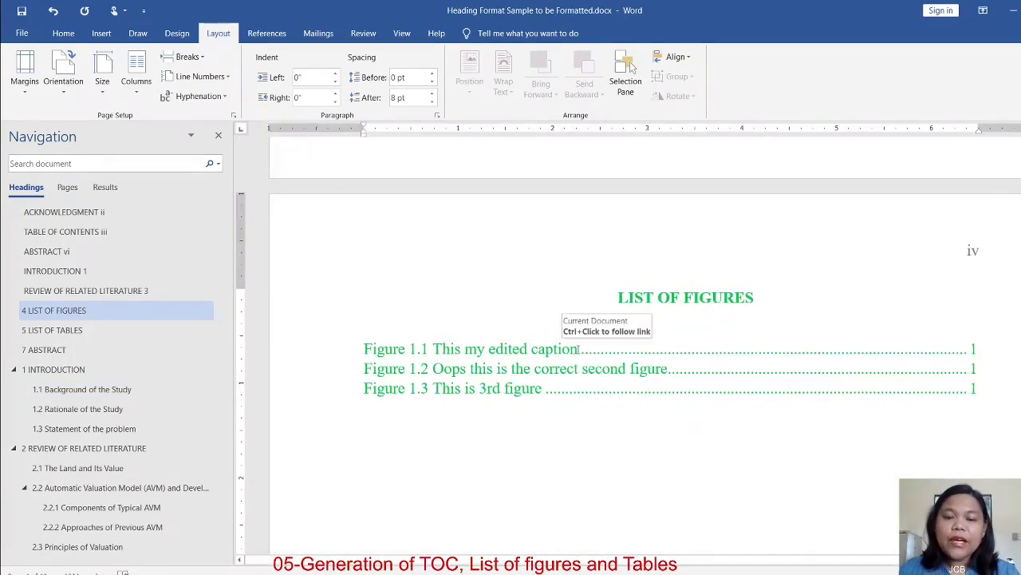
left_click_drag(578, 348, 442, 349)
left_click(577, 457)
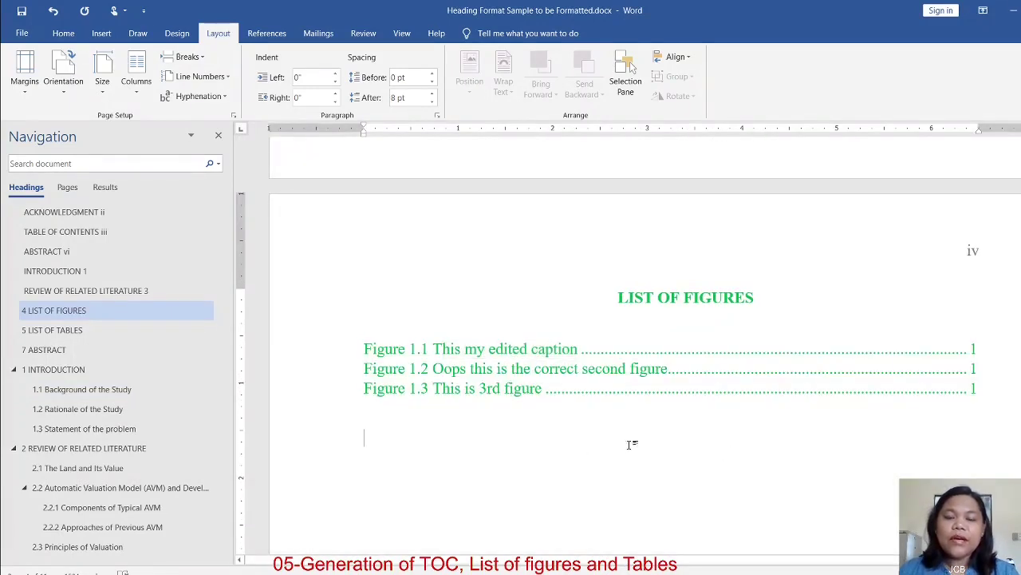